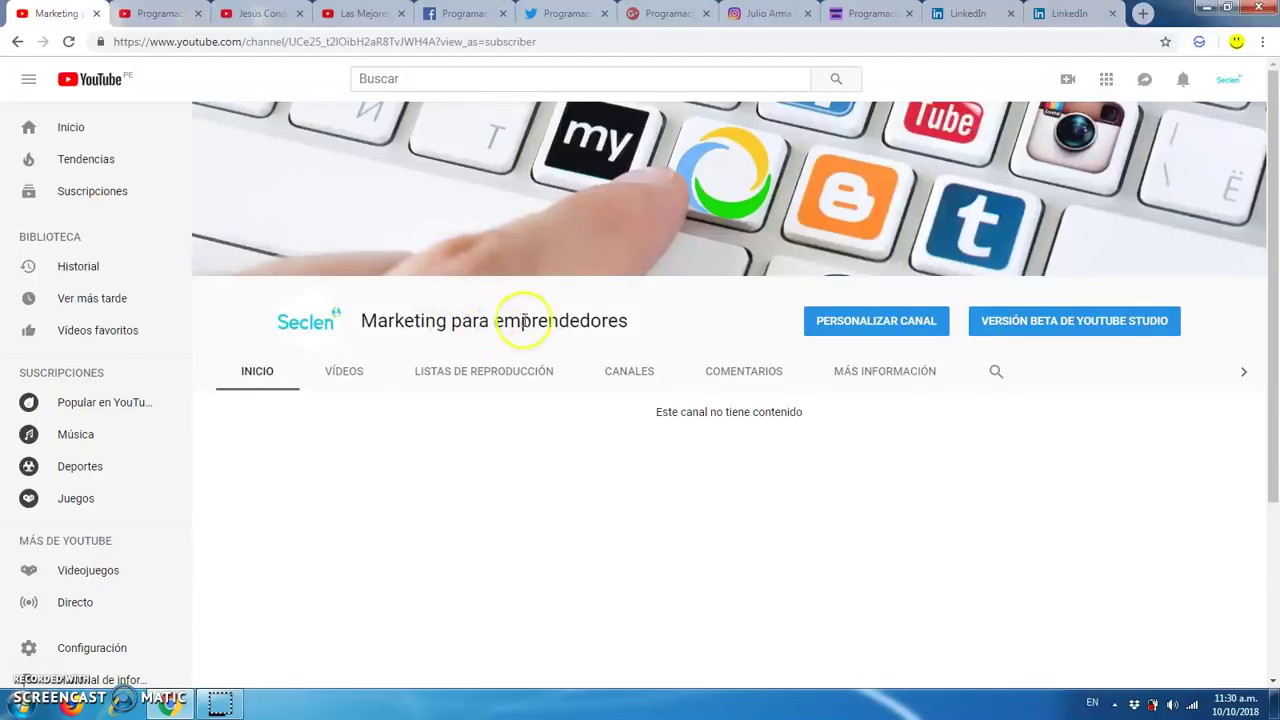
Open the customization view of the Marketing para emprendedores channel and go to its Más información section
left_click(884, 329)
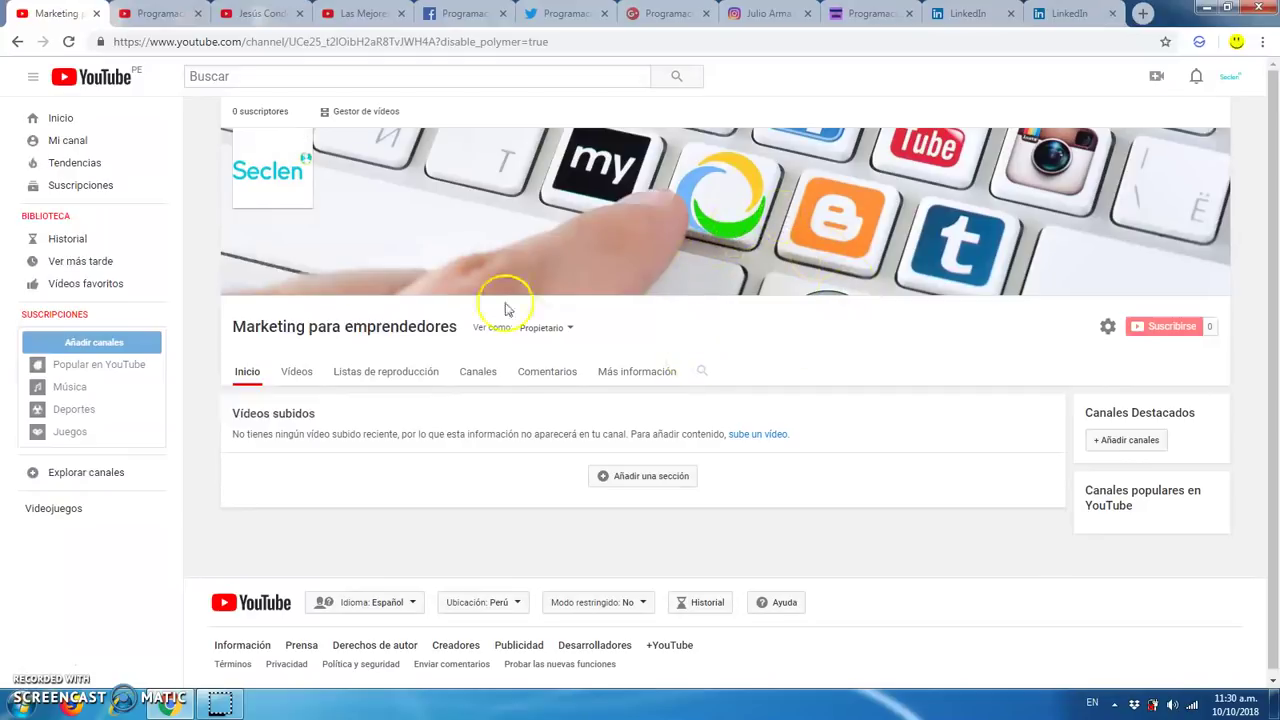
left_click(645, 376)
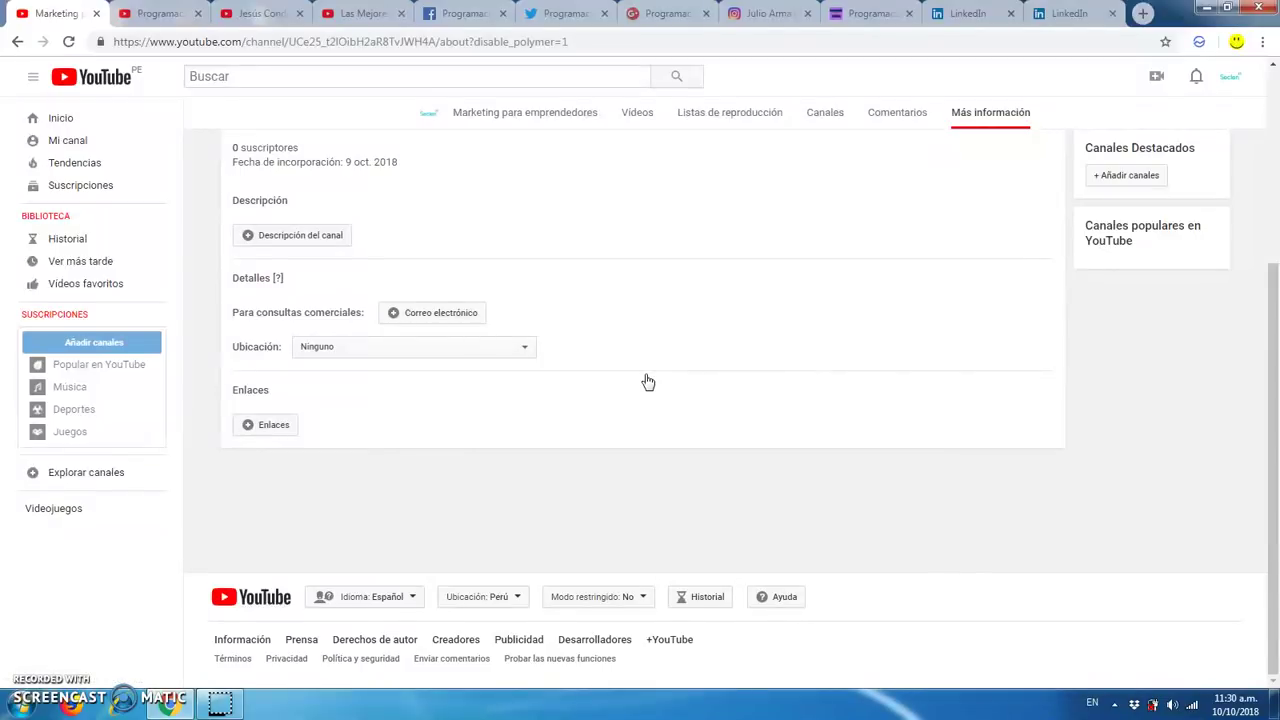
left_click(686, 380)
left_click(588, 382)
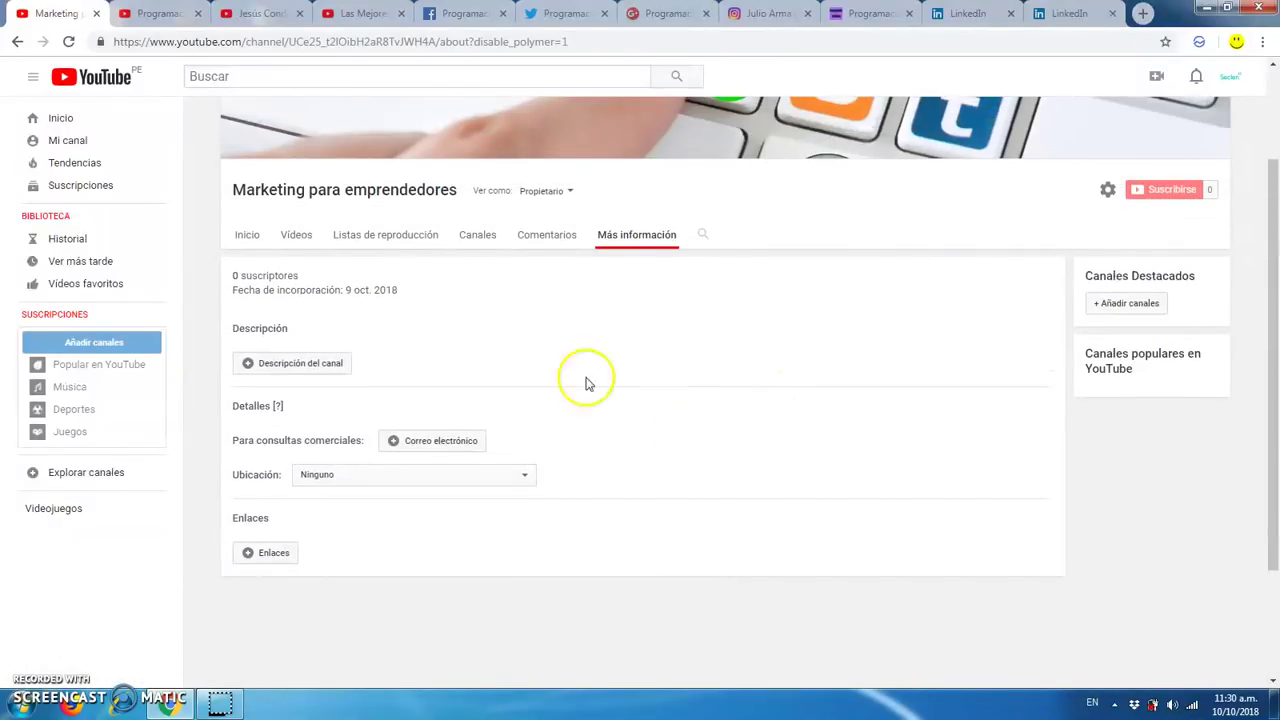
Set the channel description to "Canal de marketing digital para hacer crecer tu negocio. Aprende las mejores estrategias de Facebook, Twitter, Instagram, Youtube y GOOGLE."
left_click(302, 366)
left_click(371, 396)
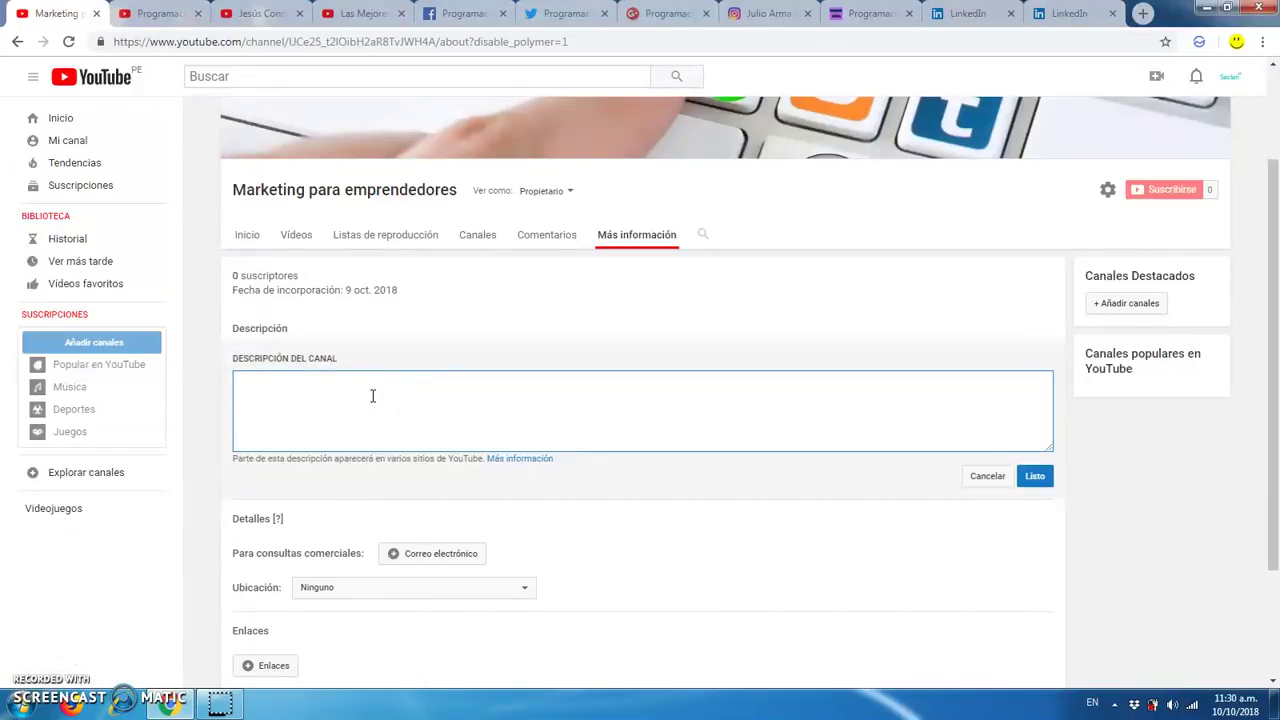
scroll(375, 398, "up", 1)
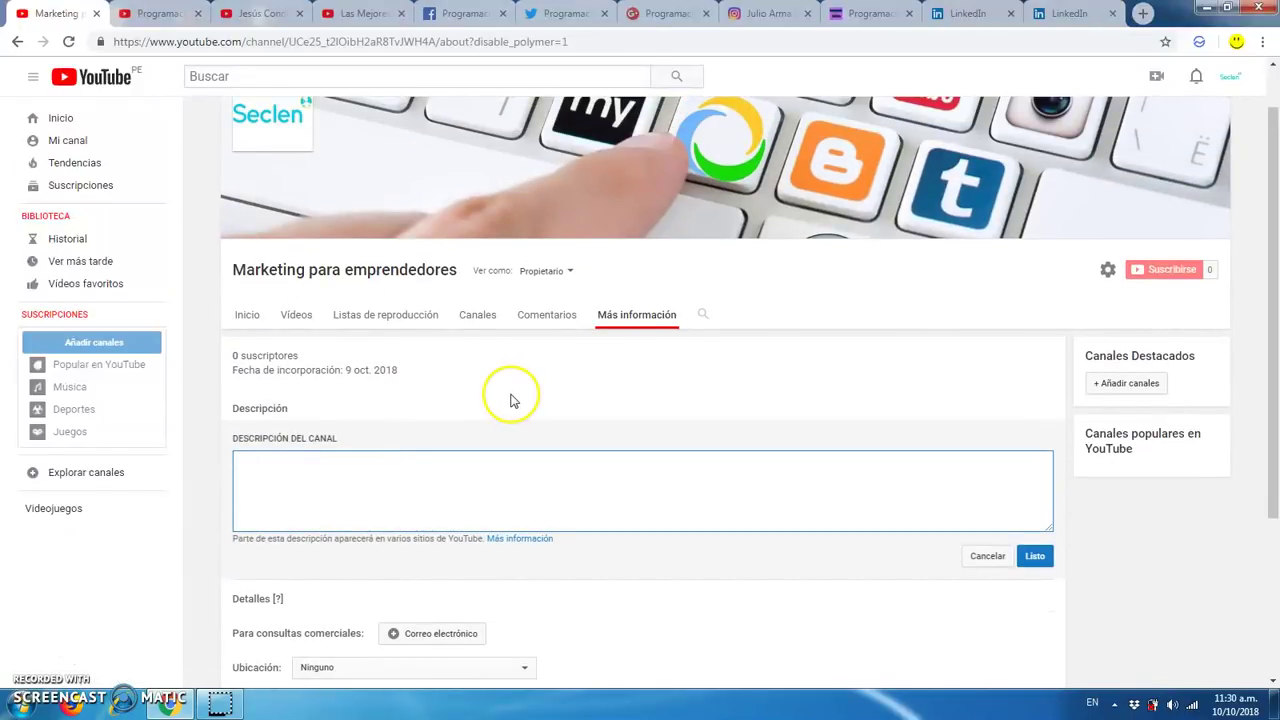
left_click(423, 486)
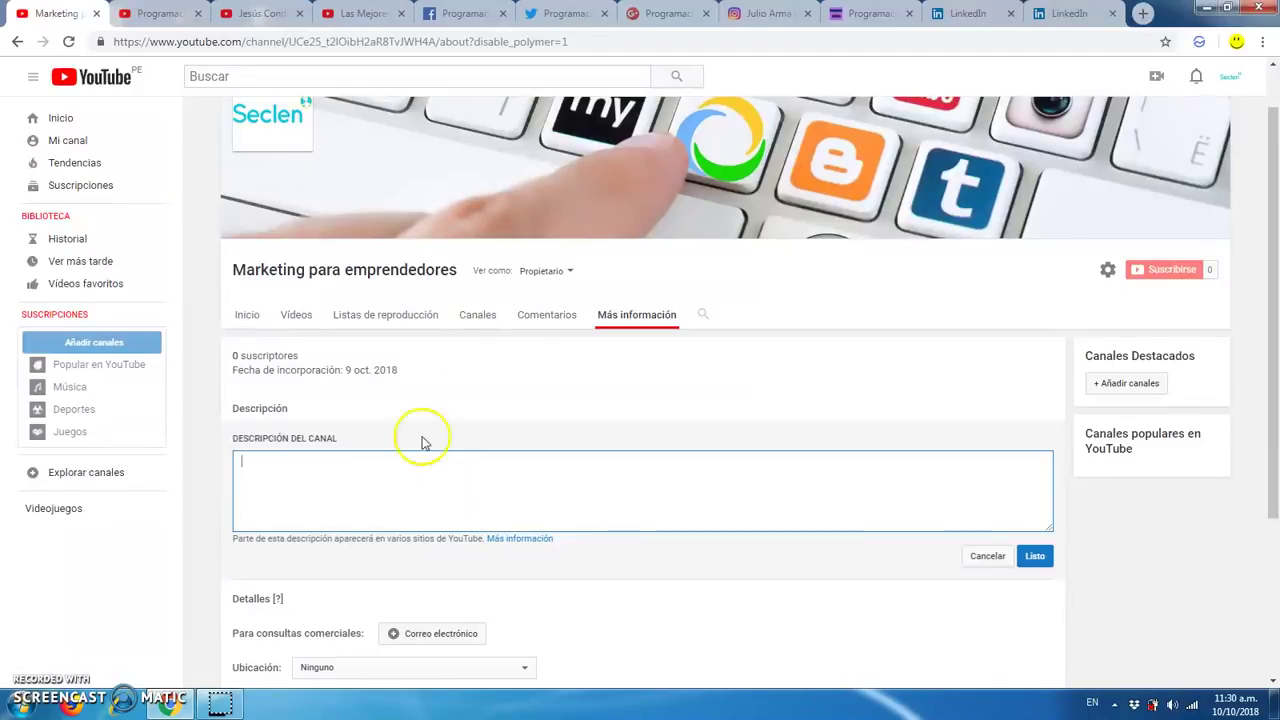
left_click(404, 504)
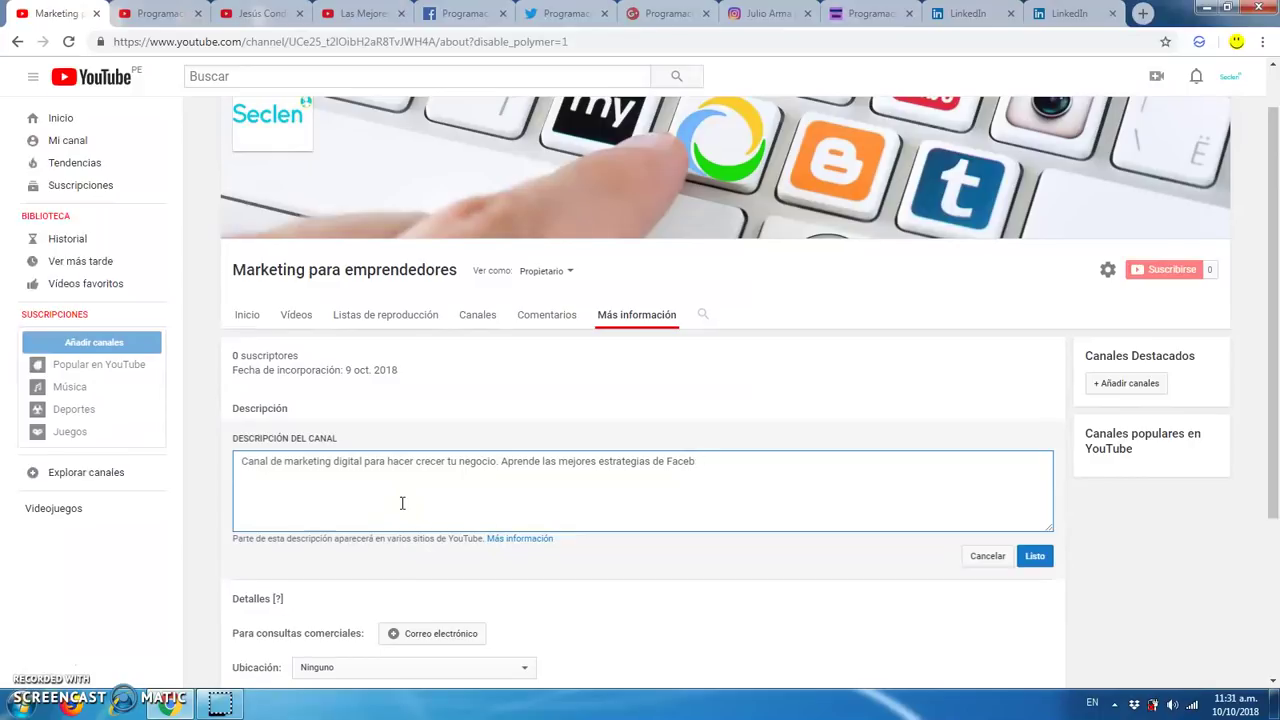
type("ok")
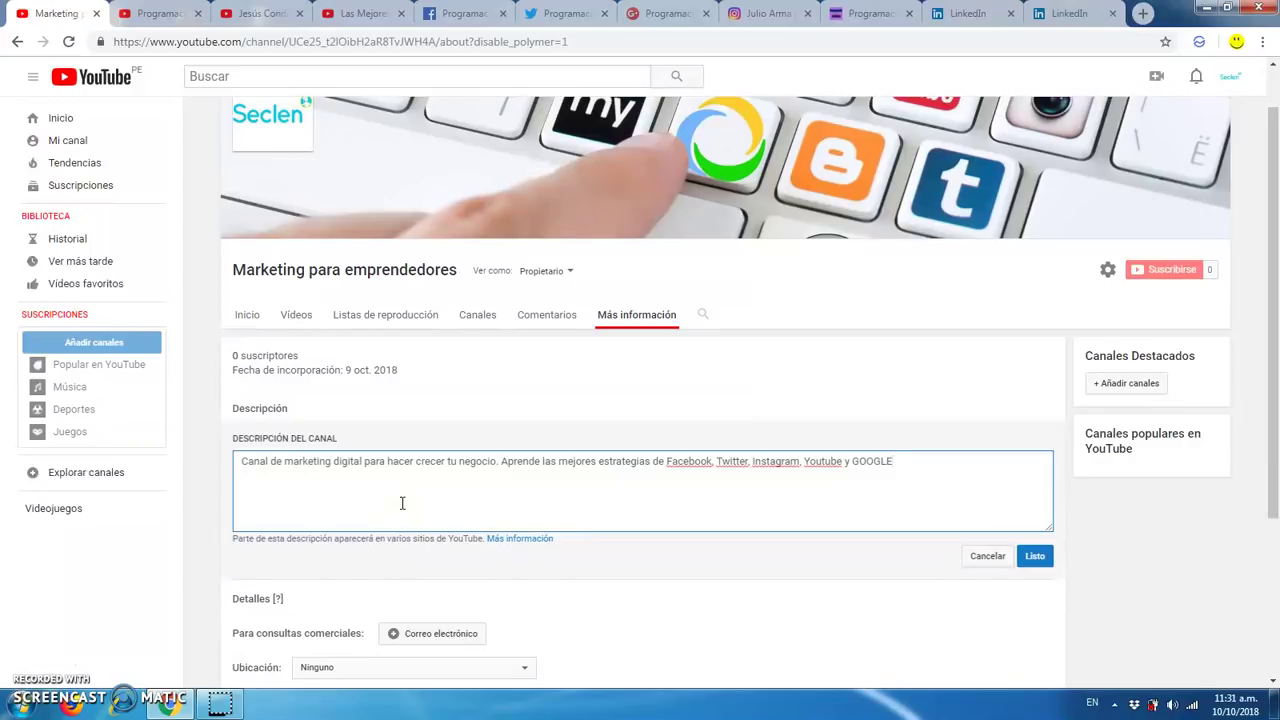
left_click(1042, 562)
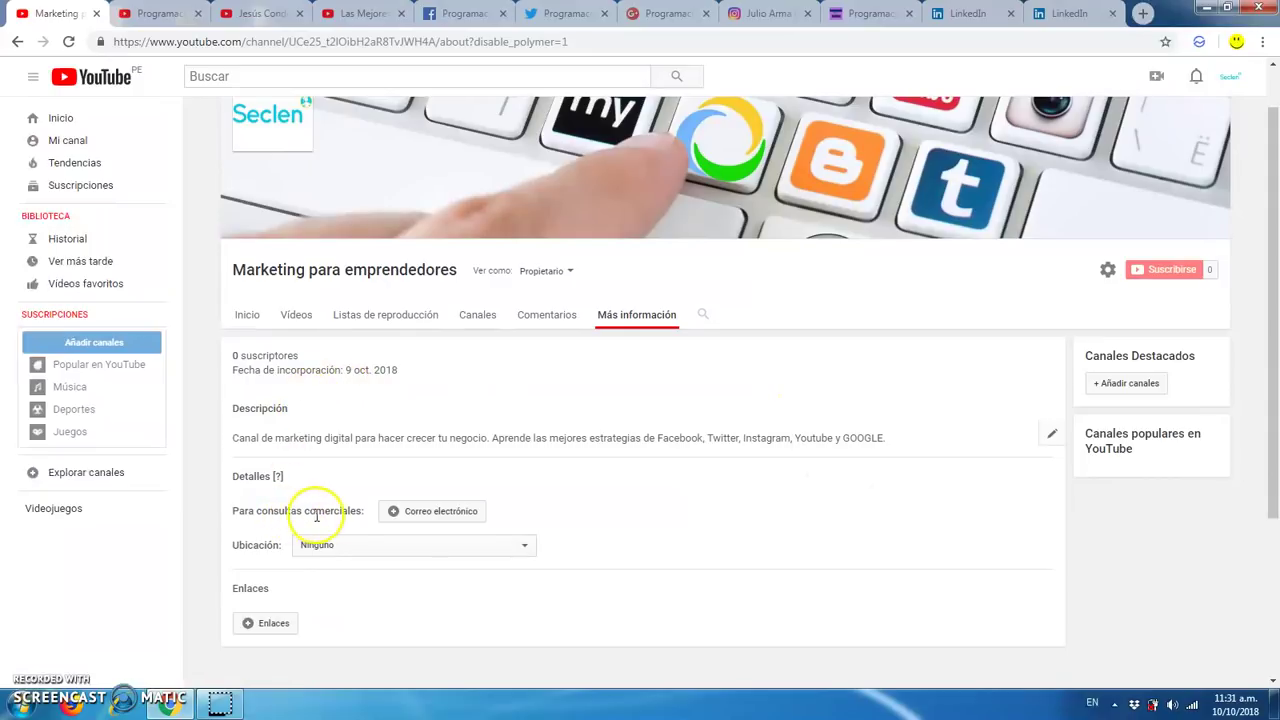
Add the contact e-mail address for business inquiries to the channel details and save it
left_click(432, 516)
left_click(379, 533)
left_click(377, 568)
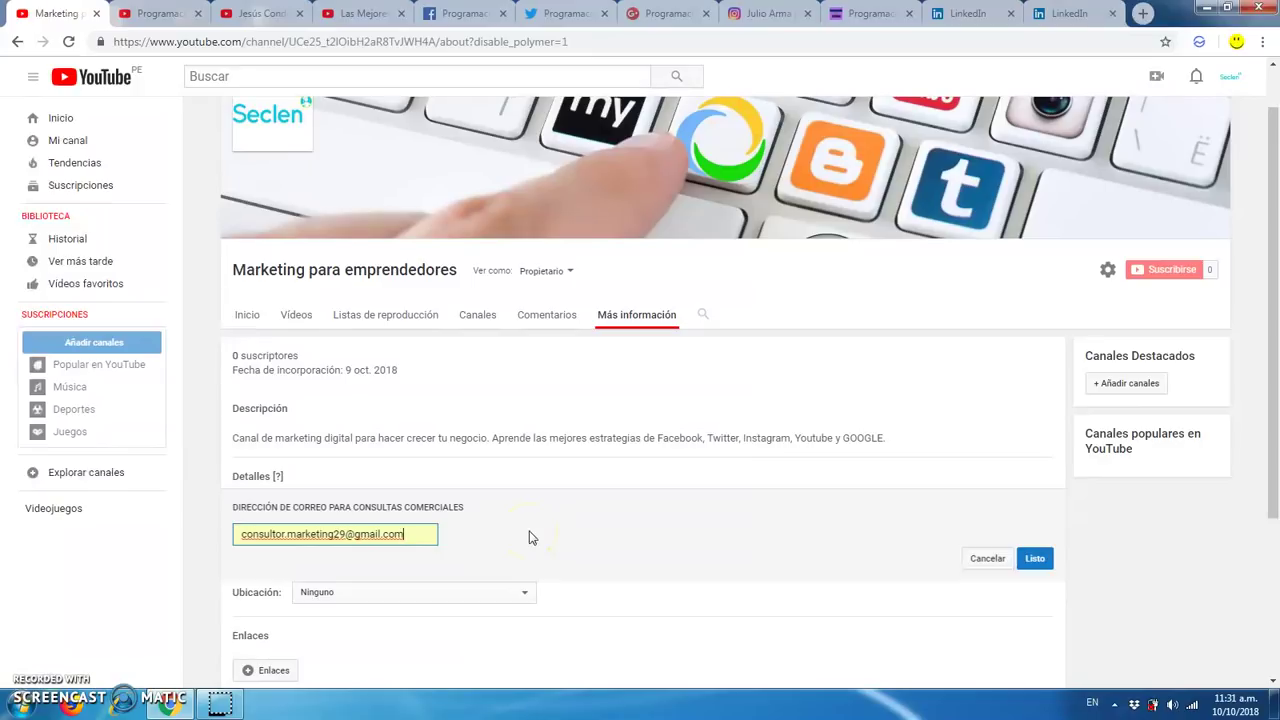
left_click(1036, 560)
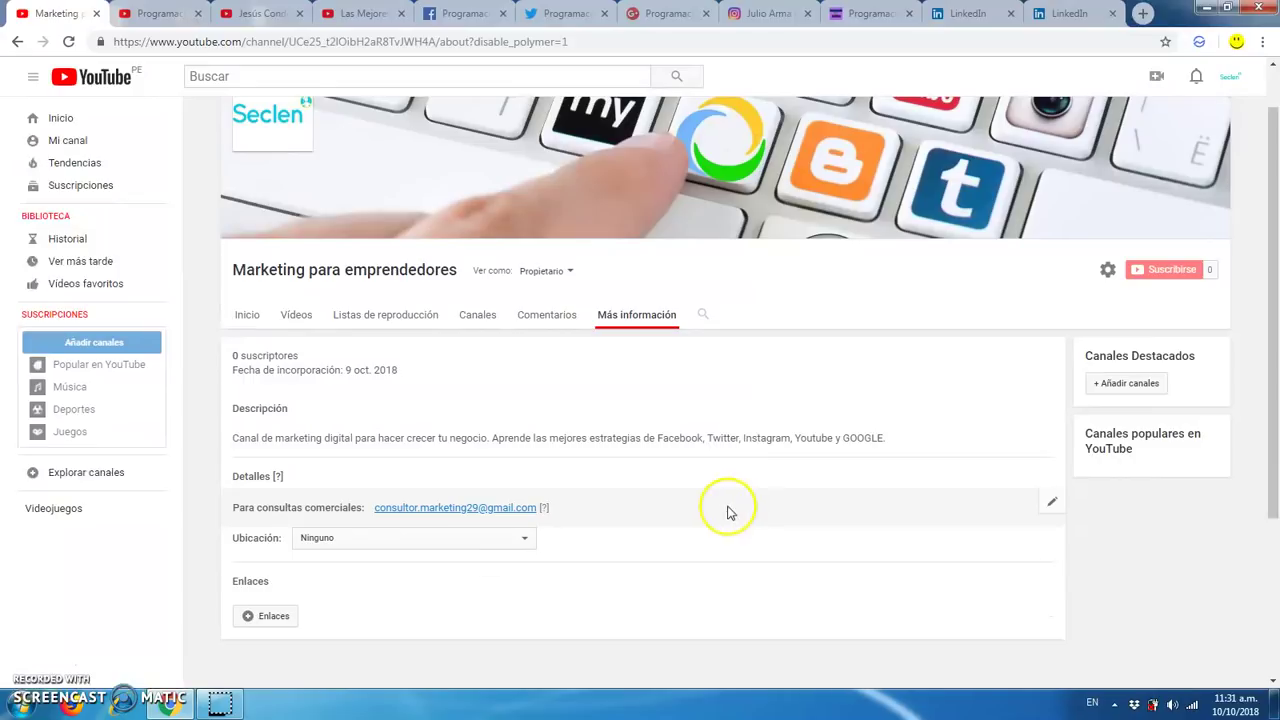
Set the channel's location to Perú in the channel details
left_click(371, 541)
scroll(378, 465, "down", 20)
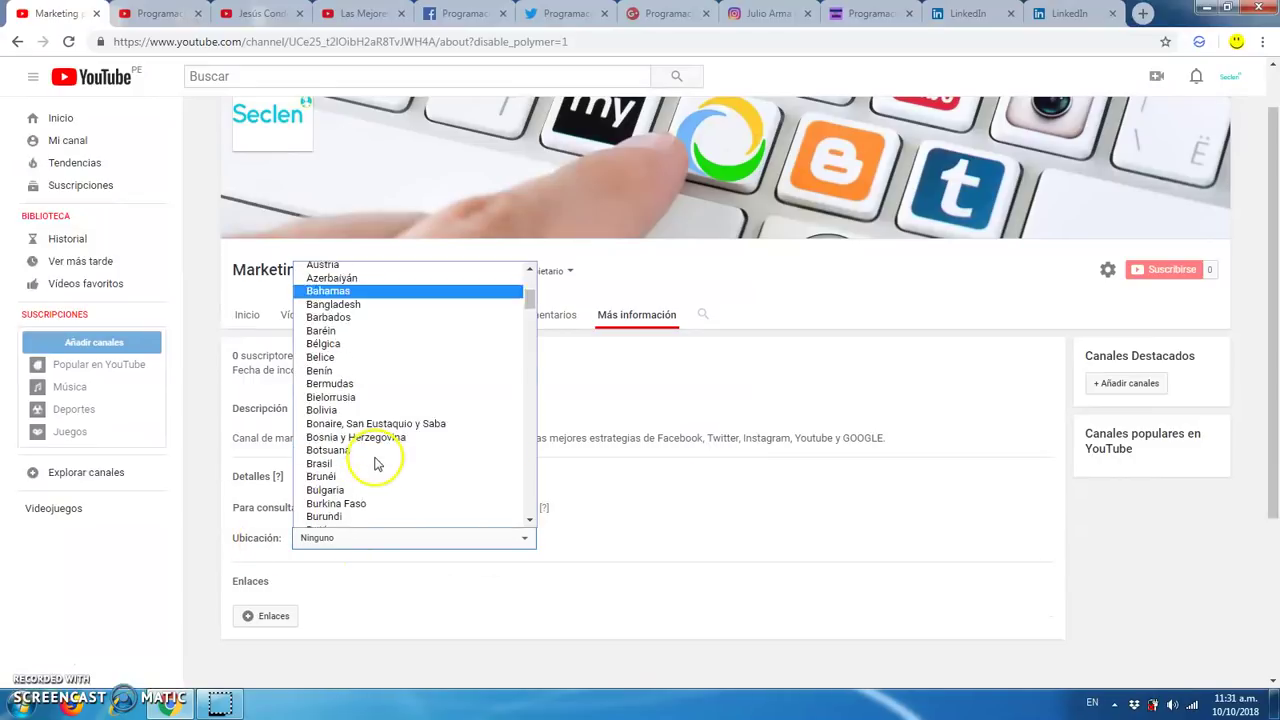
scroll(378, 470, "down", 8)
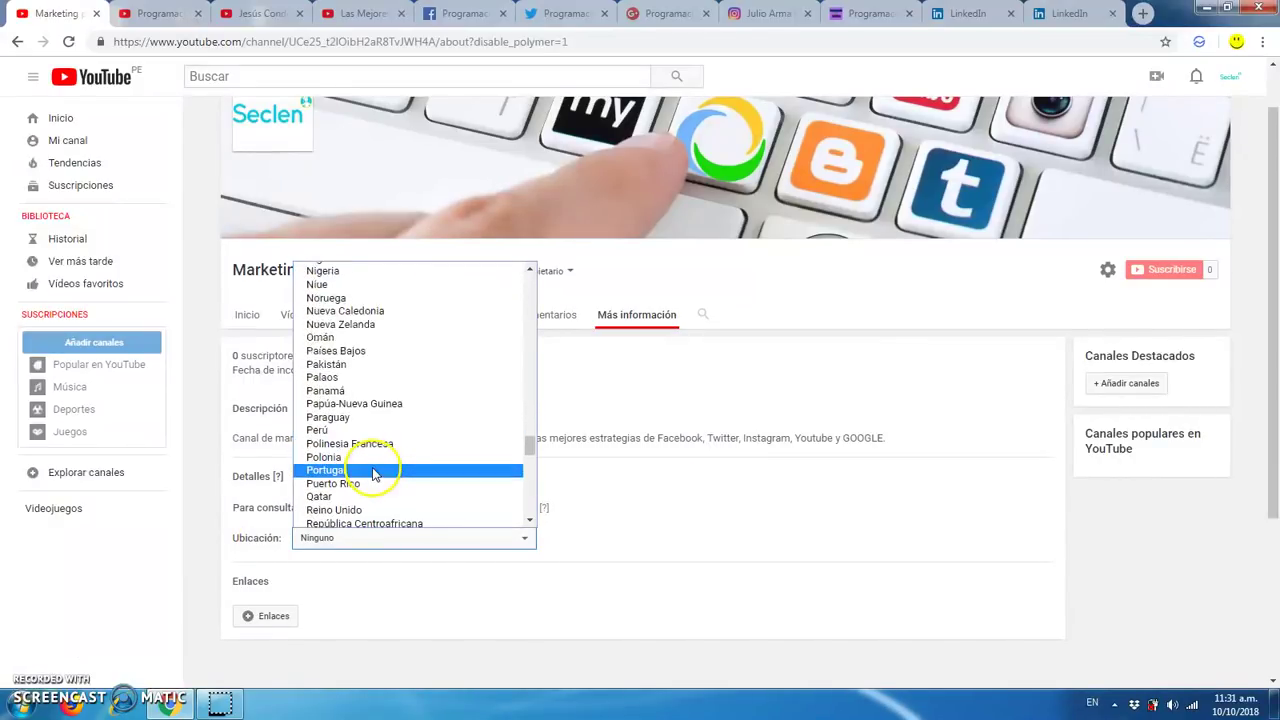
left_click(330, 428)
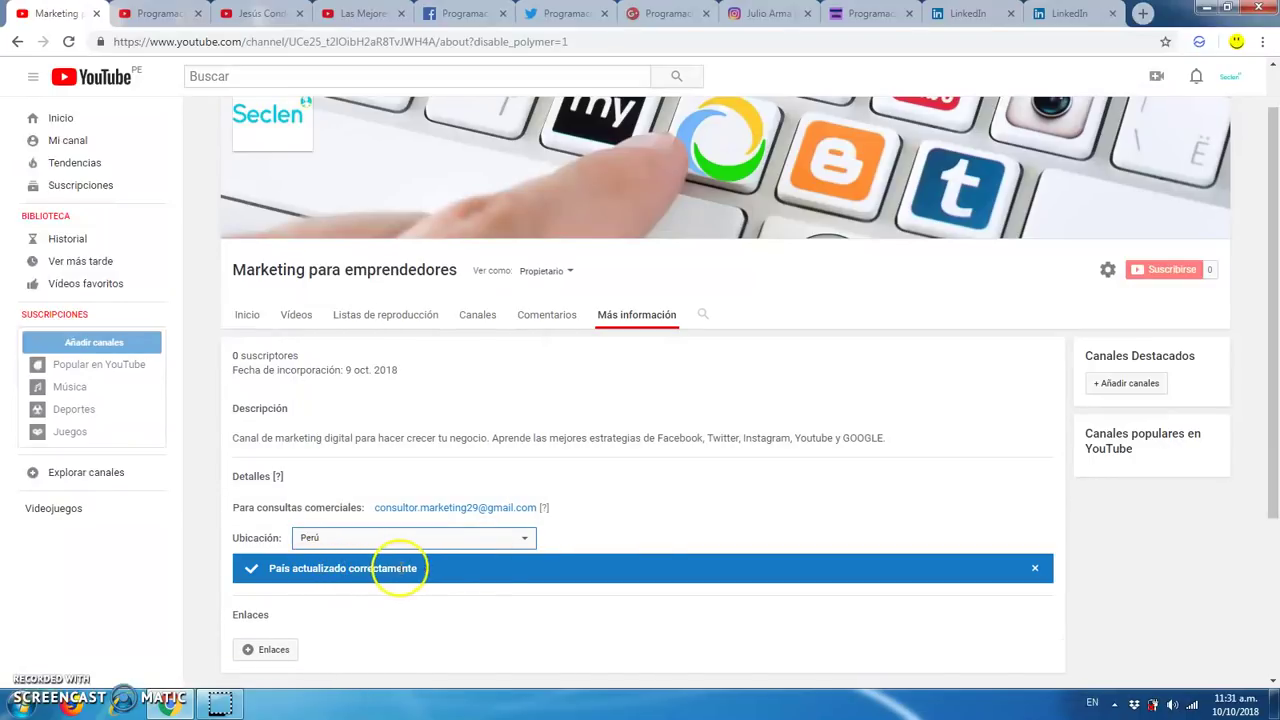
Start editing the channel's custom links, with the first 5 overlaid on the channel header
scroll(482, 556, "down", 1)
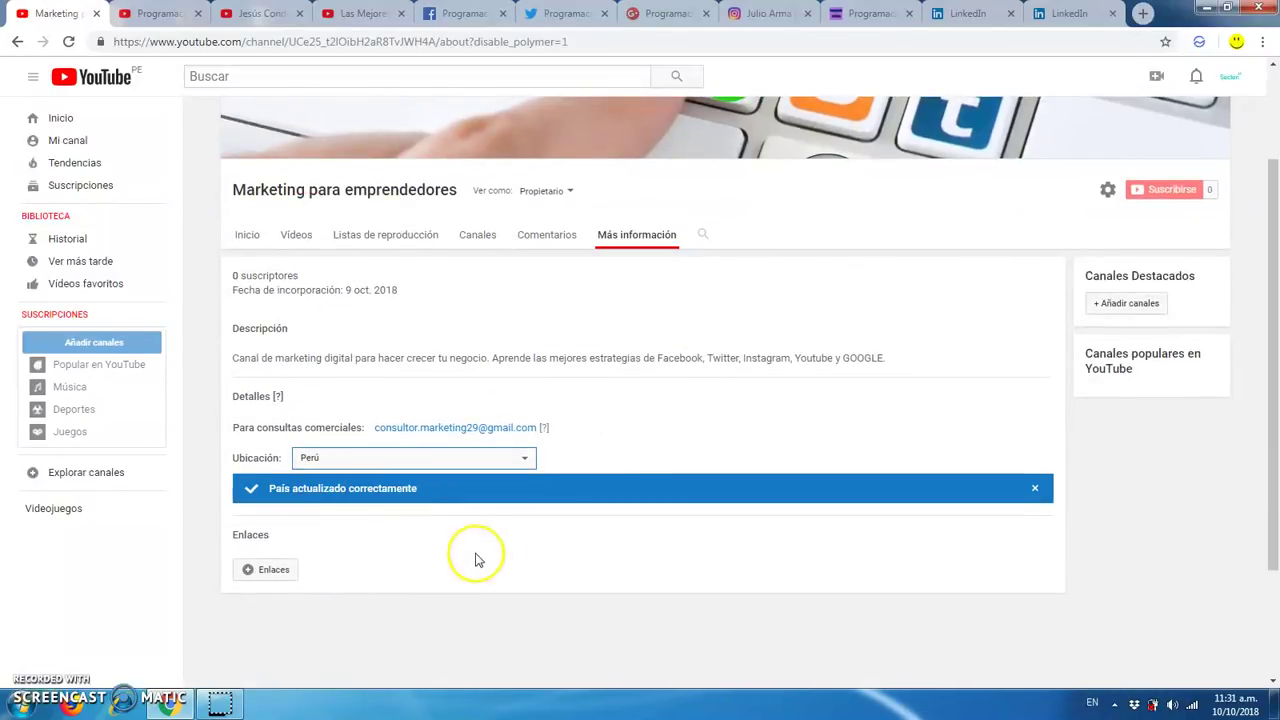
left_click(273, 571)
scroll(480, 551, "down", 1)
left_click(357, 512)
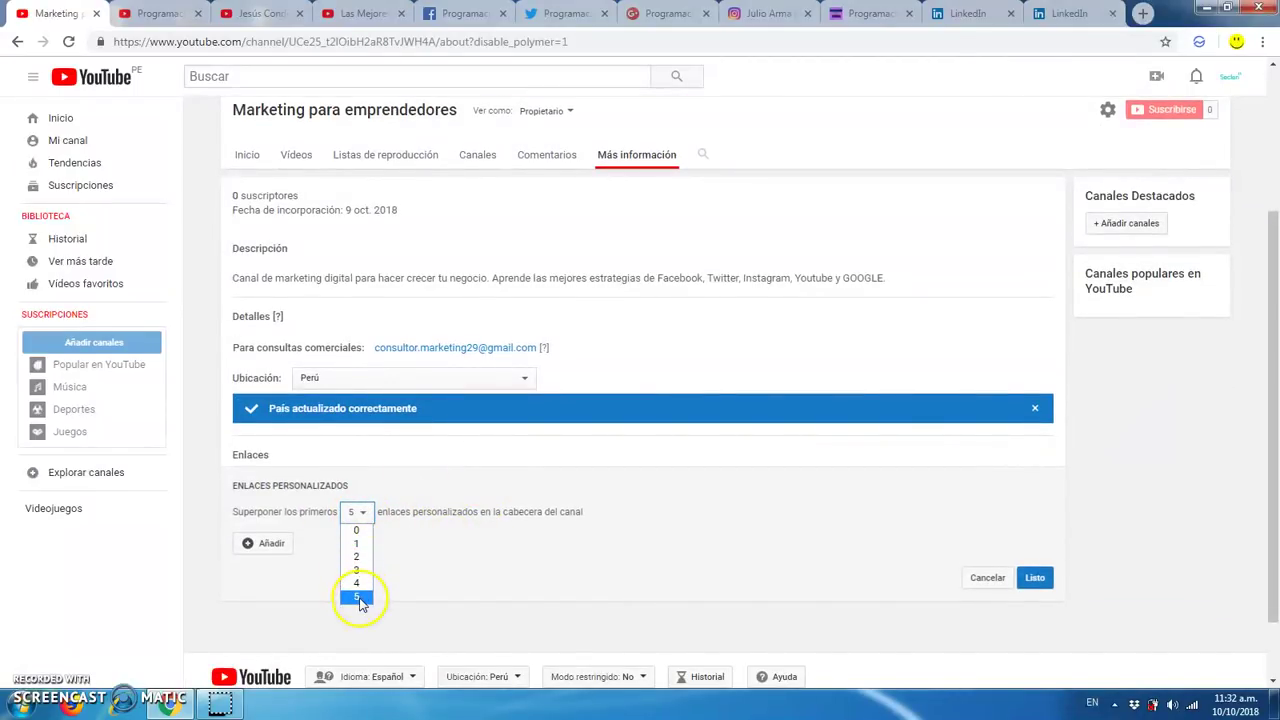
left_click(443, 537)
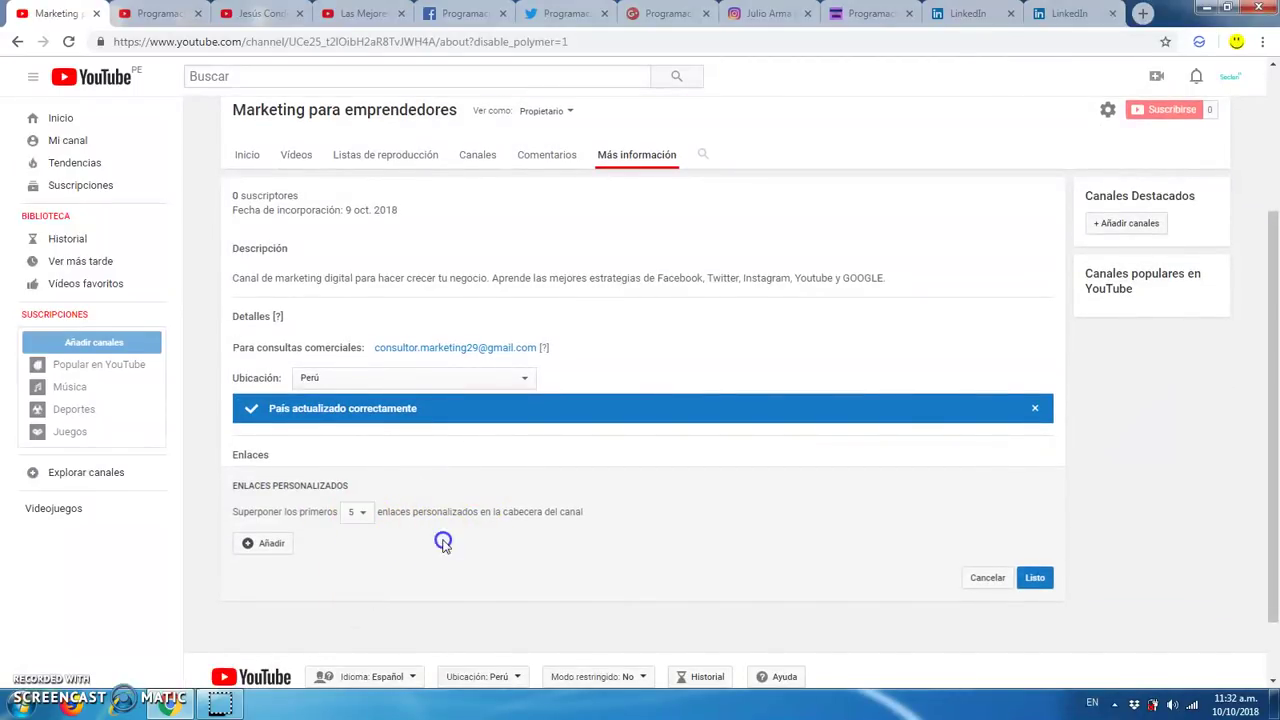
left_click(265, 548)
left_click(290, 543)
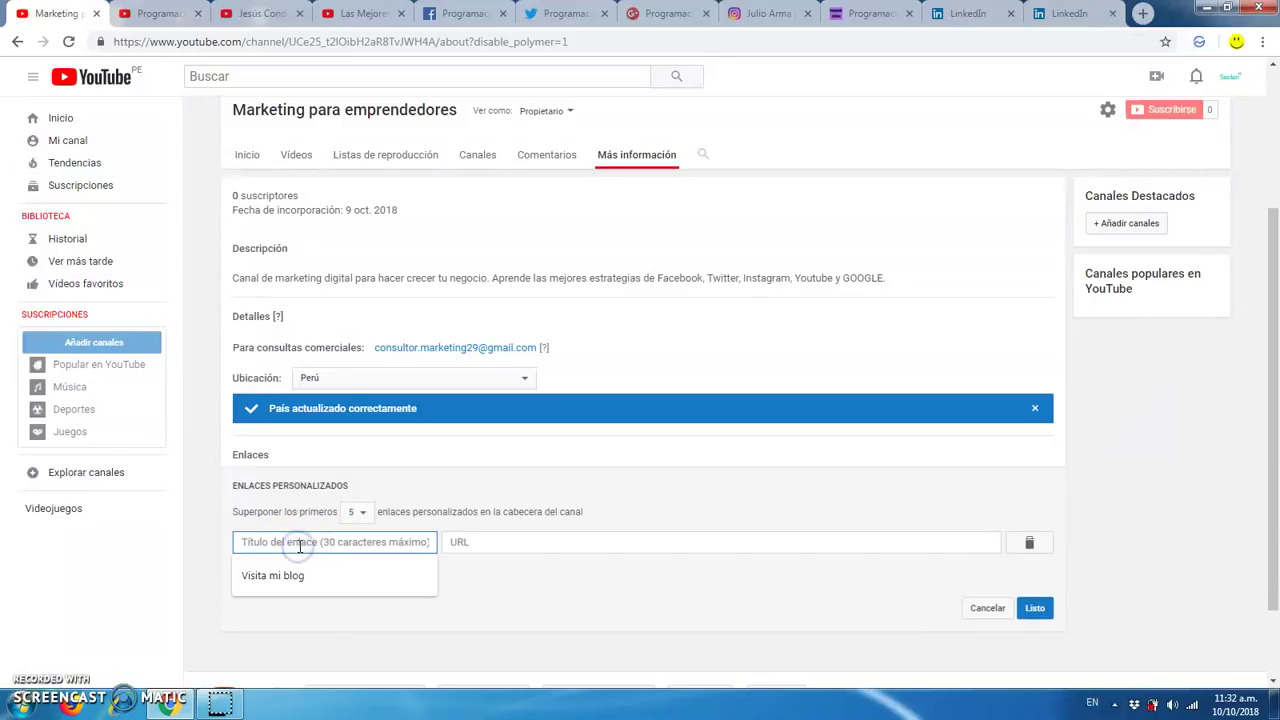
type("Facebook")
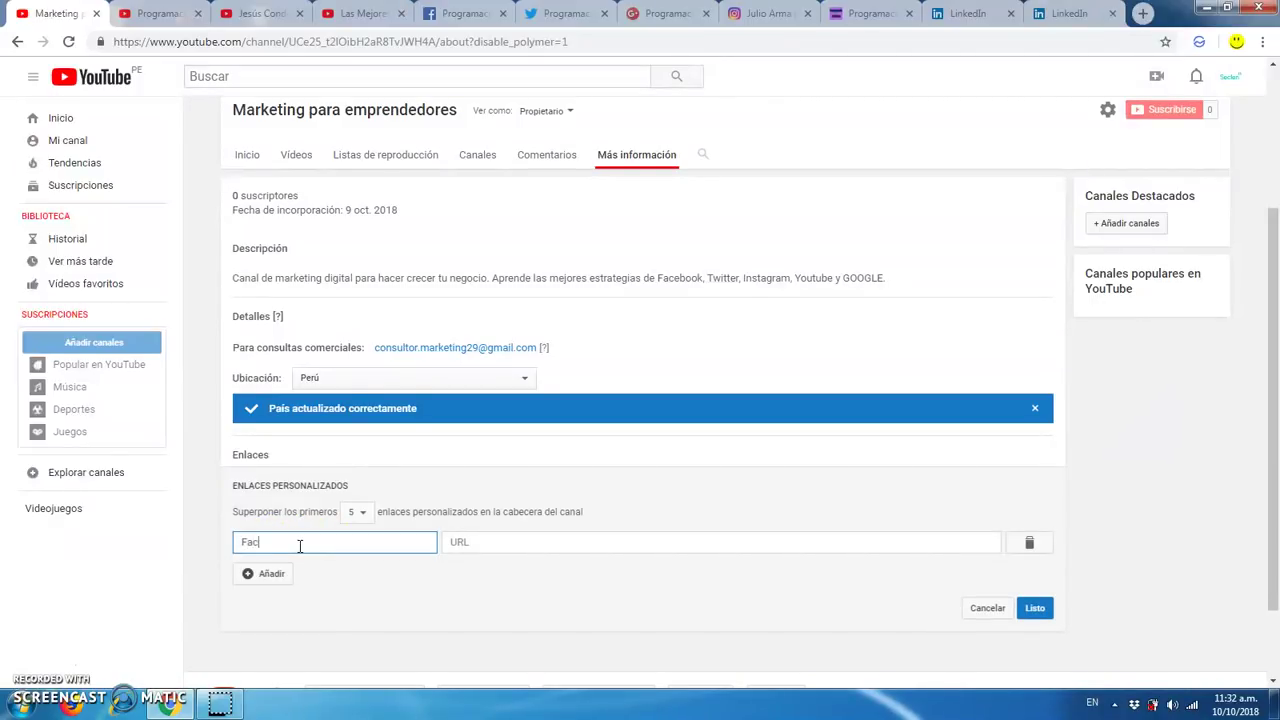
left_click(440, 14)
left_click(405, 41)
left_click_drag(414, 41, 79, 45)
key("ctrl+c")
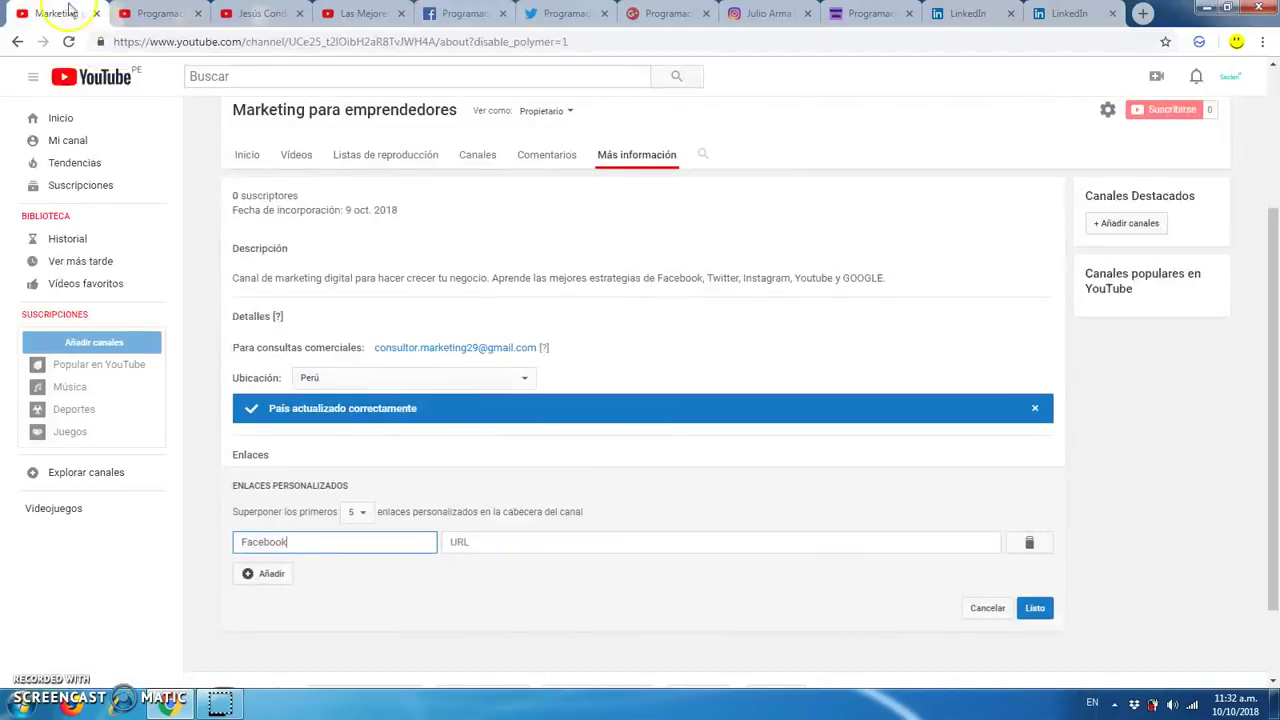
left_click(55, 13)
left_click(590, 540)
key("ctrl+v")
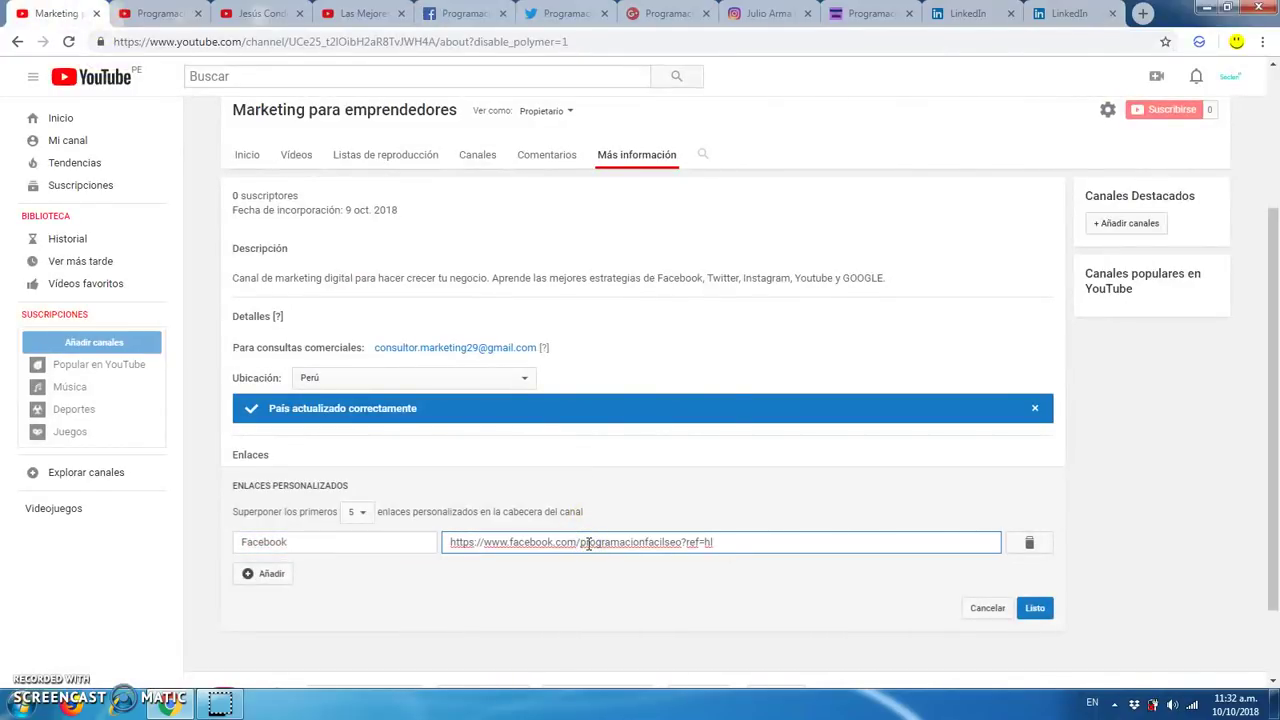
left_click(272, 573)
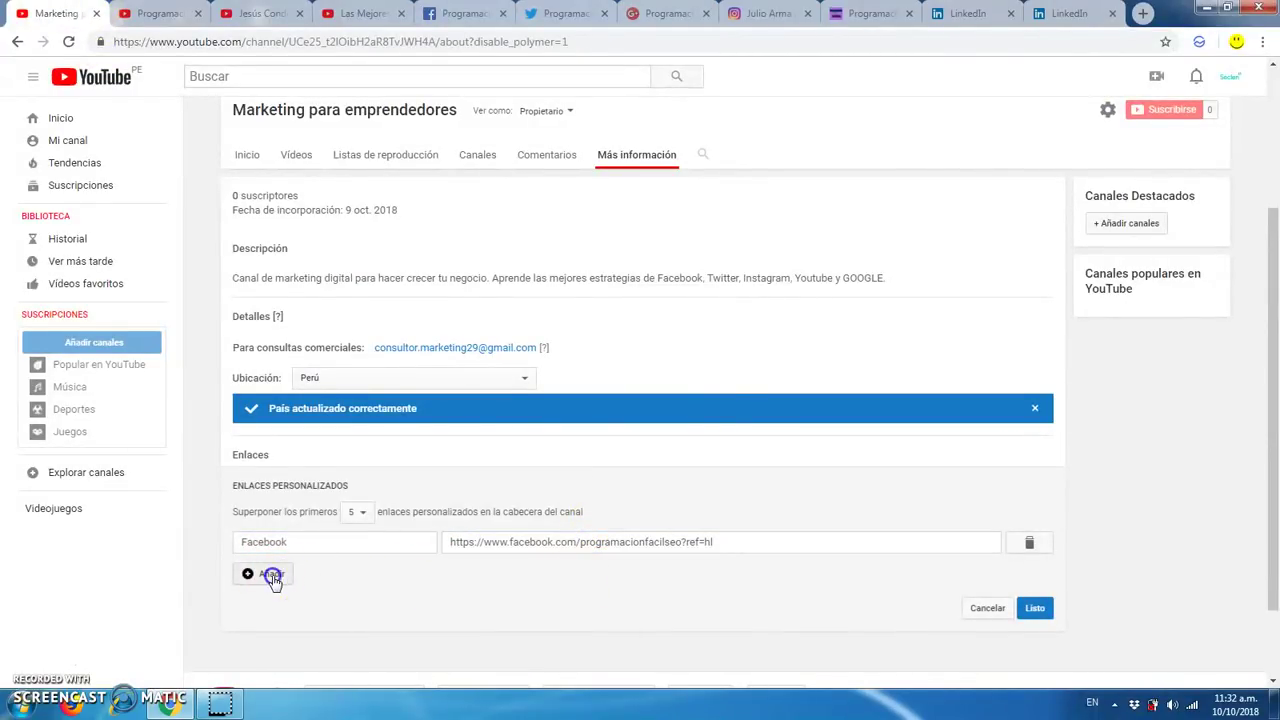
left_click(314, 575)
type("Twitter")
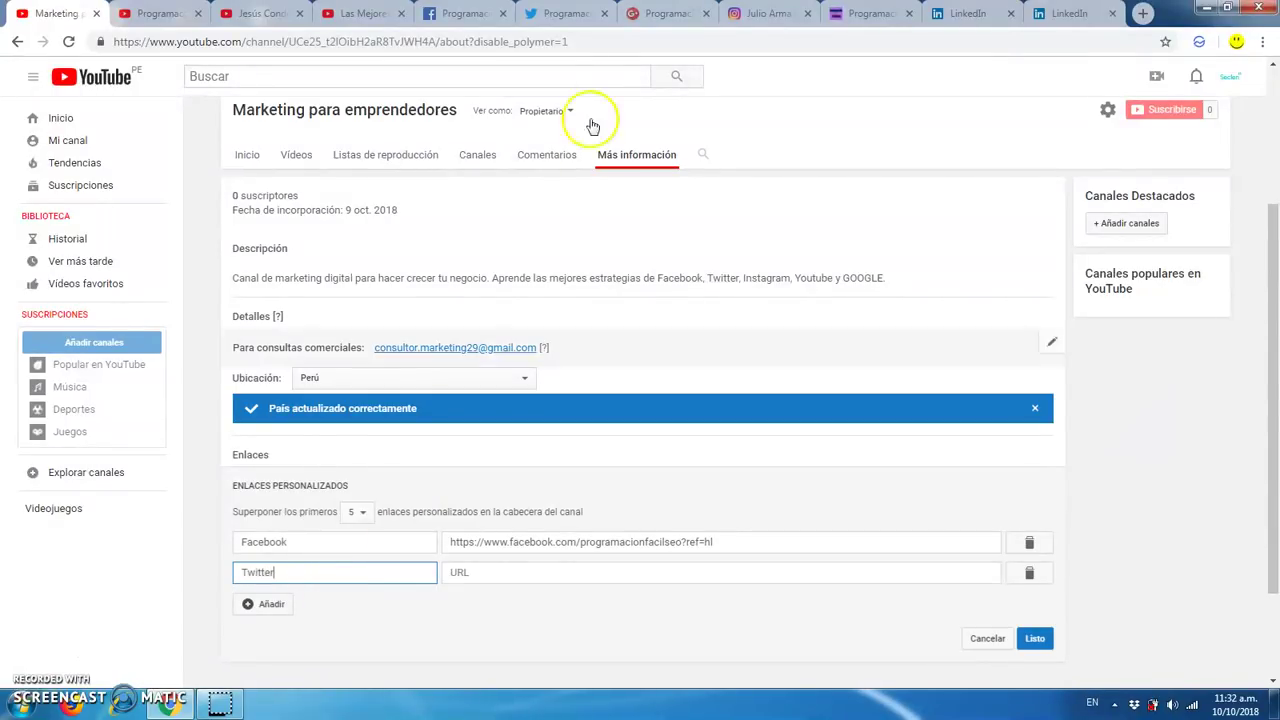
left_click(565, 13)
left_click(400, 41)
left_click(351, 41)
key("ctrl+a")
key("ctrl+c")
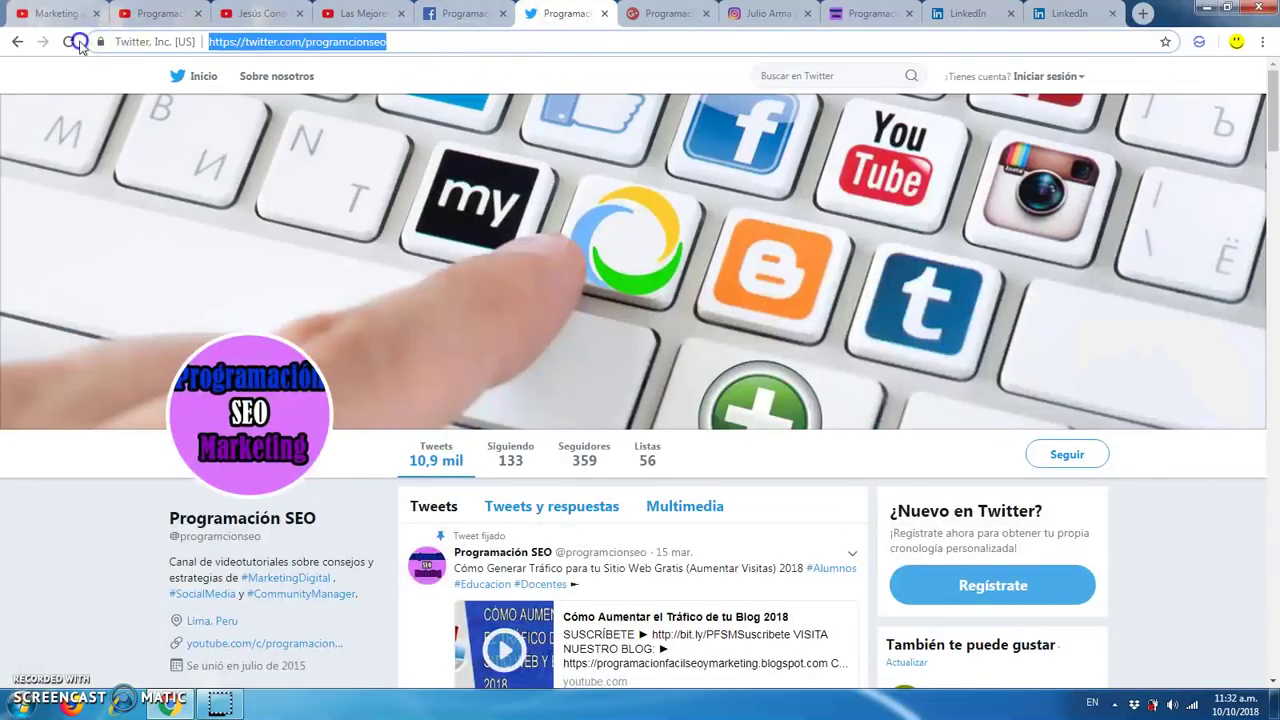
left_click(55, 13)
left_click(490, 573)
key("ctrl+v")
left_click(457, 626)
Add a custom link titled Google Plus, using the plus.google.com/+ProgramaciónFácilSEOyMarketing address copied from the open Google+ page
left_click(271, 603)
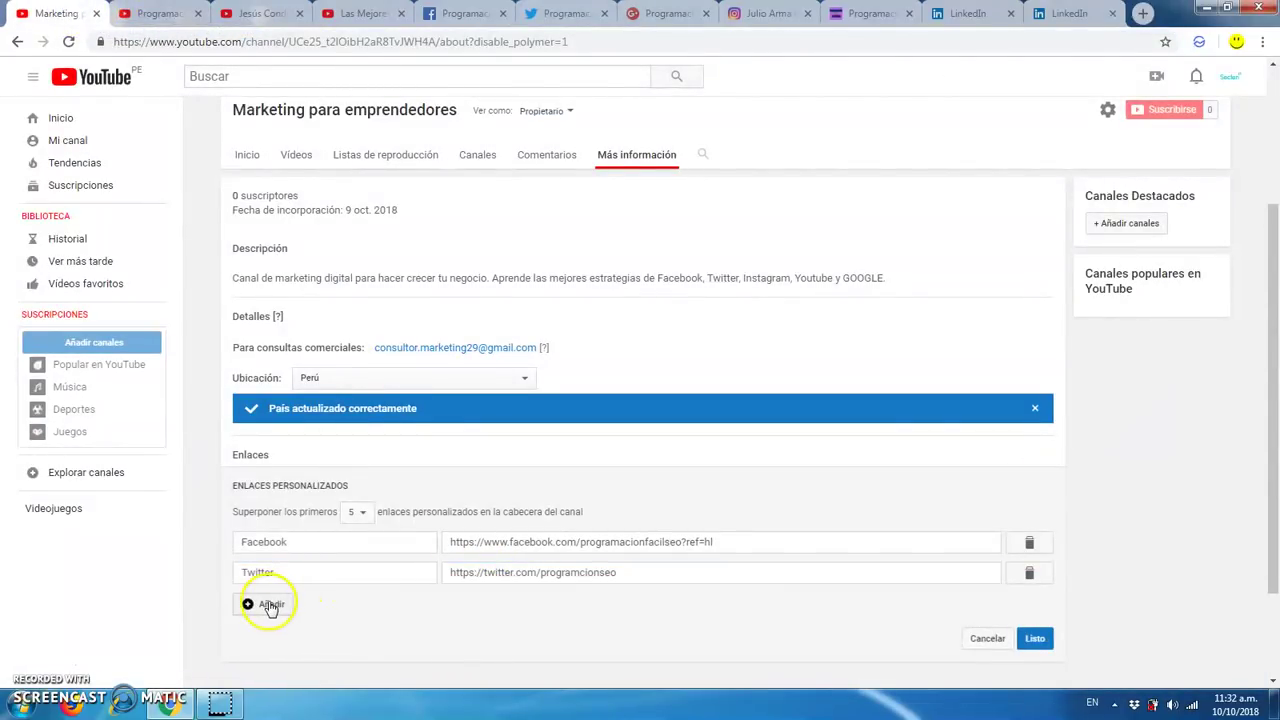
left_click(296, 604)
type("Google Pl")
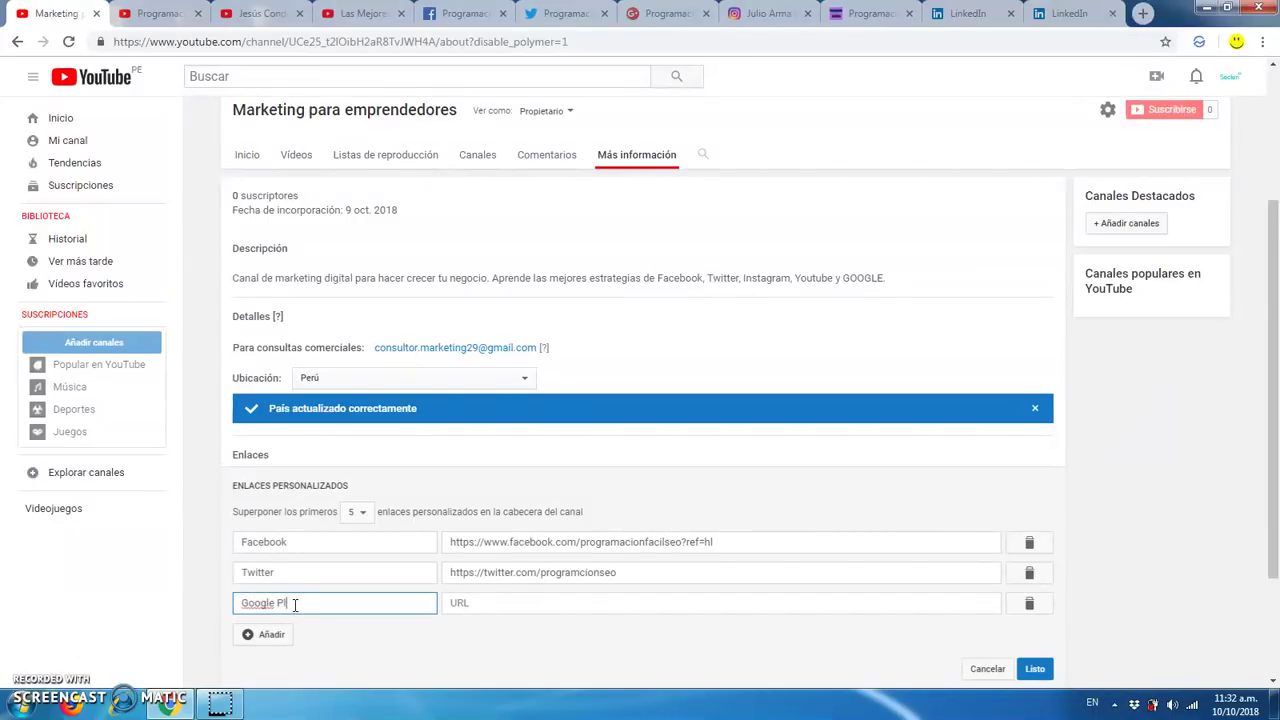
left_click(680, 13)
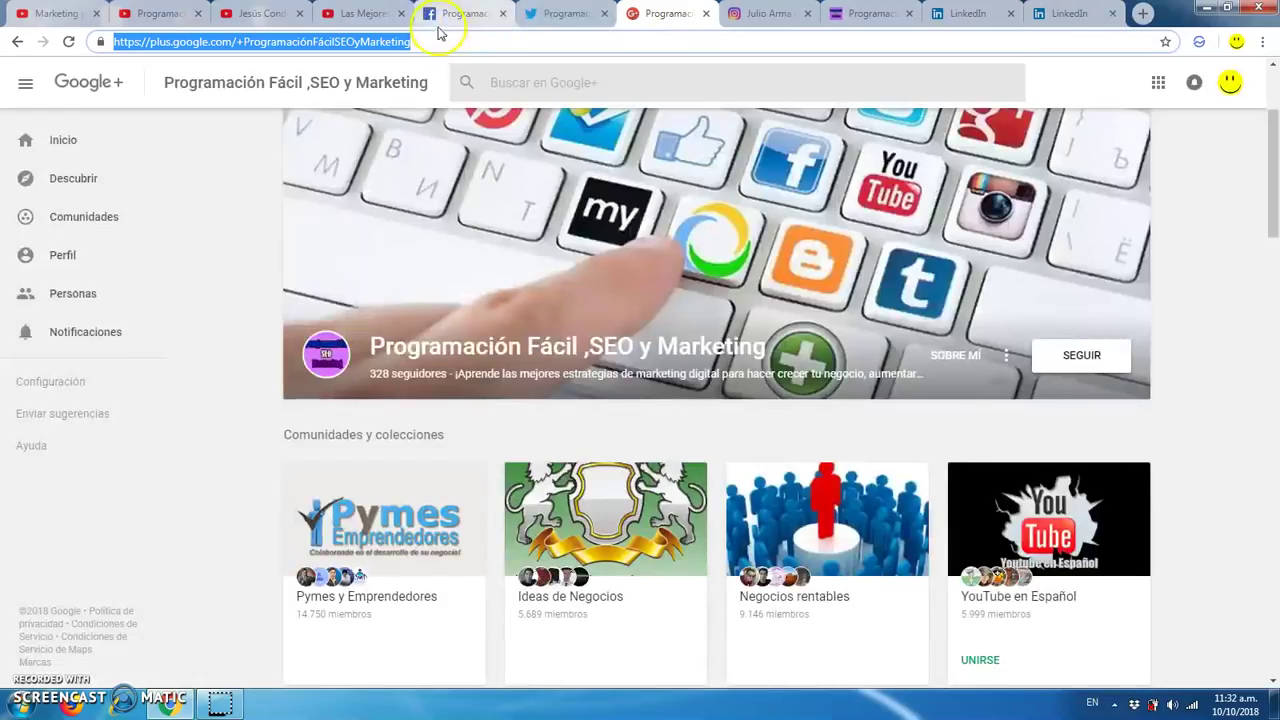
left_click(450, 16)
left_click(660, 16)
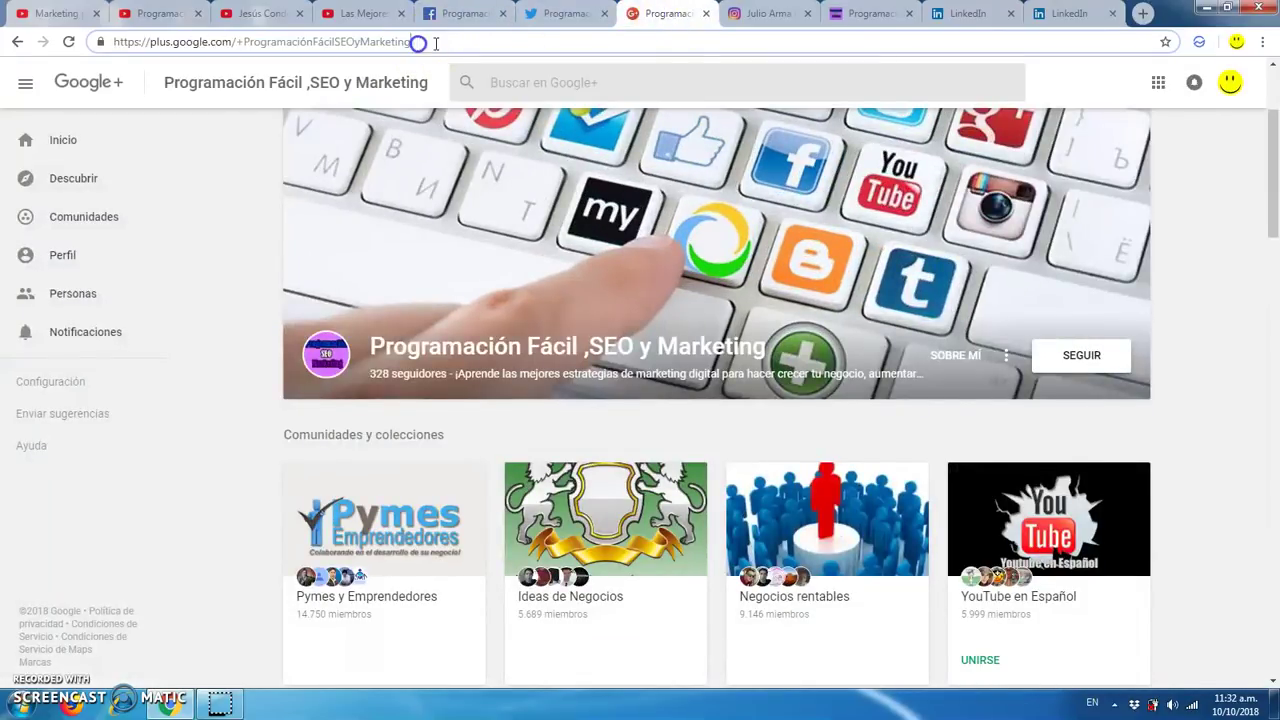
left_click(60, 13)
left_click(489, 604)
type("https://plus.google.com/+Programaci%C3%B3nF%C3%A1cilSEOyMarketing")
Add a custom link titled Instagram, using the profile URL copied from the open Instagram page
left_click(268, 634)
scroll(343, 611, "down", 1)
left_click(343, 584)
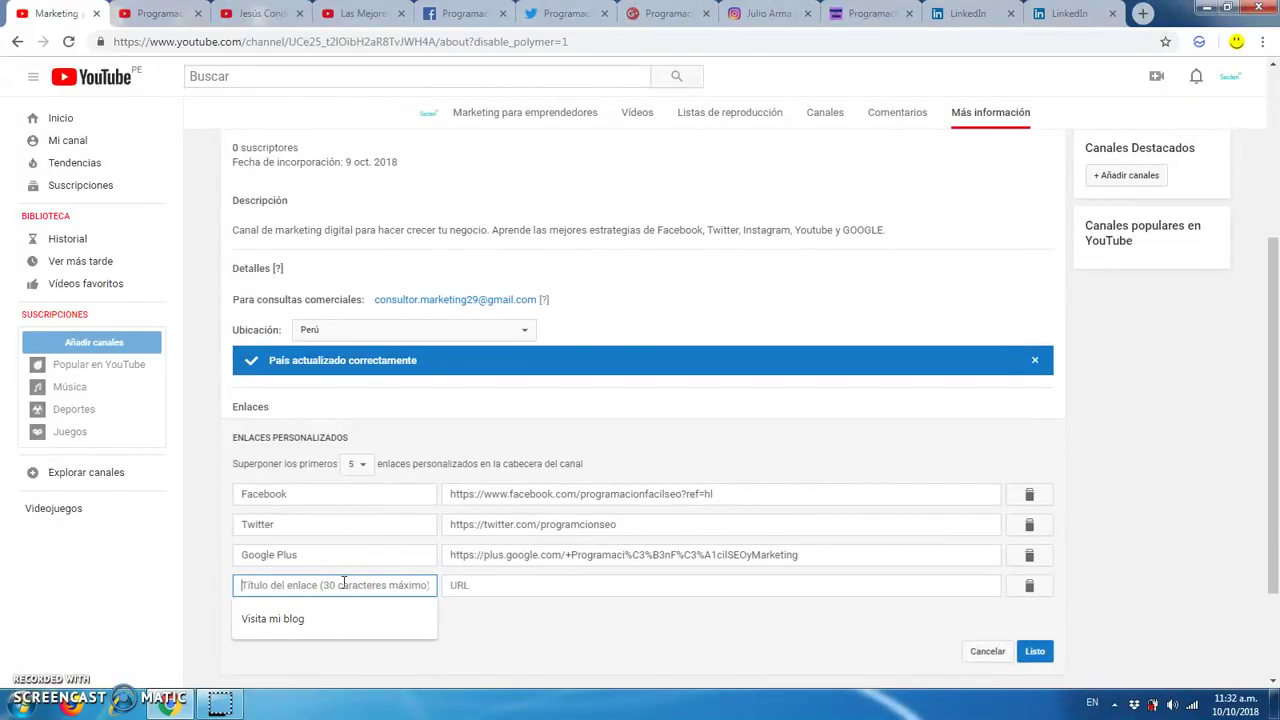
type("Instagram")
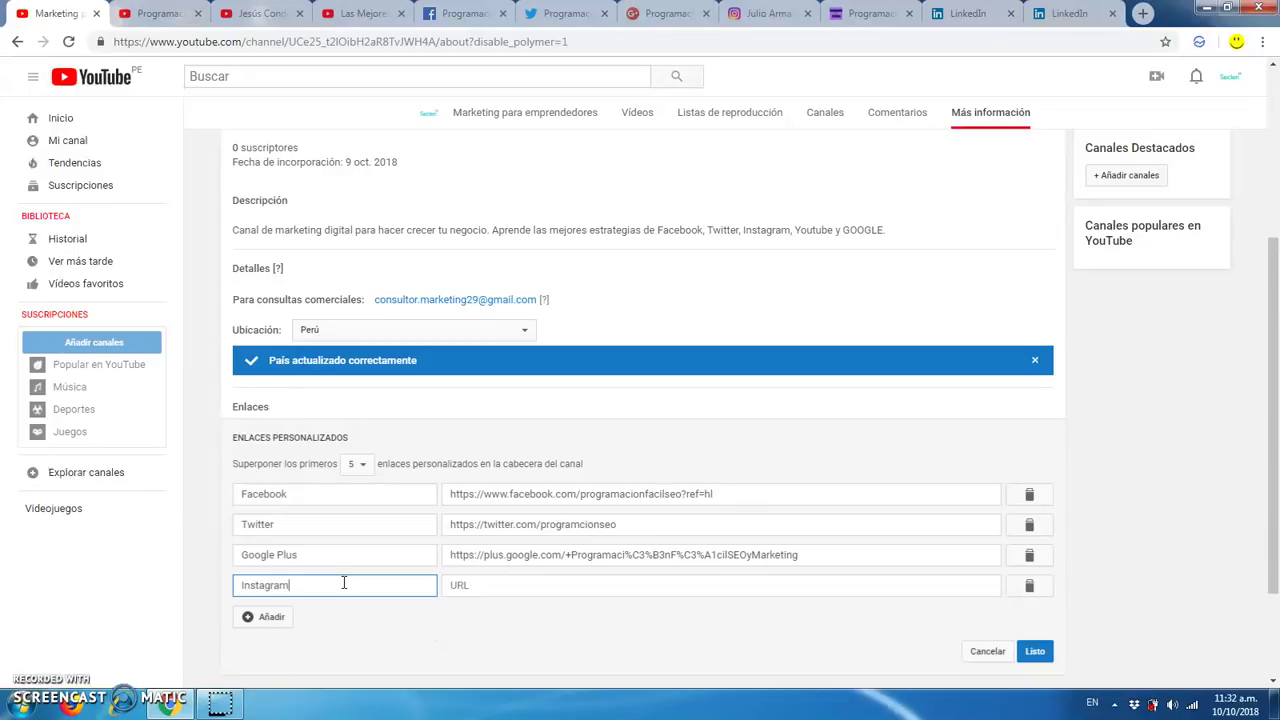
left_click(768, 13)
left_click(400, 42)
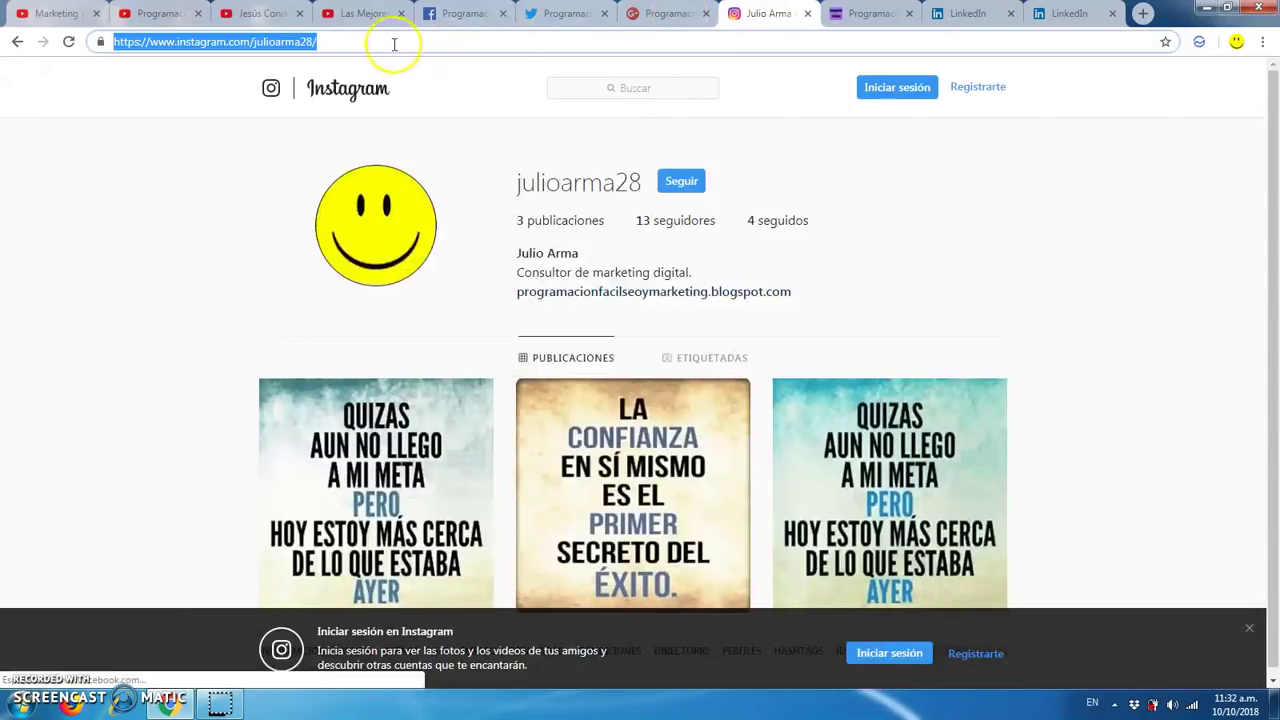
left_click(363, 41)
left_click_drag(378, 41, 113, 41)
key("ctrl+c")
left_click(57, 13)
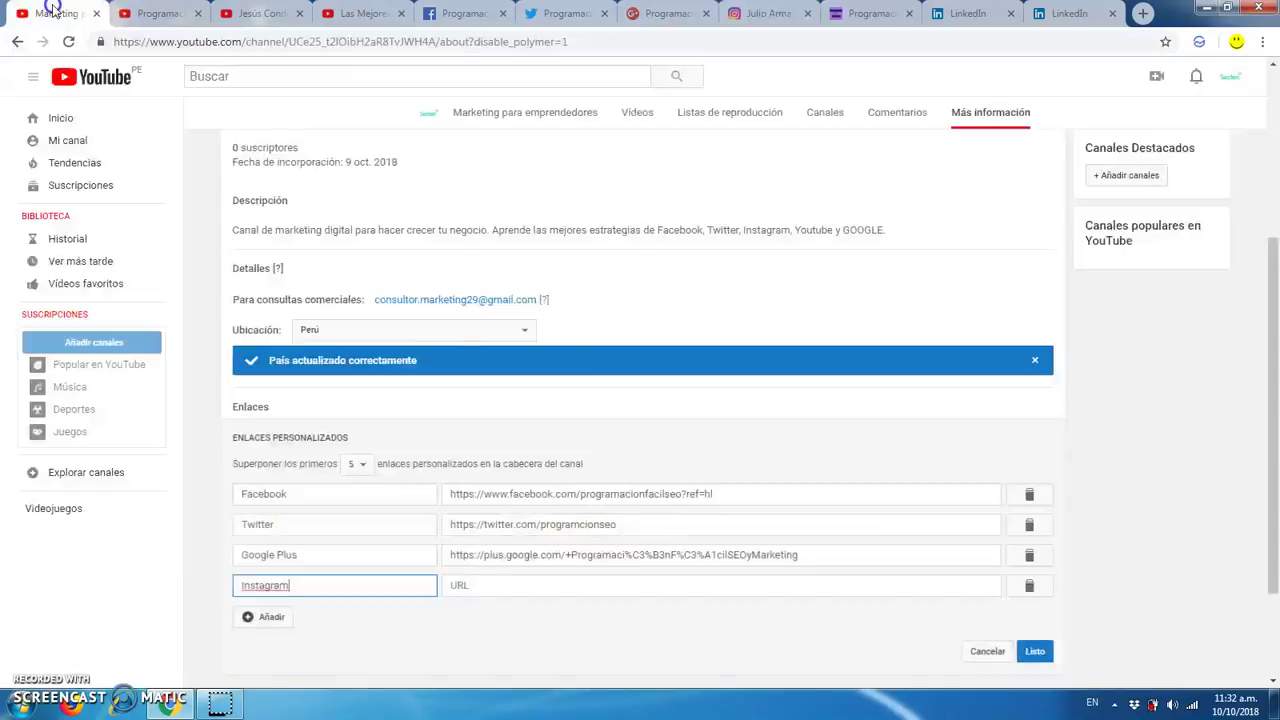
left_click(558, 584)
key("ctrl+v")
left_click(258, 616)
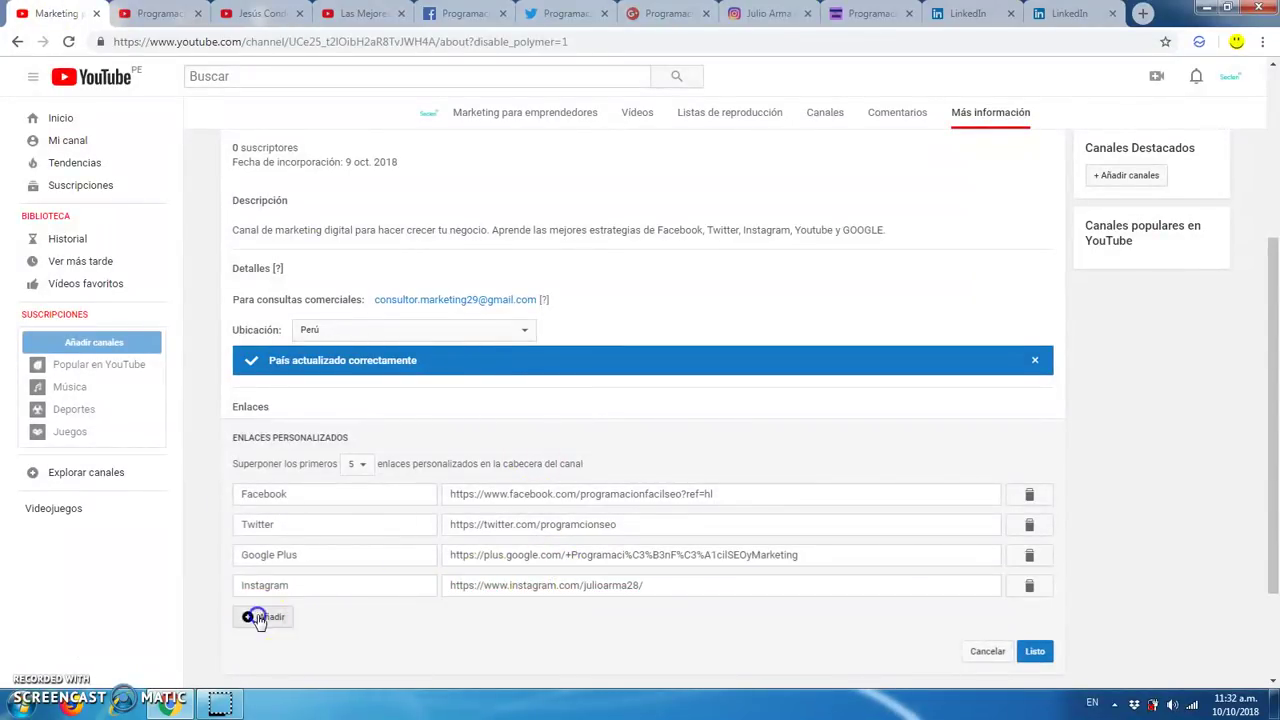
left_click(313, 618)
left_click(305, 647)
left_click(495, 612)
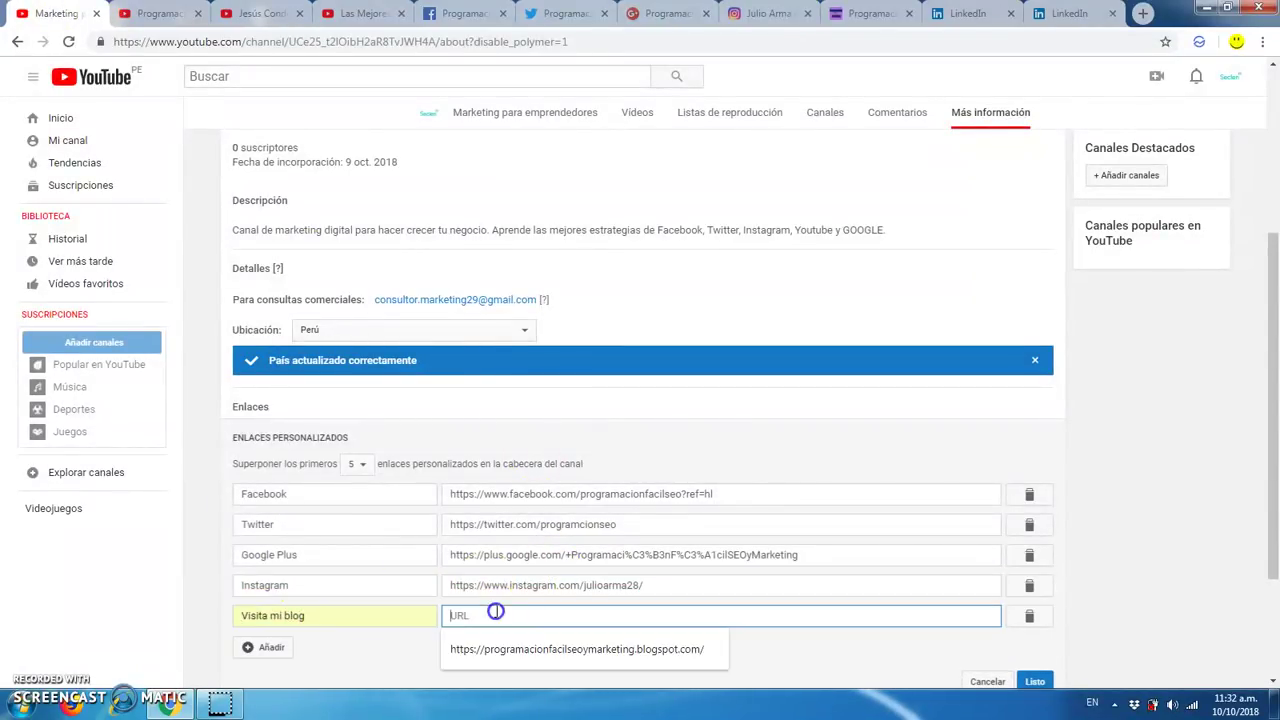
left_click(500, 649)
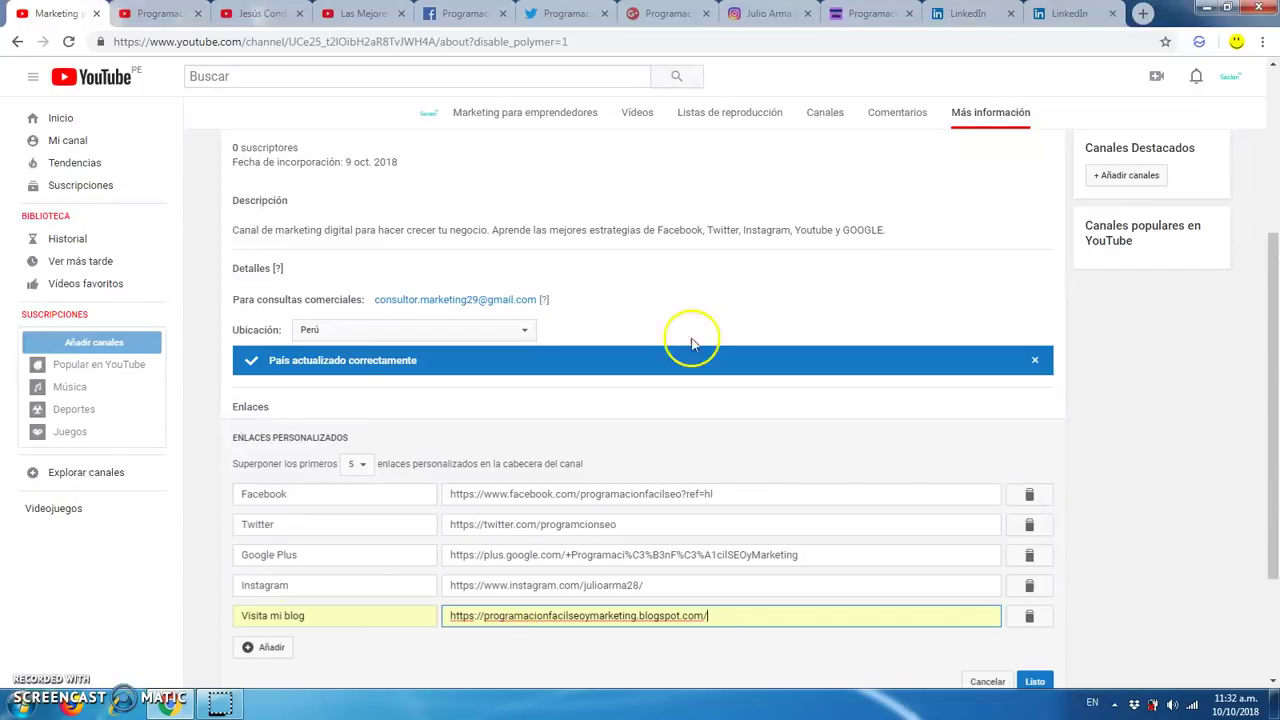
Check the blog page used for the last link and save the five custom links
left_click(866, 13)
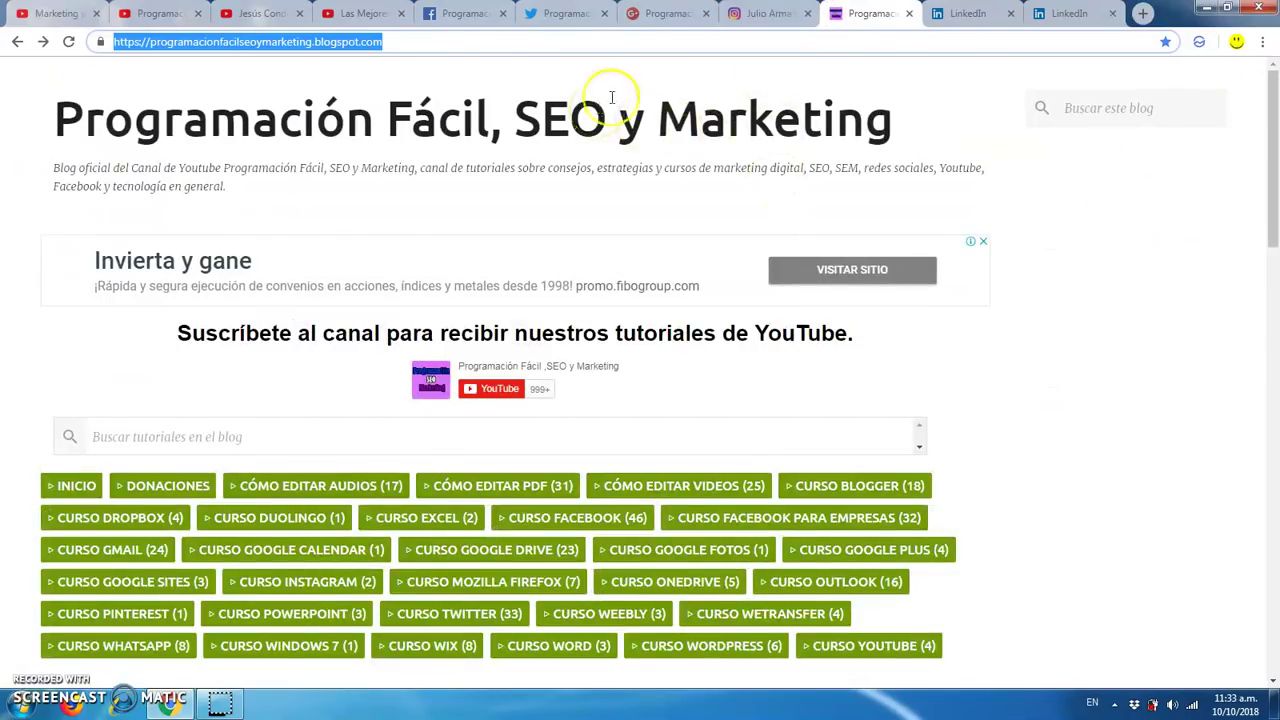
scroll(1040, 234, "down", 3)
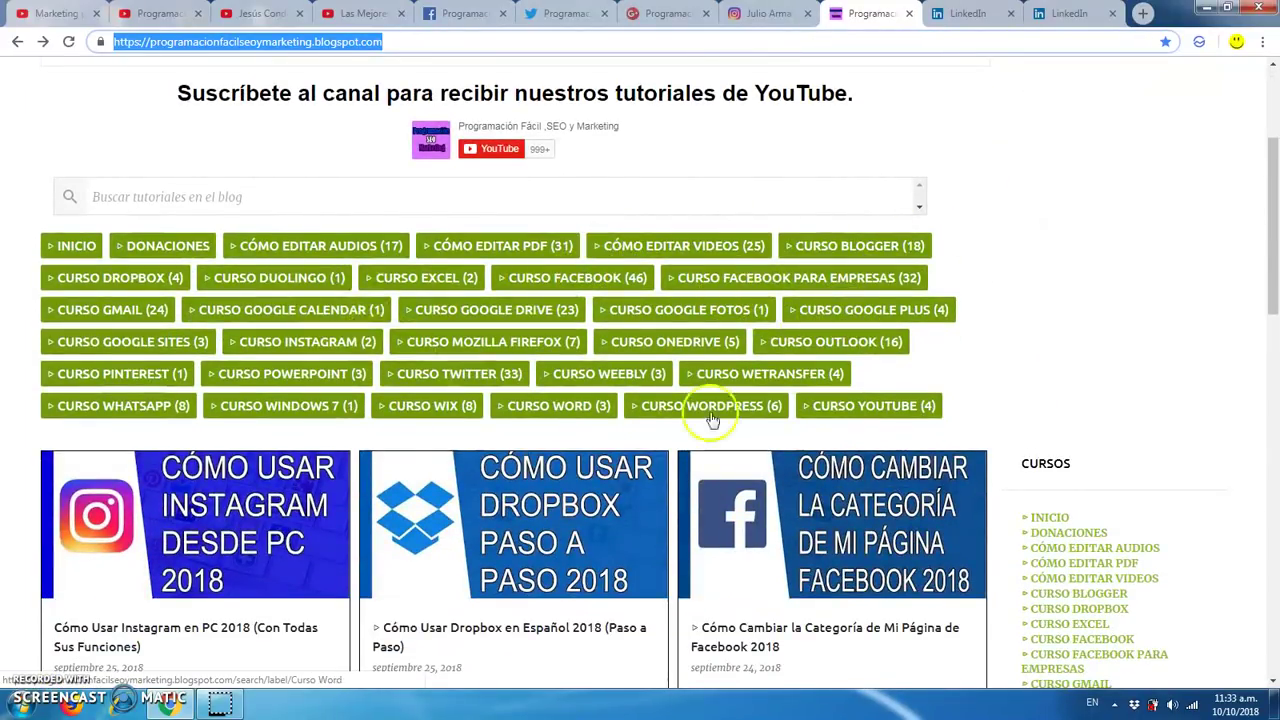
scroll(712, 420, "up", 3)
left_click(55, 13)
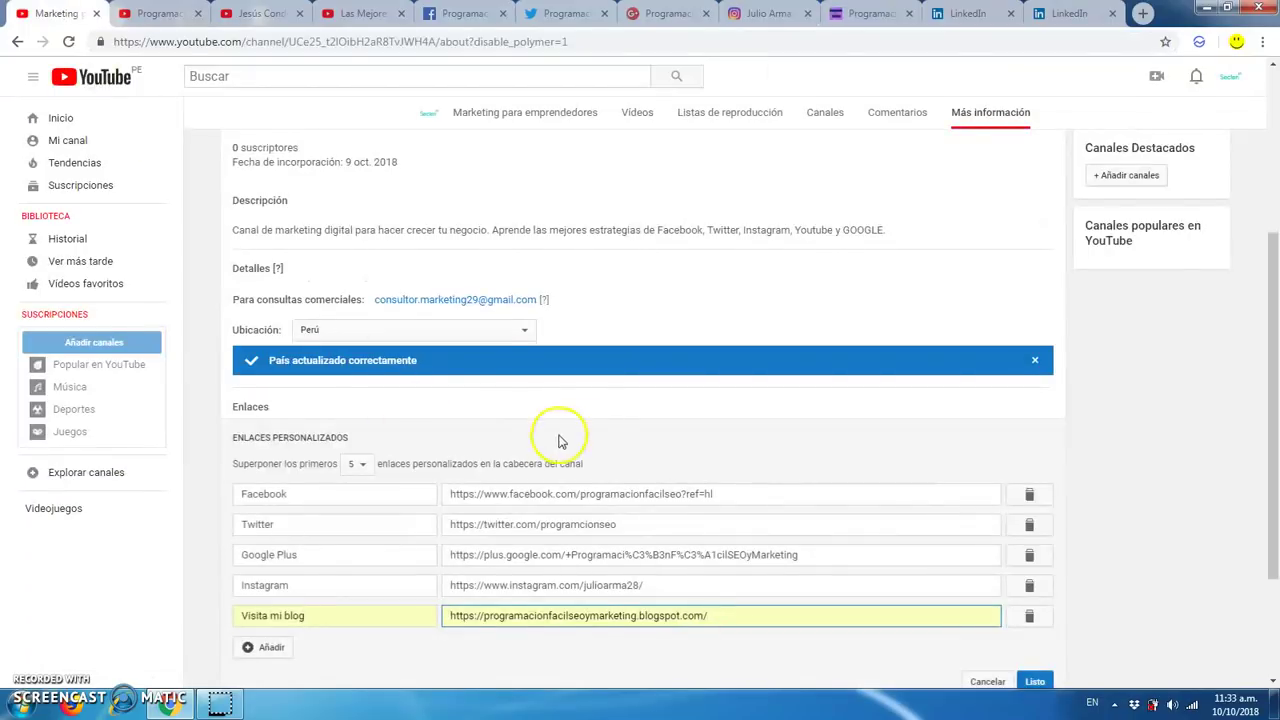
scroll(560, 440, "down", 2)
left_click(1035, 521)
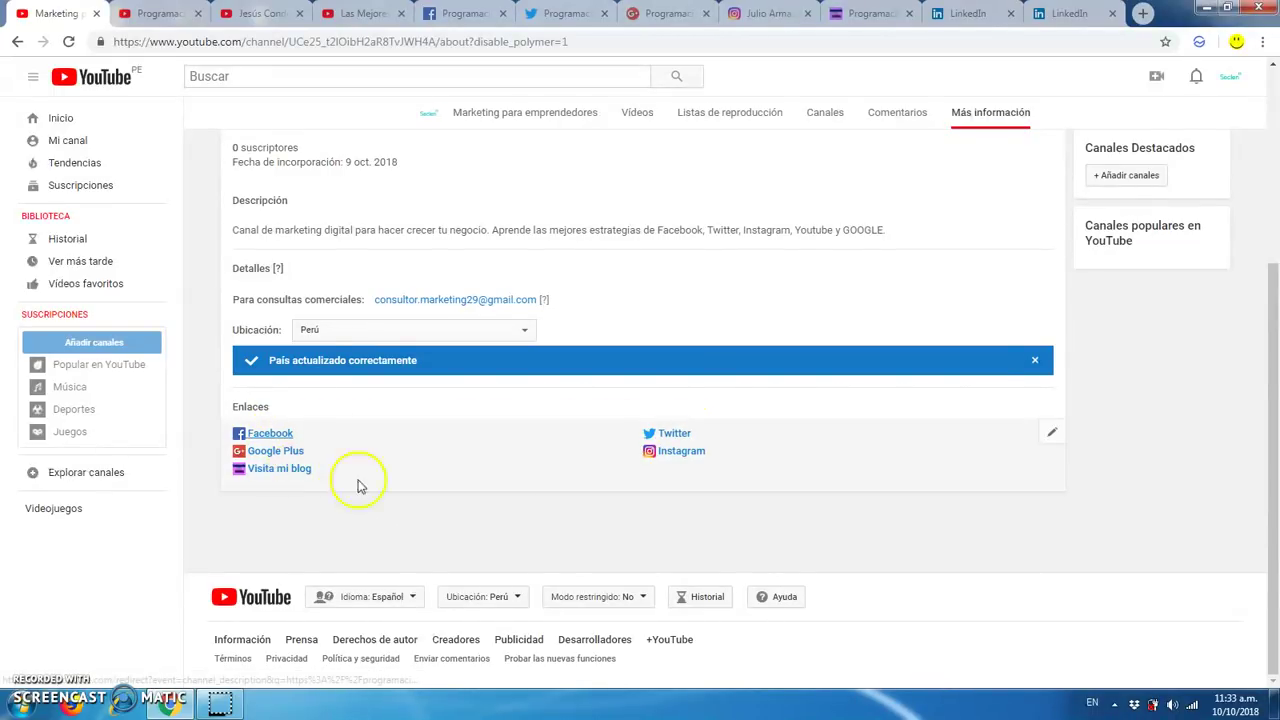
Check the link icons on the channel banner, reopen the custom links to review their URLs and save the list
scroll(608, 514, "up", 3)
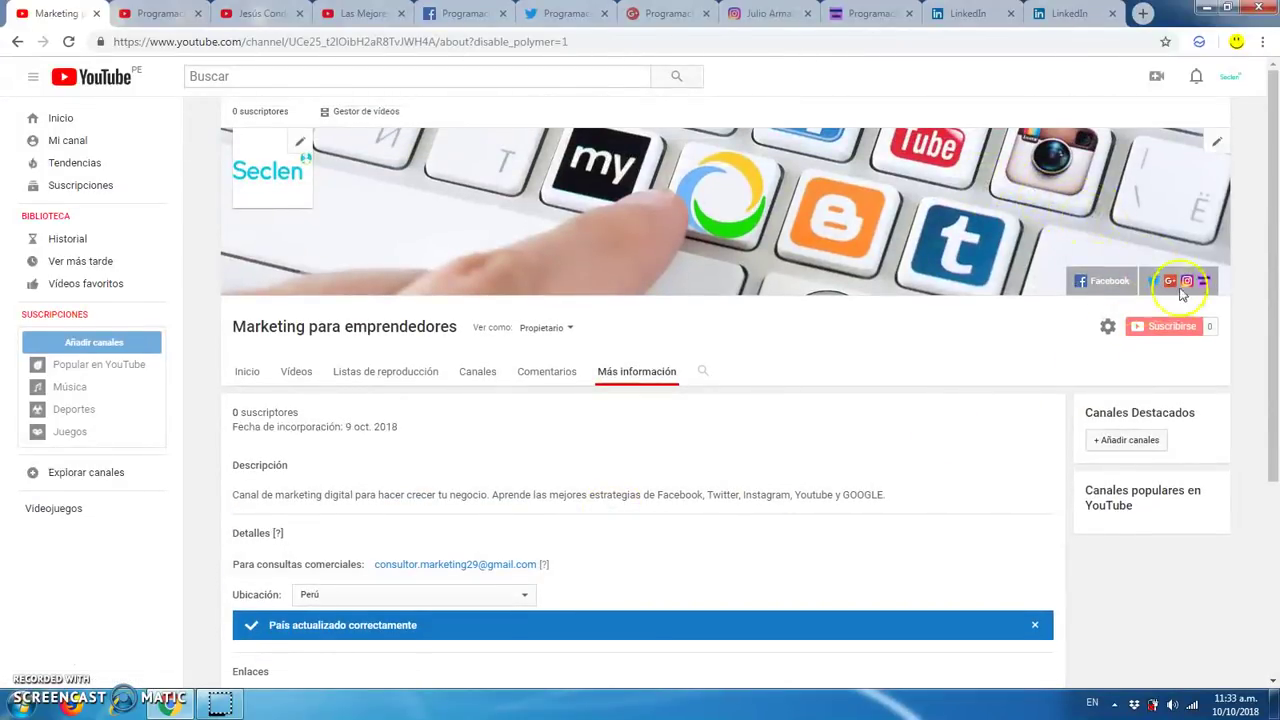
scroll(983, 350, "down", 1)
scroll(1000, 320, "down", 3)
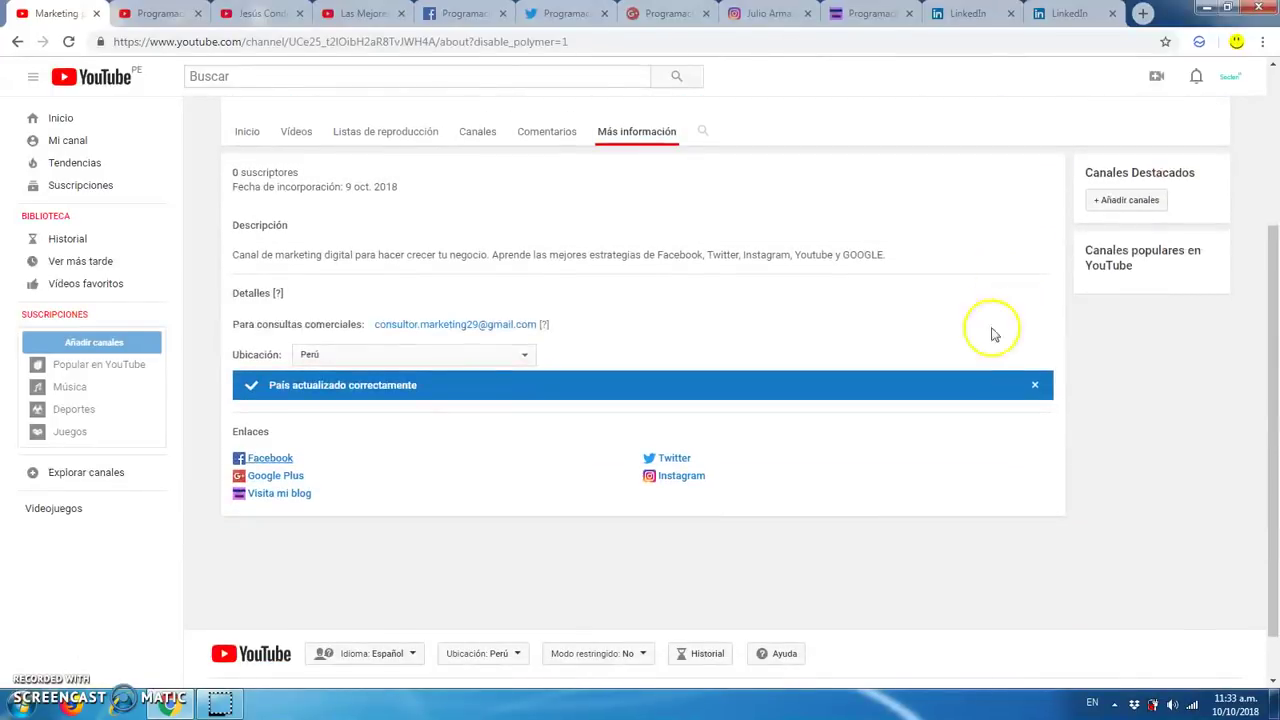
left_click(1048, 449)
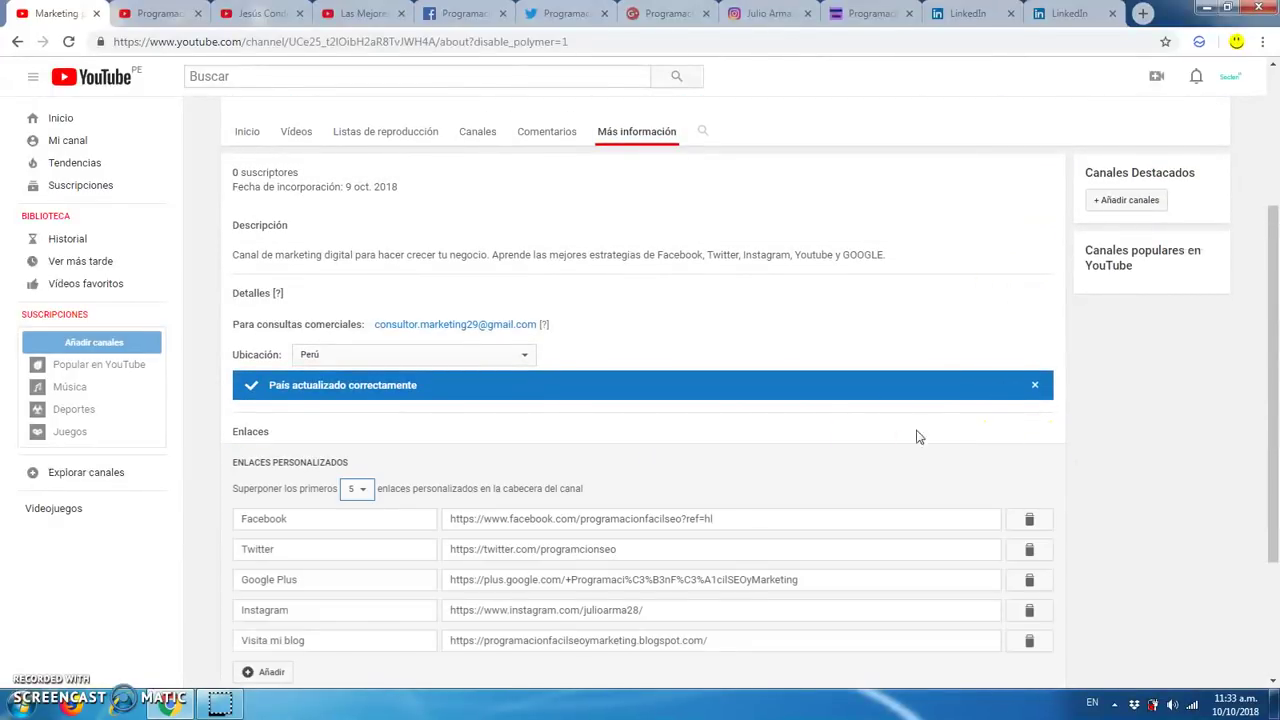
scroll(800, 449, "down", 1)
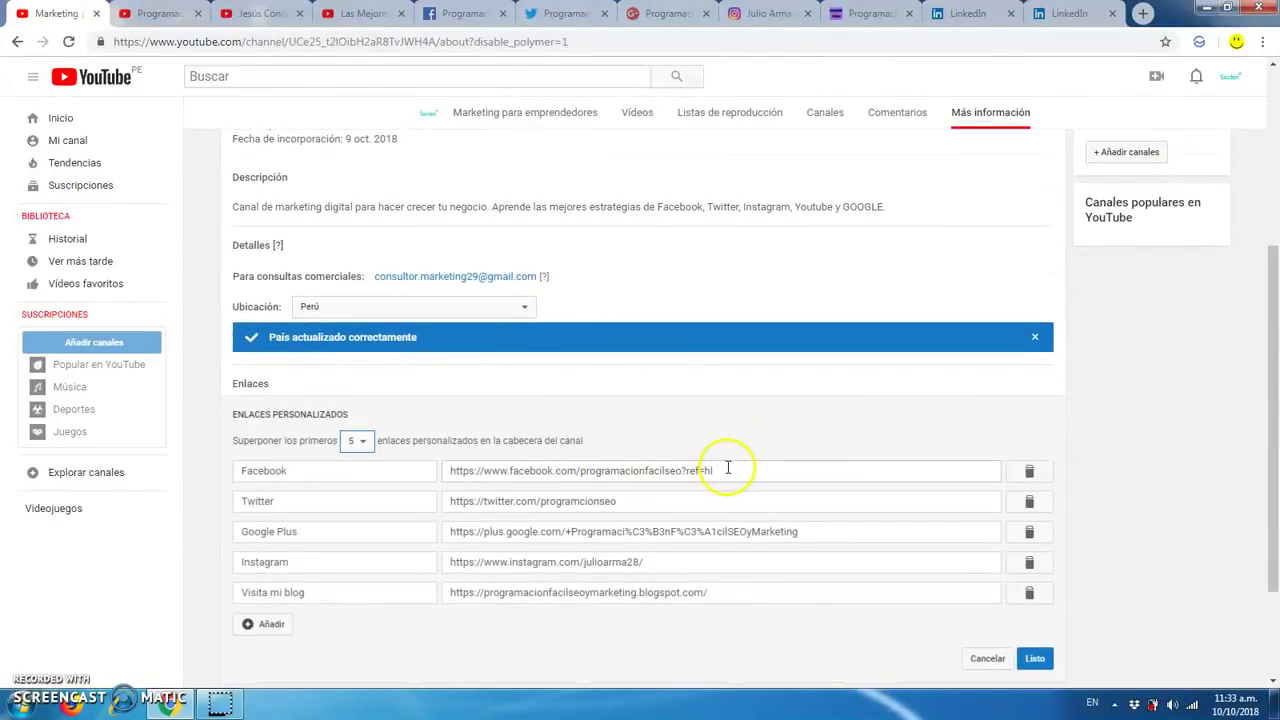
left_click_drag(474, 469, 445, 531)
left_click(1035, 658)
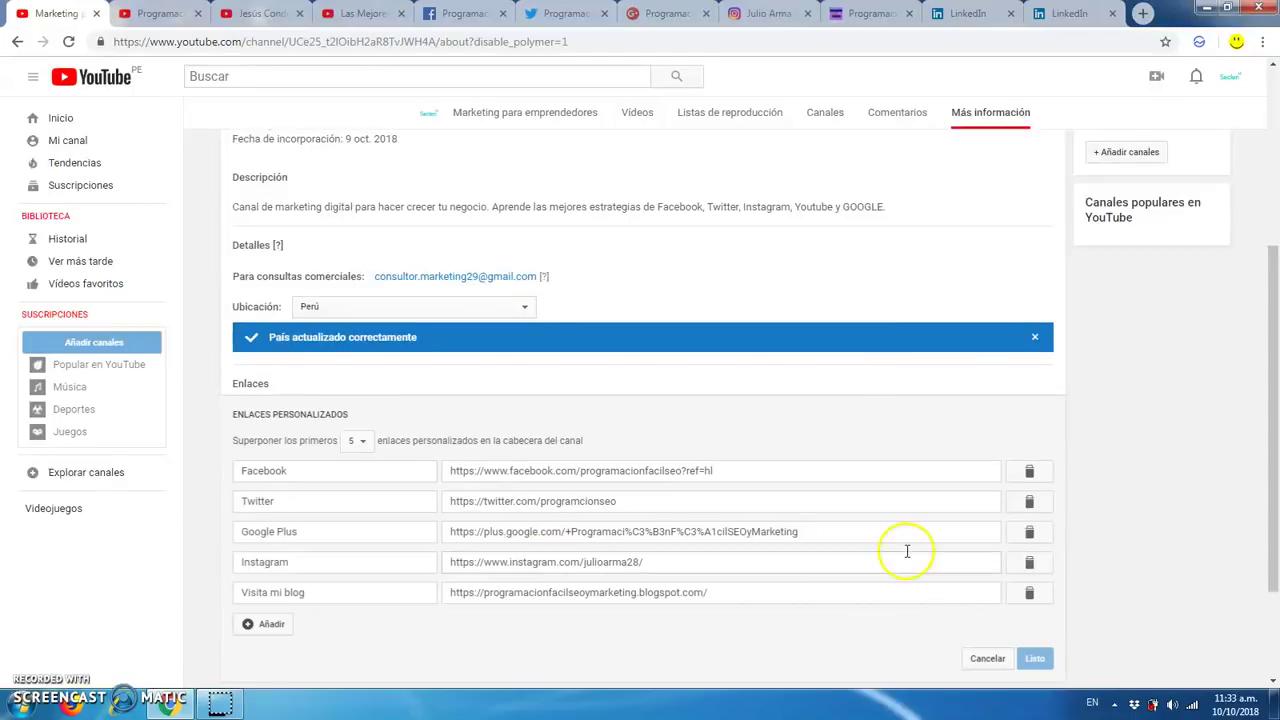
Open the Canales Destacados section for editing and remove the two channels already in it
scroll(905, 511, "up", 3)
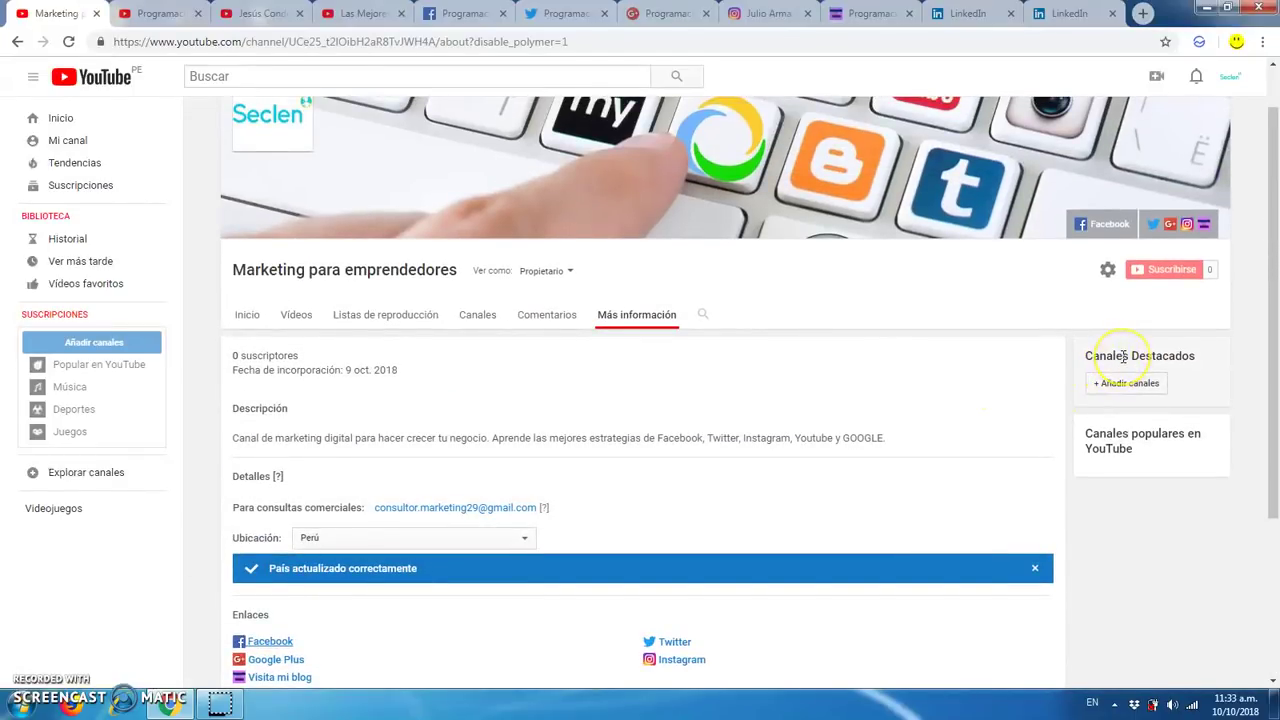
left_click(1125, 386)
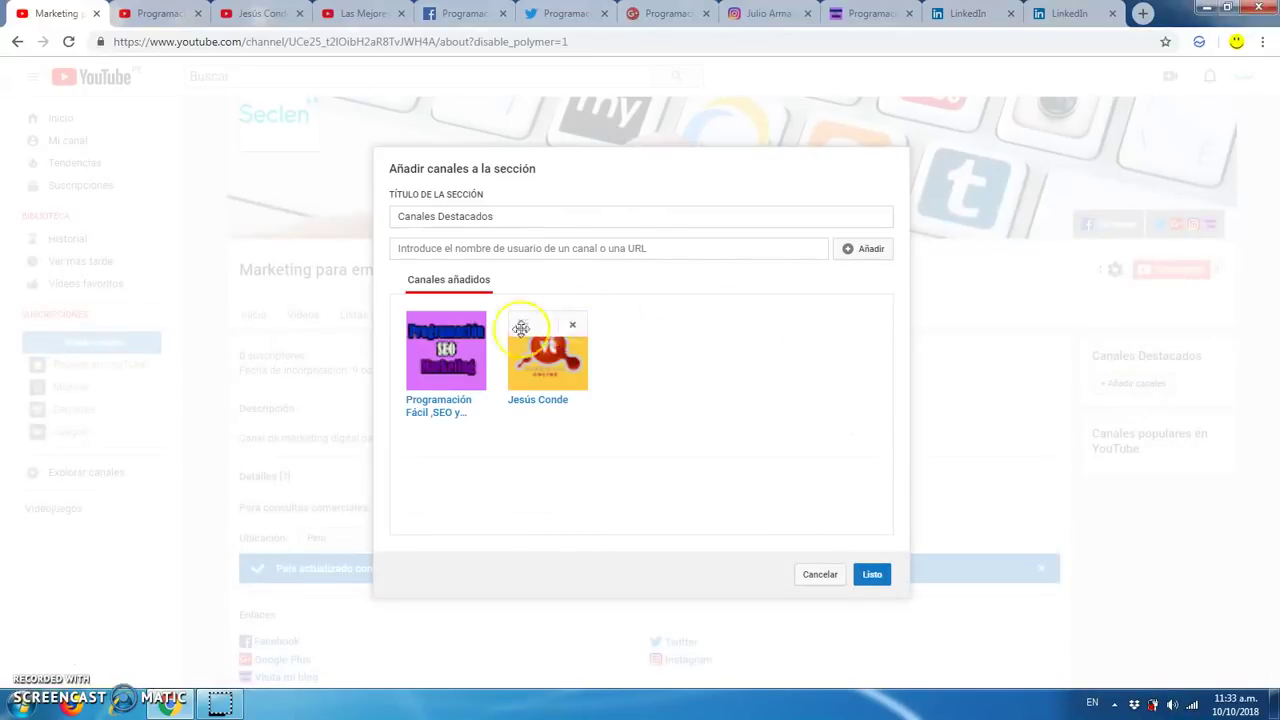
left_click(474, 322)
left_click(472, 325)
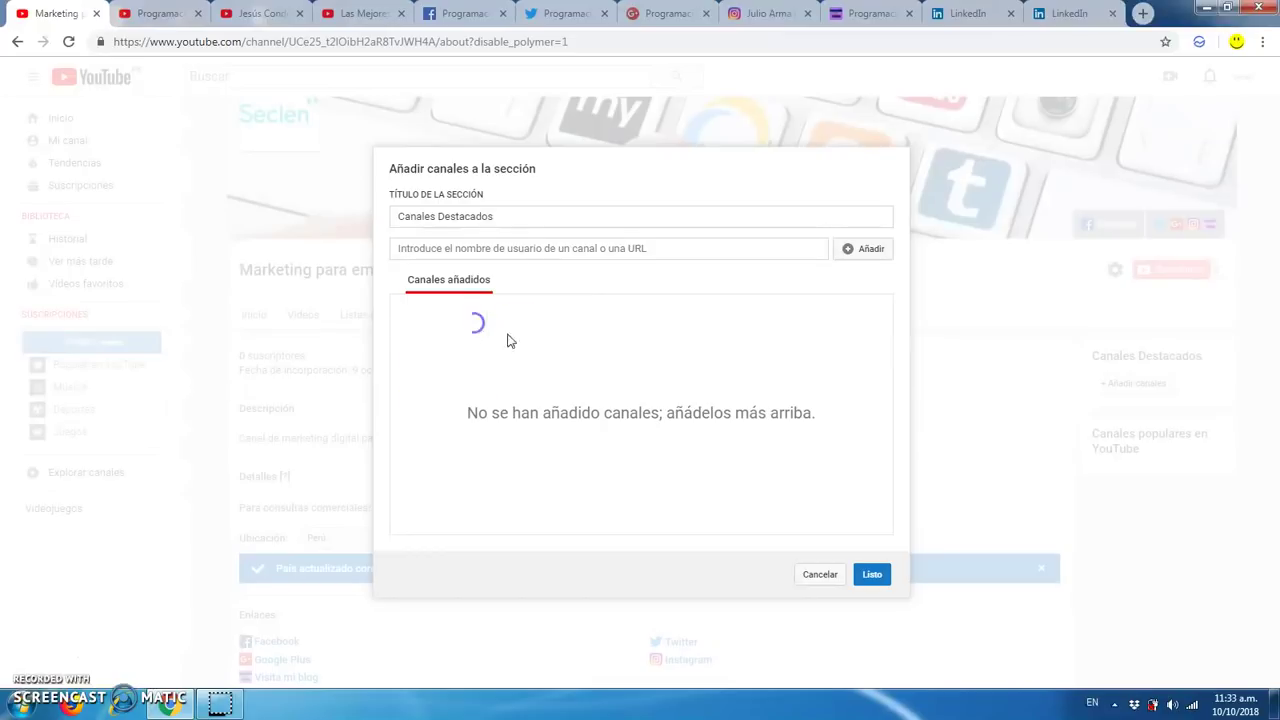
Add the Programación Fácil, SEO y Marketing channel to the featured section, using the URL copied from its open YouTube page
left_click(527, 247)
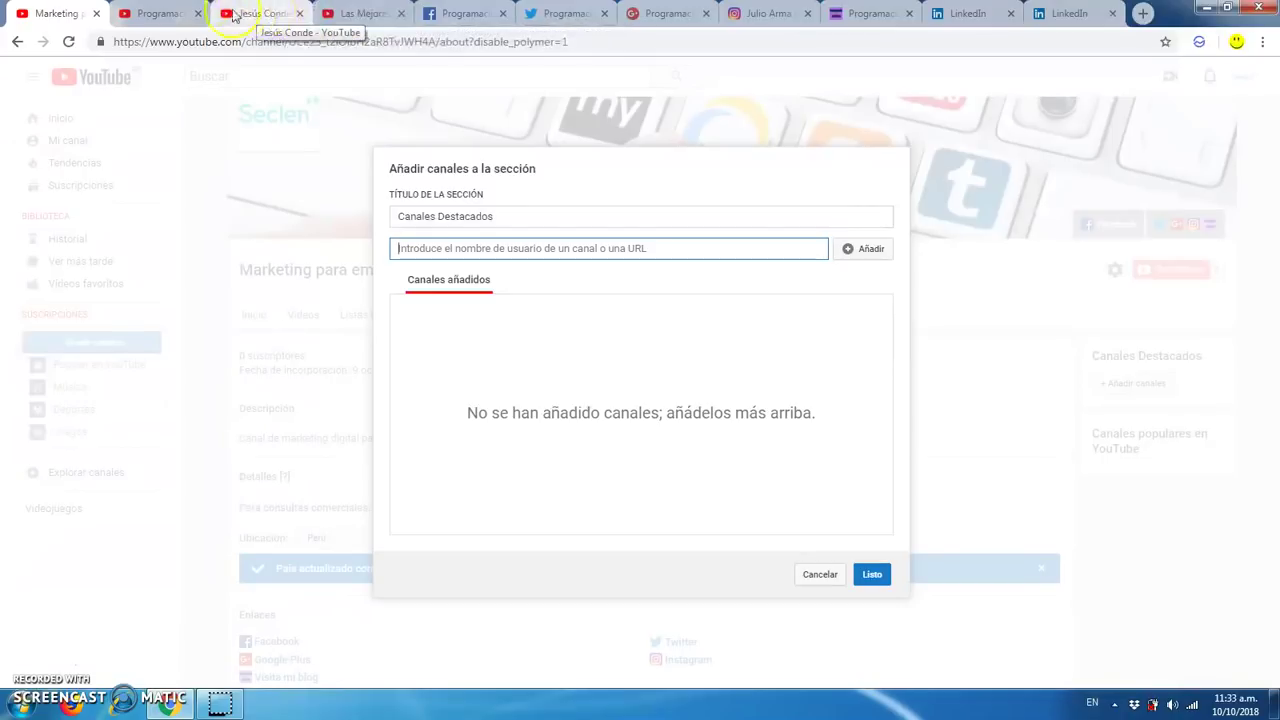
left_click(155, 13)
left_click(446, 41)
key("ctrl+c")
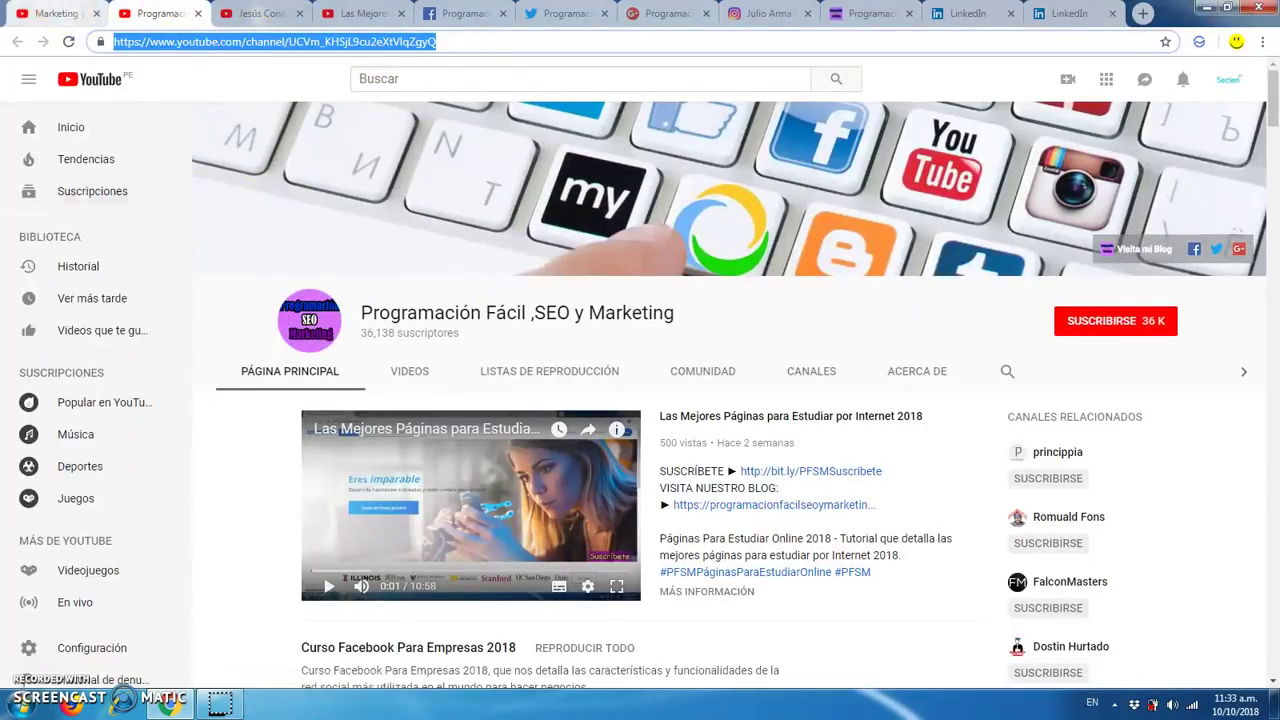
left_click(55, 13)
left_click(466, 250)
key("ctrl+v")
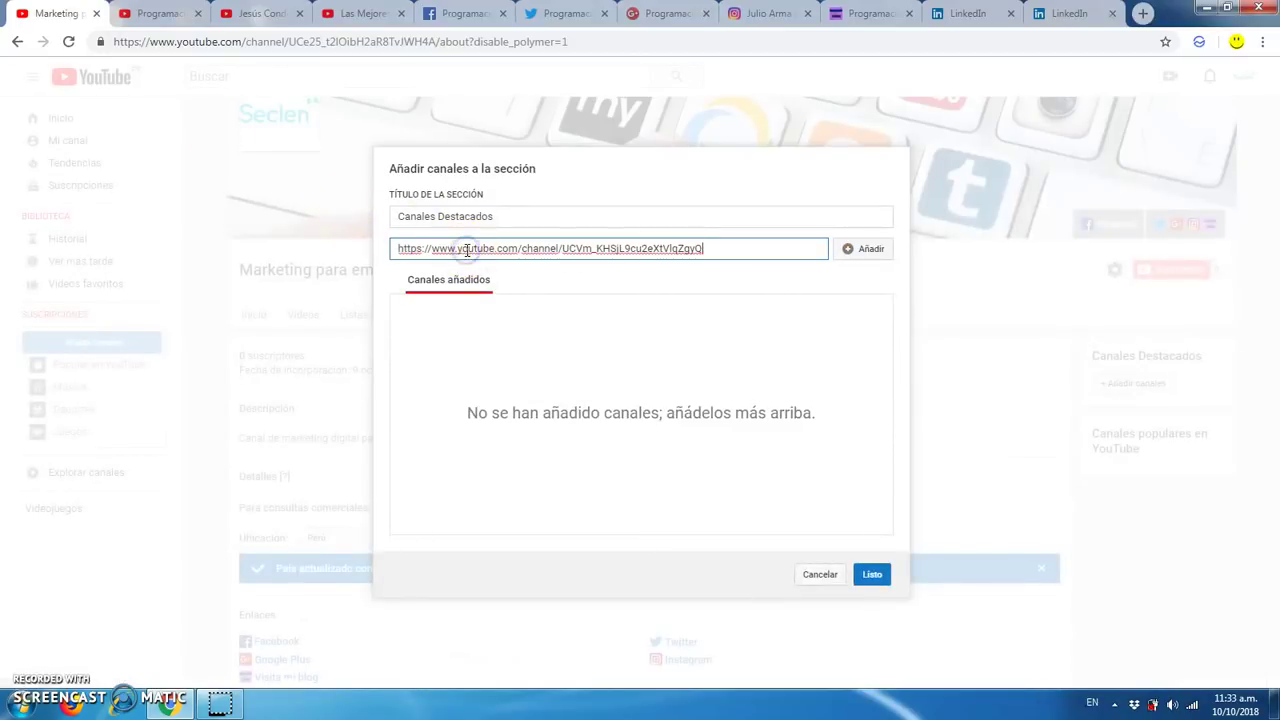
left_click(850, 249)
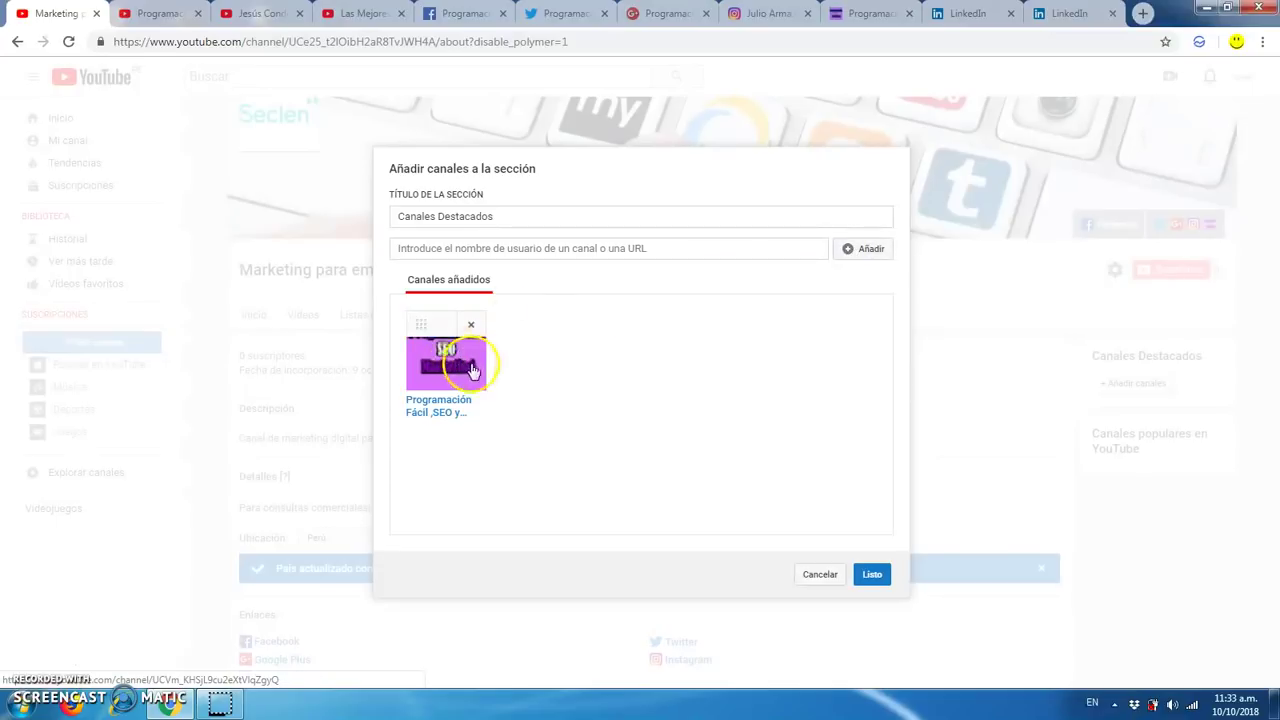
Add the videotutoriales.com channel to the featured section, using the URL copied from its open YouTube page
left_click(262, 13)
left_click(300, 41)
left_click(310, 41)
left_click_drag(320, 41, 76, 41)
key("ctrl+c")
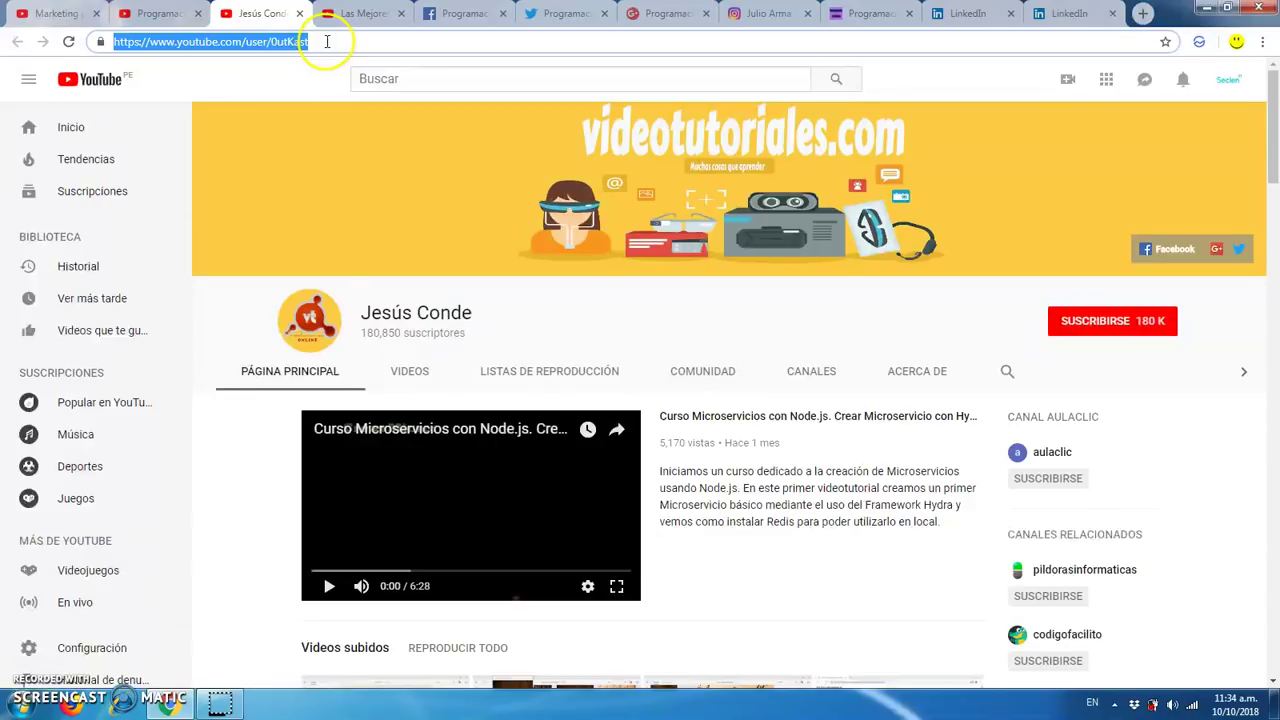
left_click(150, 13)
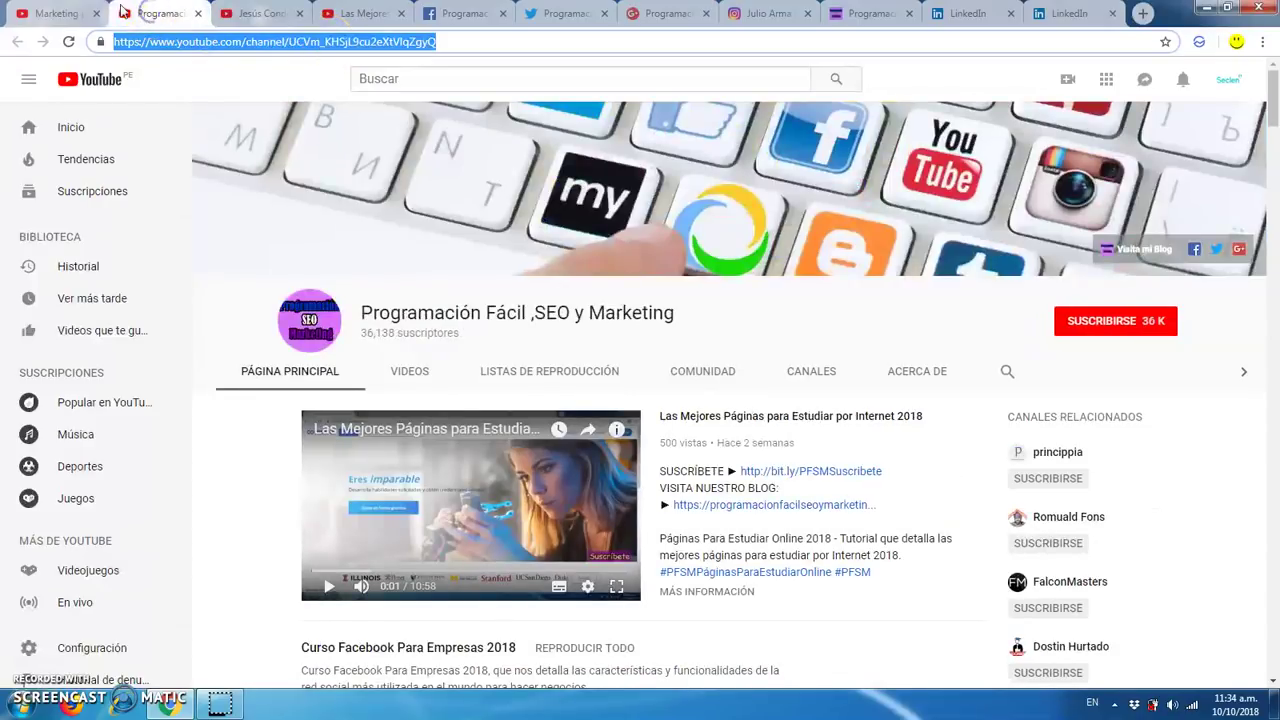
left_click(58, 13)
left_click(592, 248)
key("ctrl+v")
left_click(866, 250)
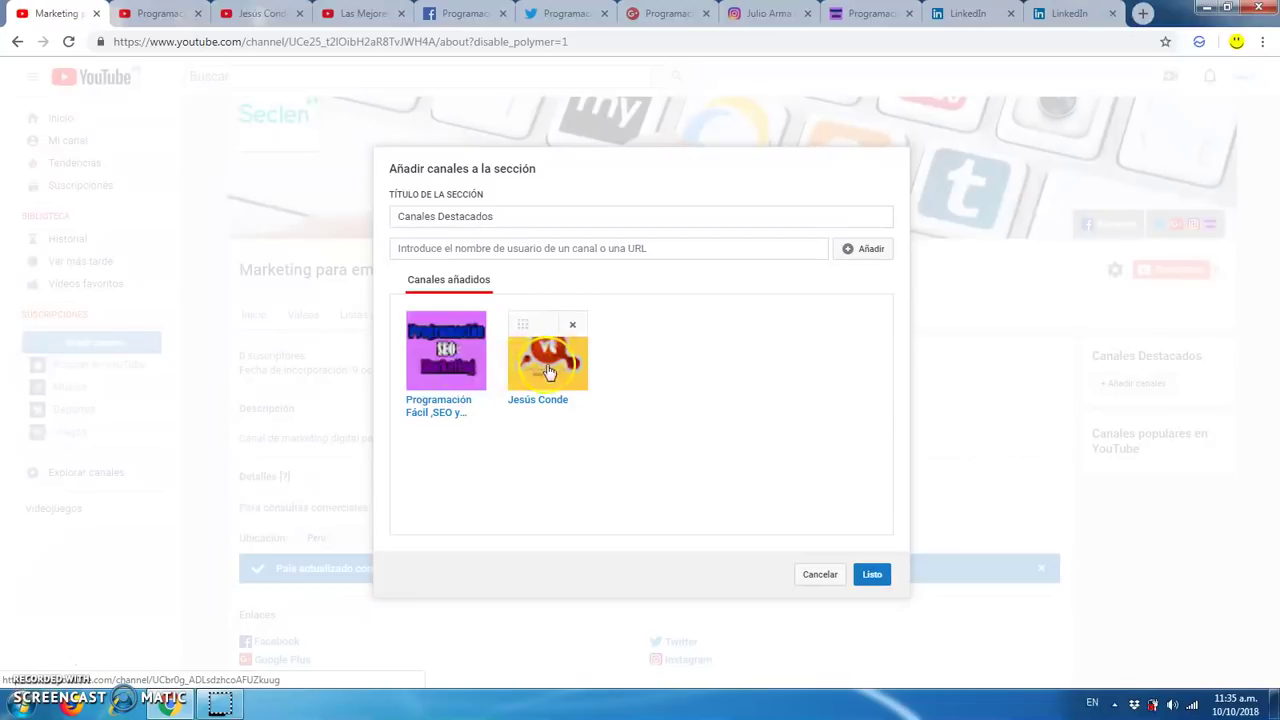
Retitle the featured channels section "Canales Amigos", save it and check it on the channel page
left_click_drag(501, 218, 441, 216)
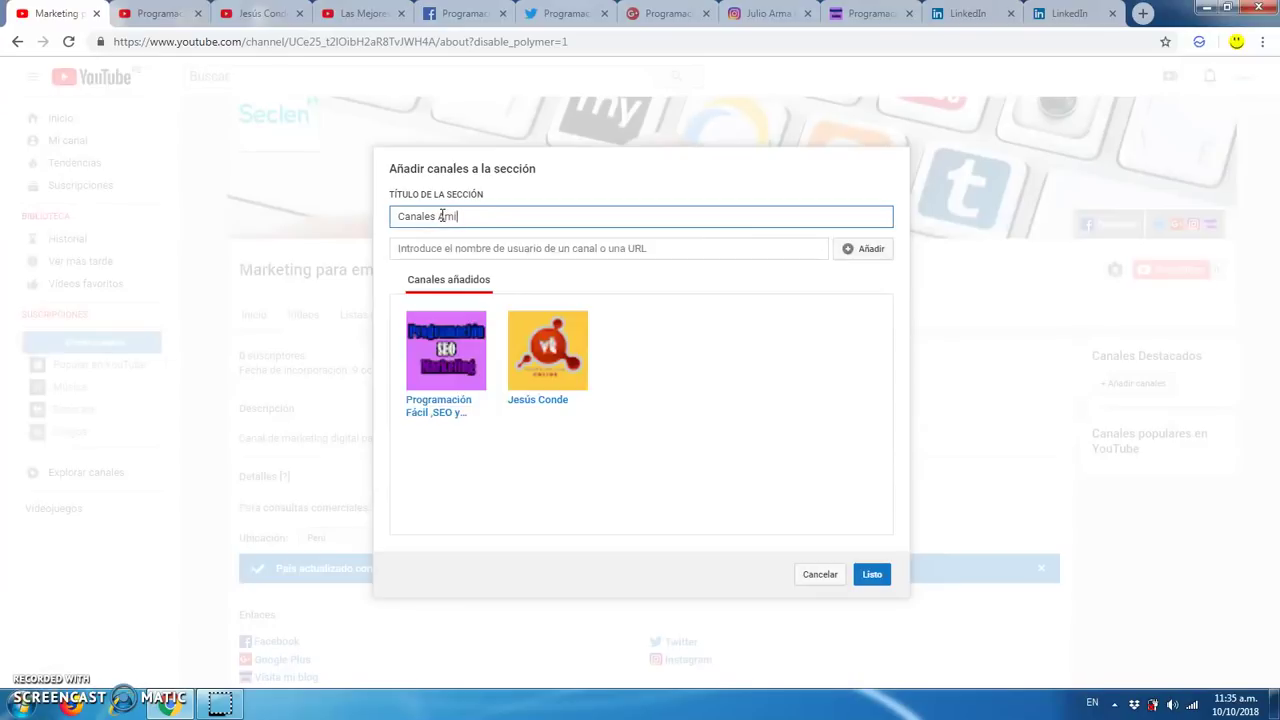
type("Amigos")
left_click(872, 574)
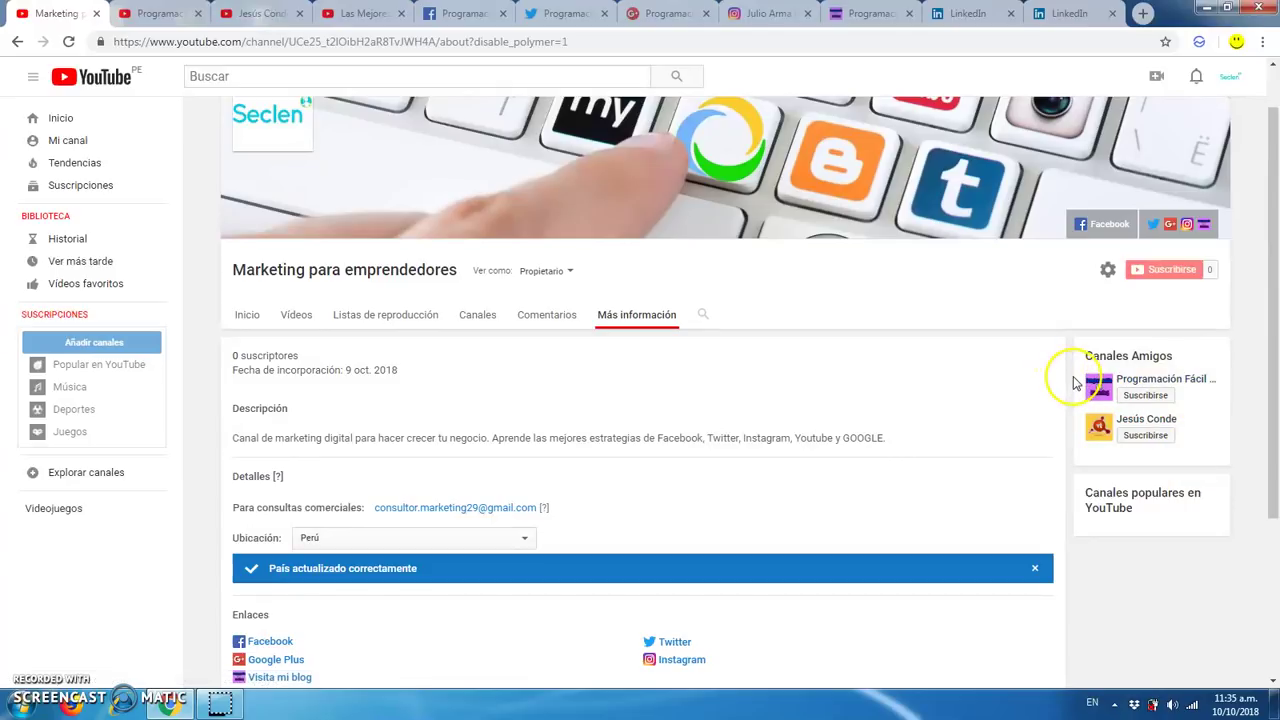
scroll(1073, 378, "down", 2)
scroll(1075, 395, "up", 2)
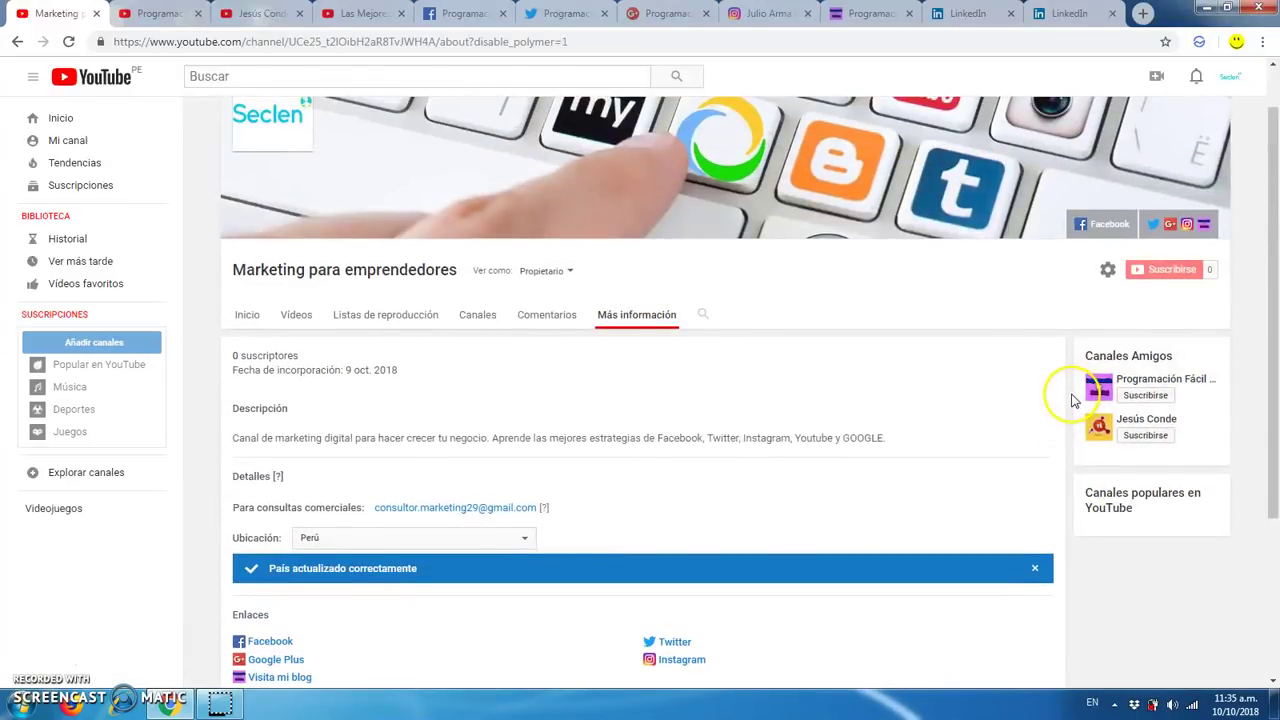
scroll(1073, 400, "up", 1)
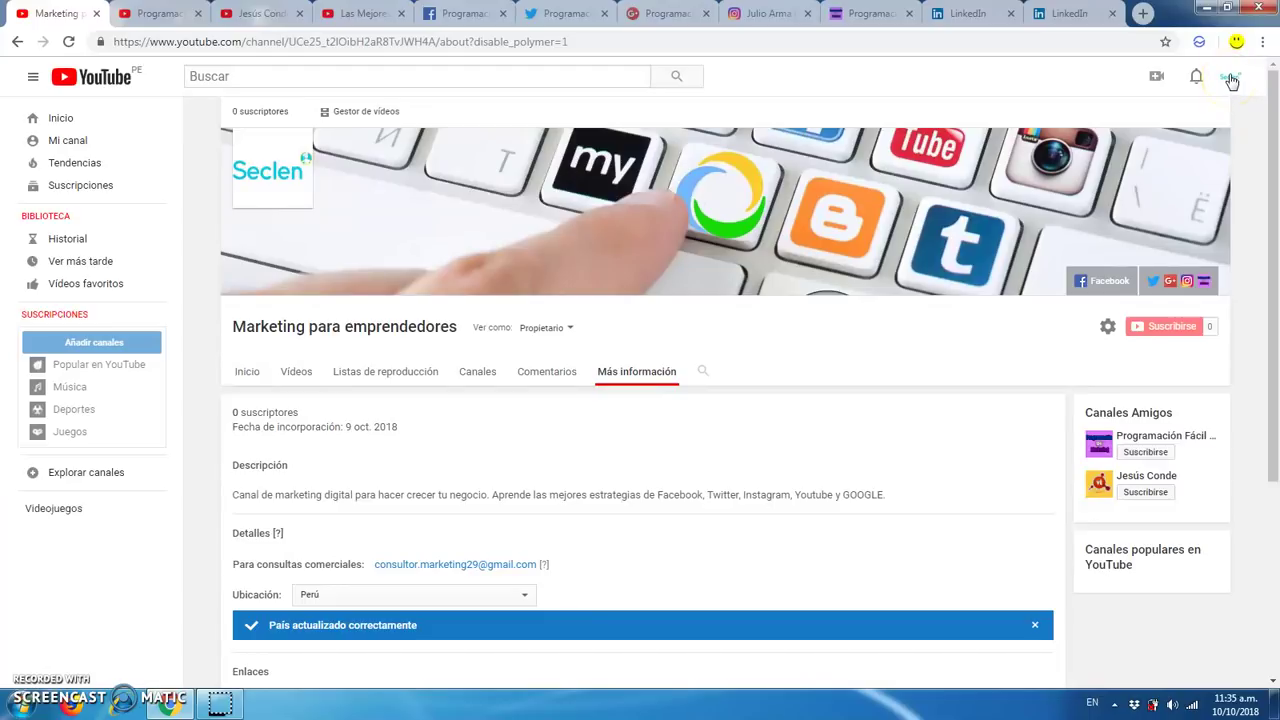
Go to Creator Studio and switch to its classic version, giving "Otro" as the reason in the feedback form
left_click(1231, 80)
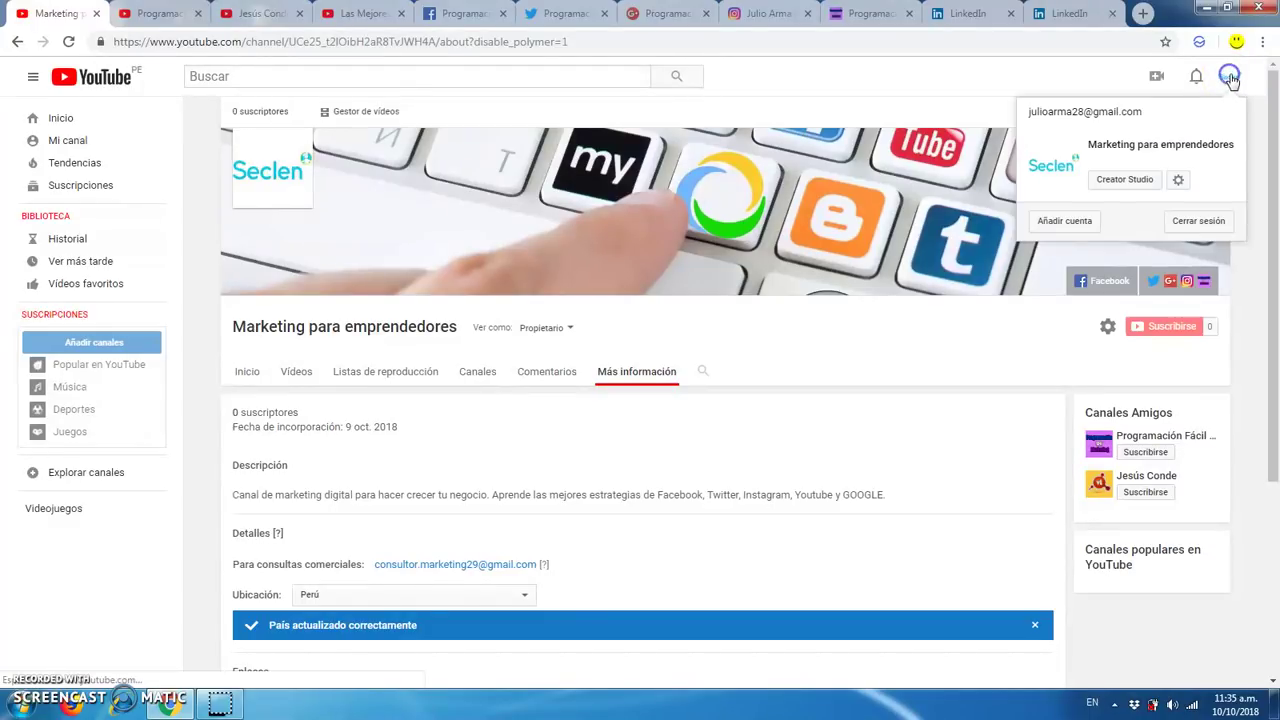
left_click(1127, 180)
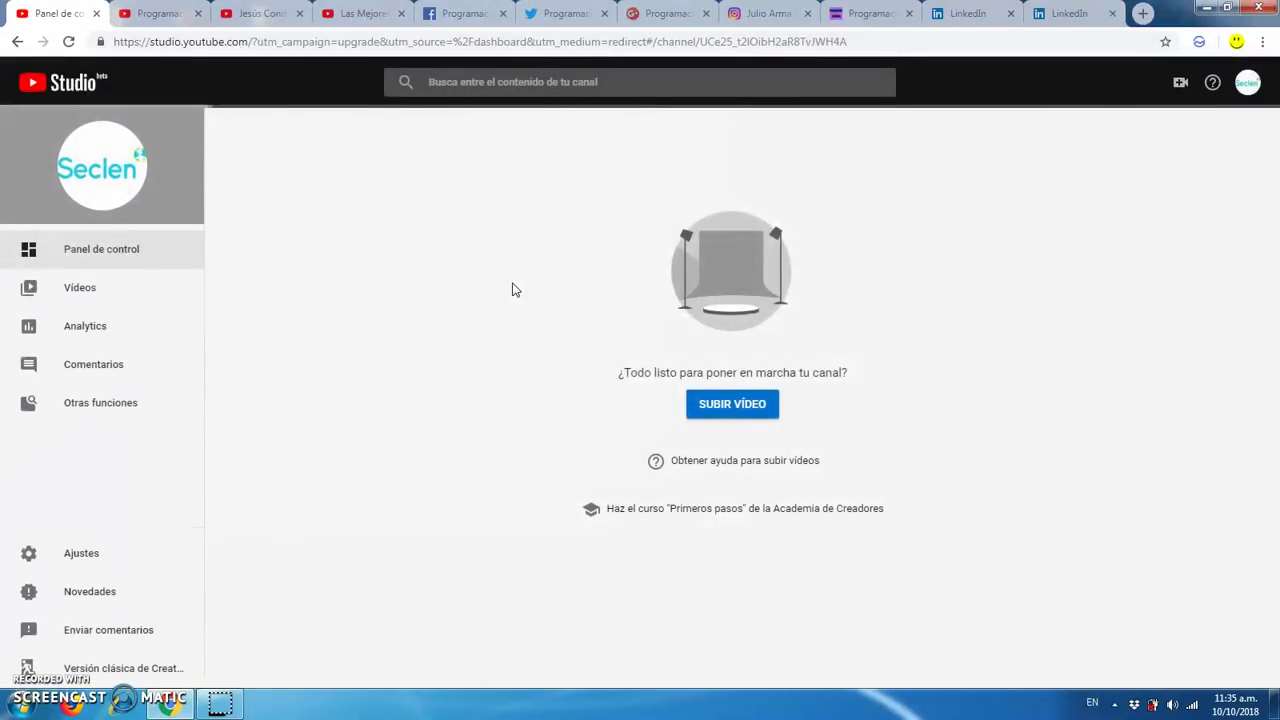
left_click(708, 402)
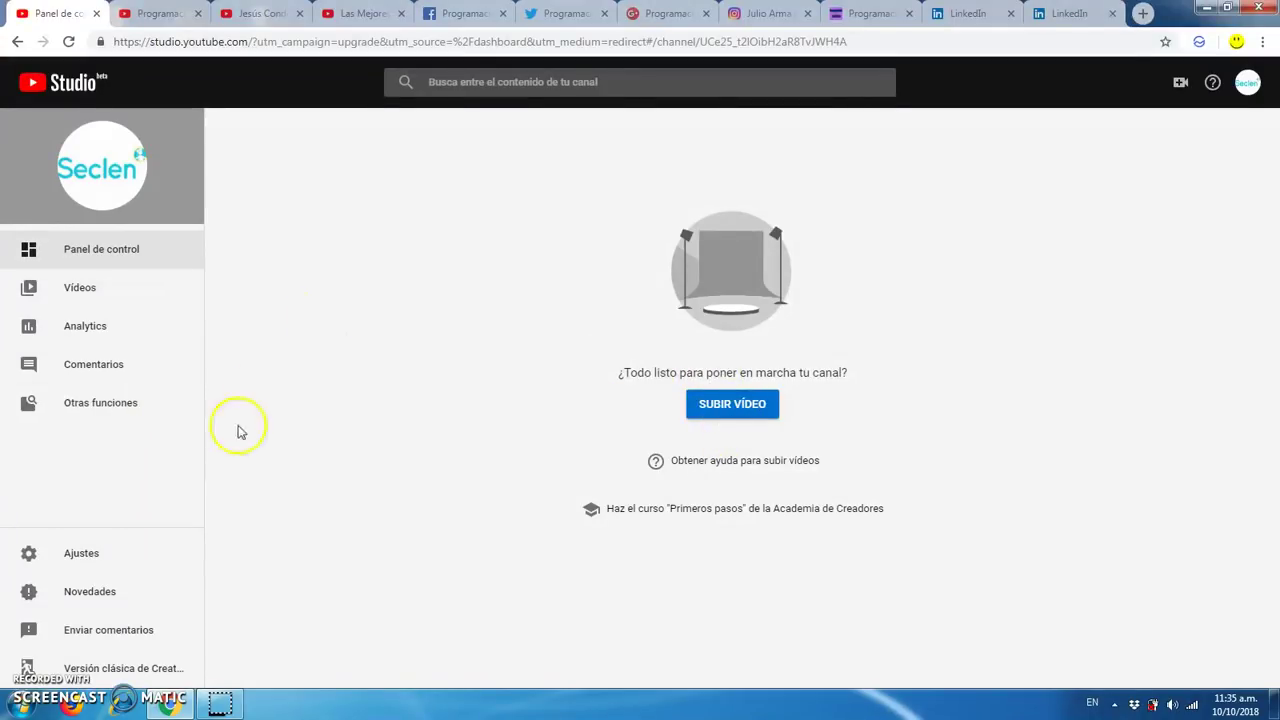
left_click(157, 672)
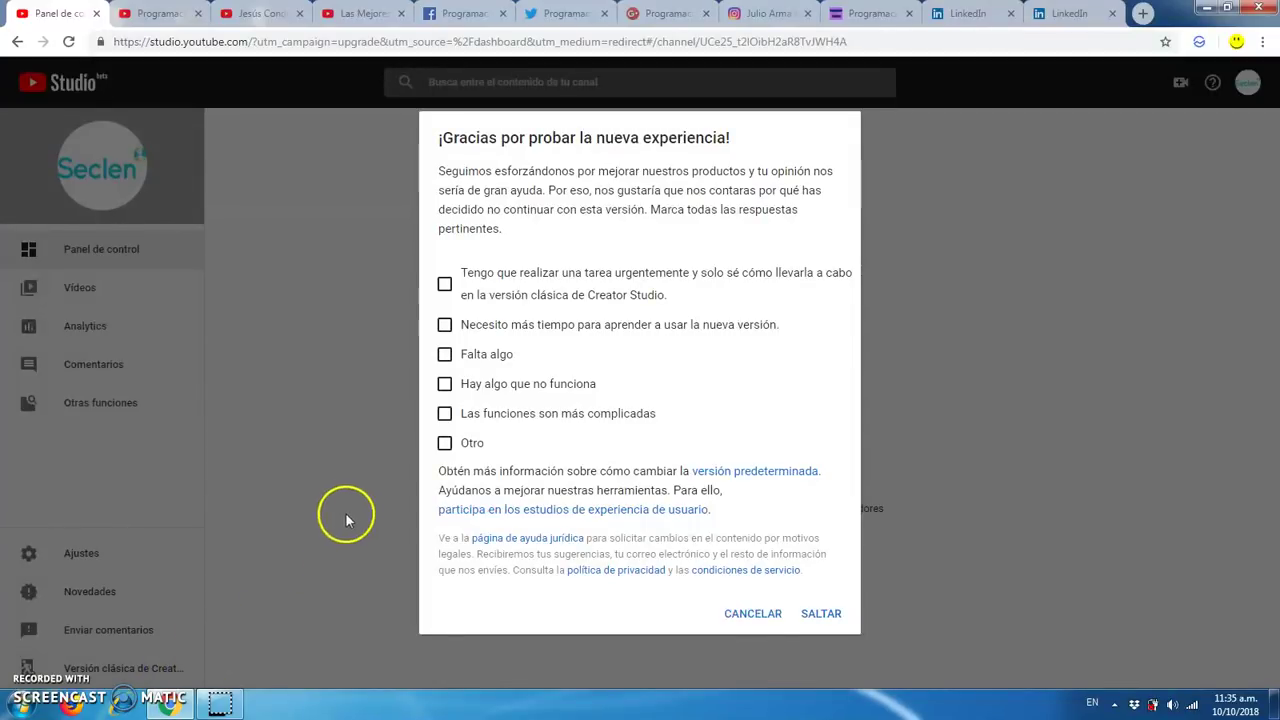
left_click(445, 445)
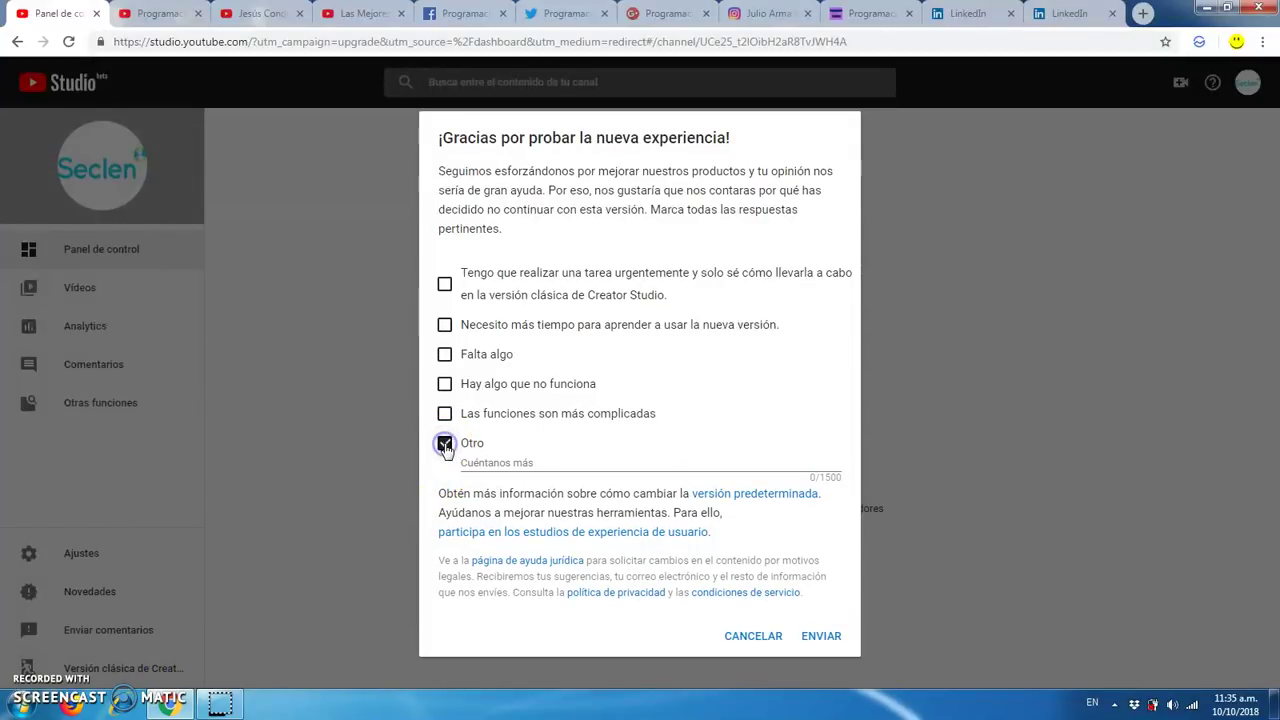
left_click(826, 638)
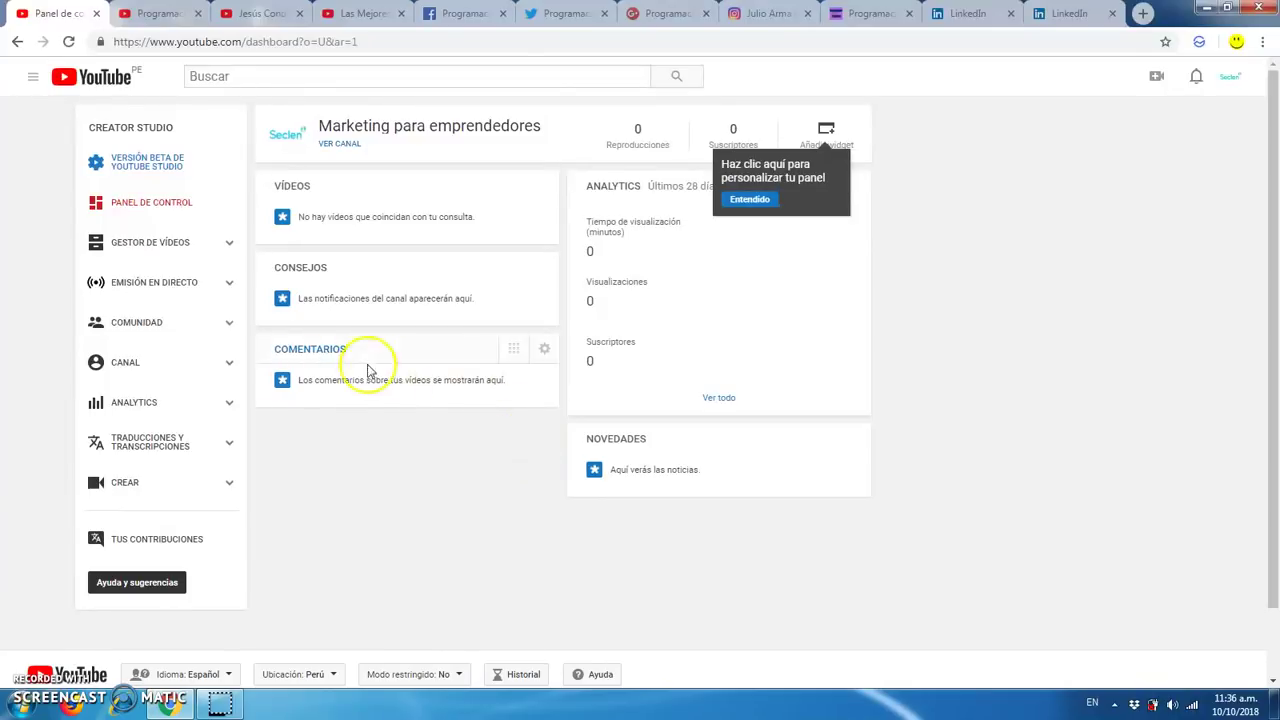
Open the channel's status and features page and try its phone verification form with Perú and text message delivery, returning without submitting it
left_click(181, 370)
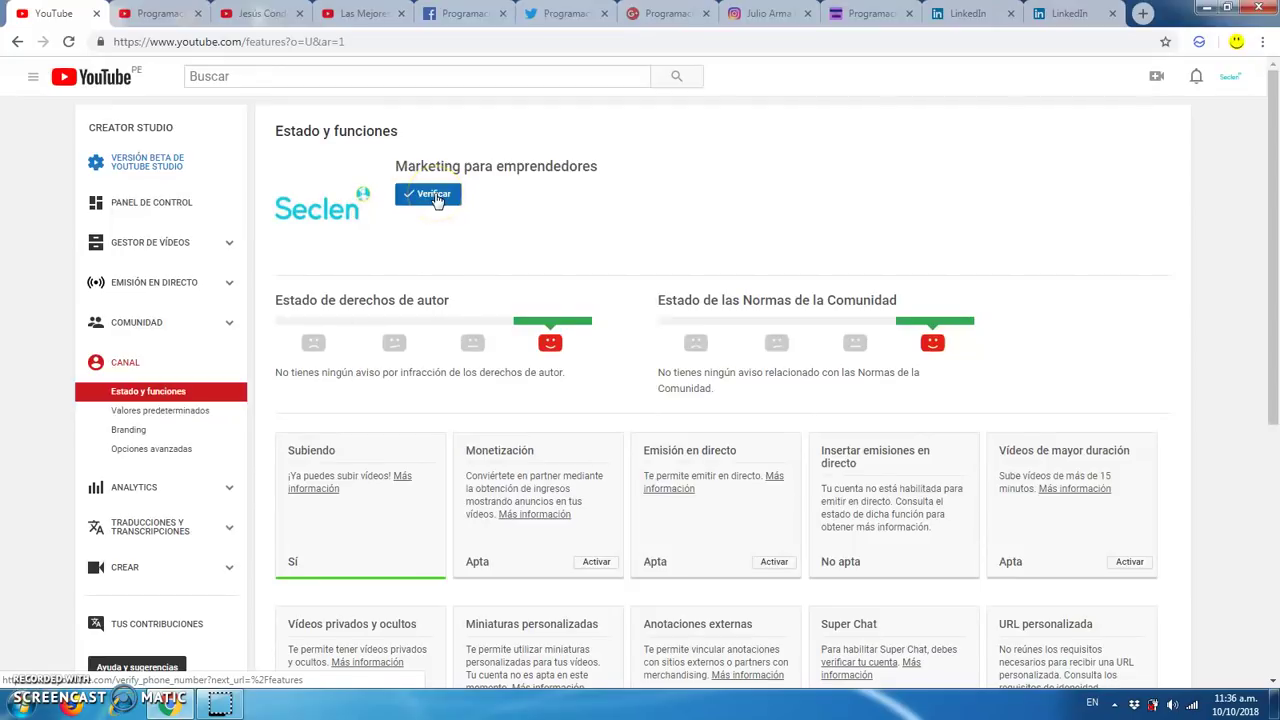
left_click(436, 197)
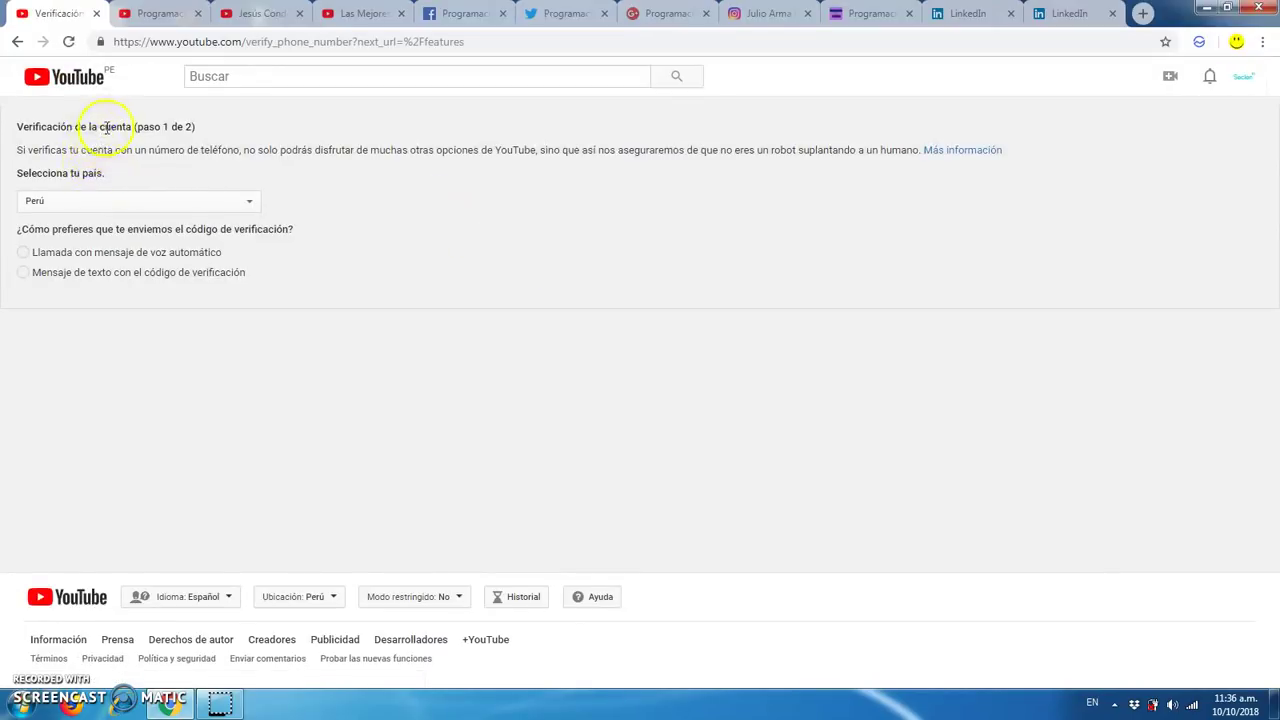
left_click(194, 205)
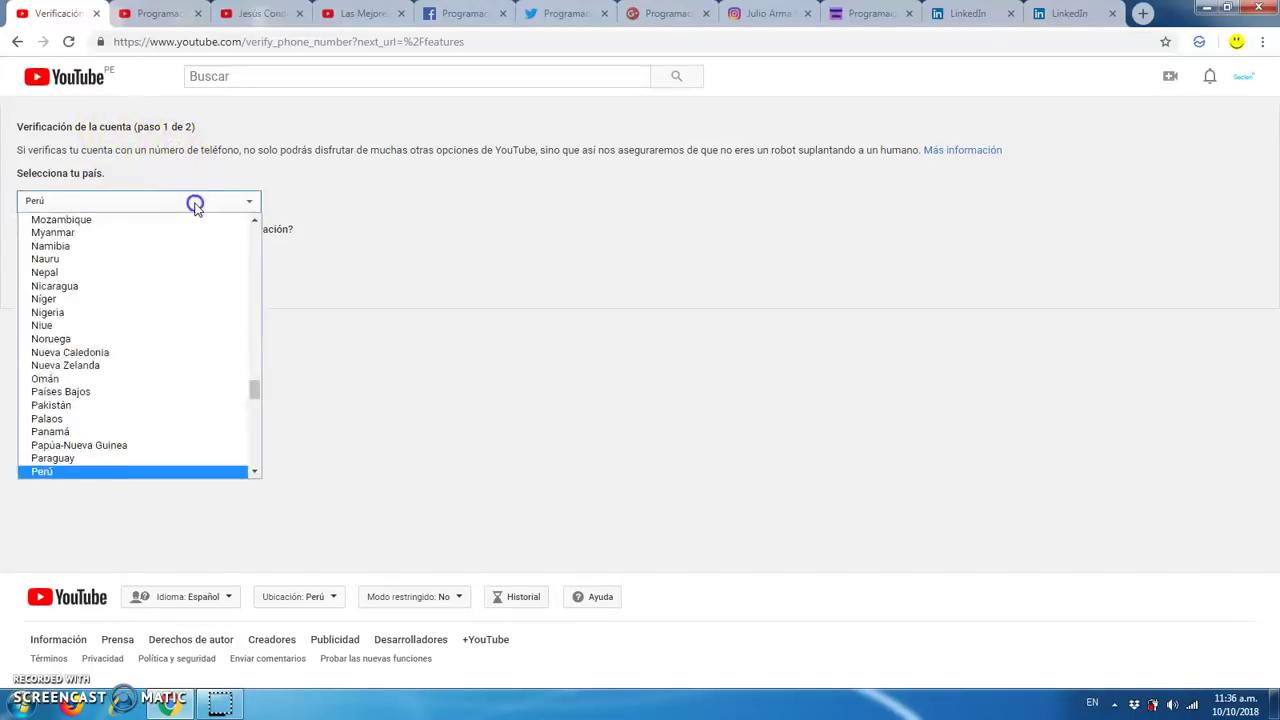
left_click(118, 472)
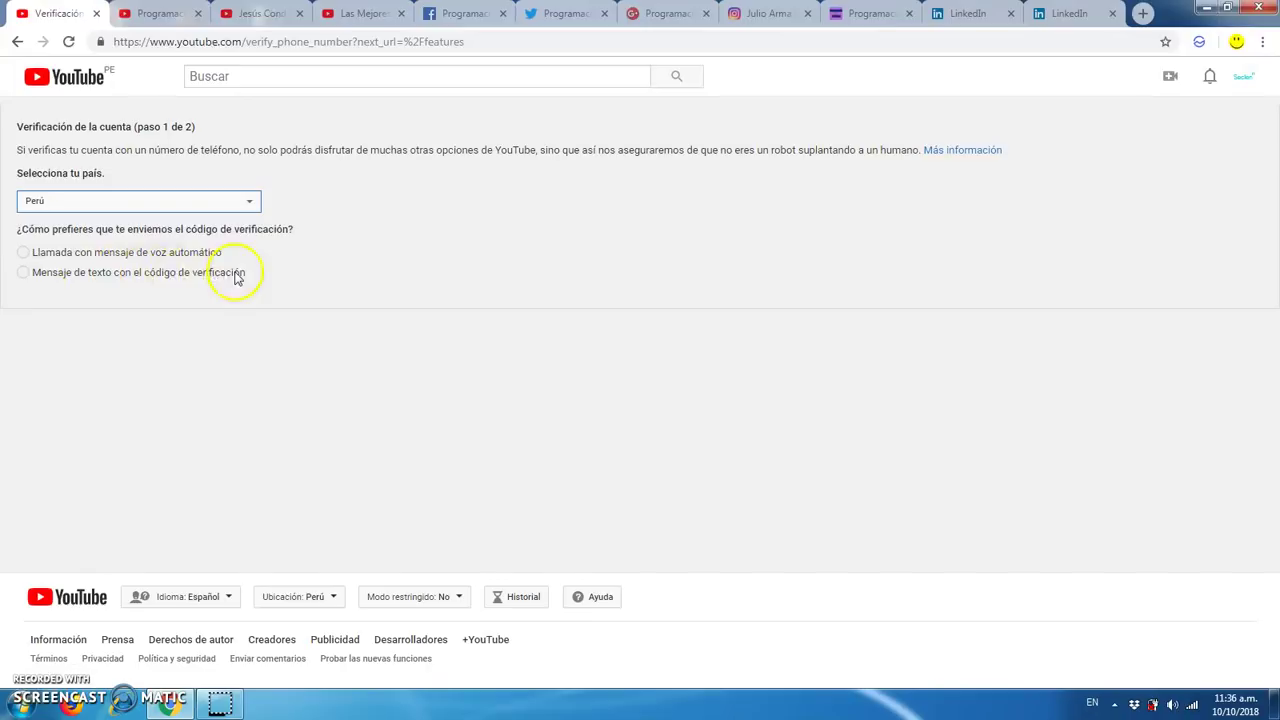
left_click(31, 280)
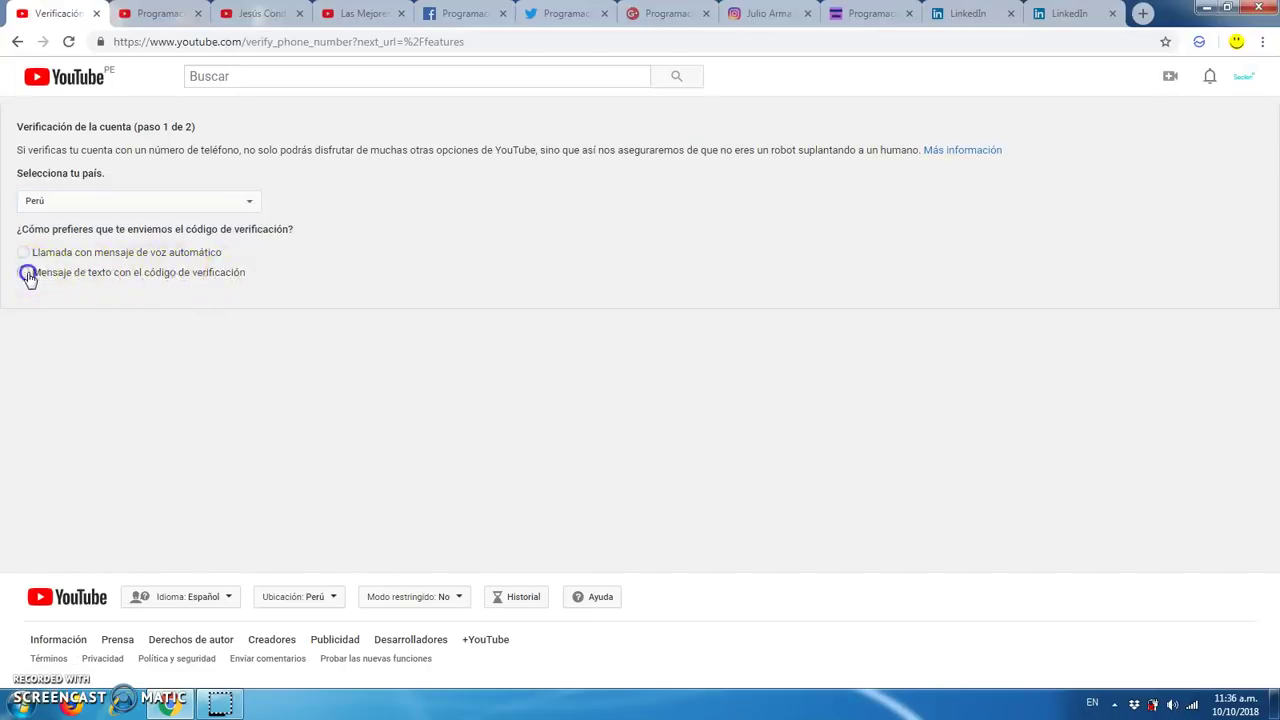
left_click(62, 369)
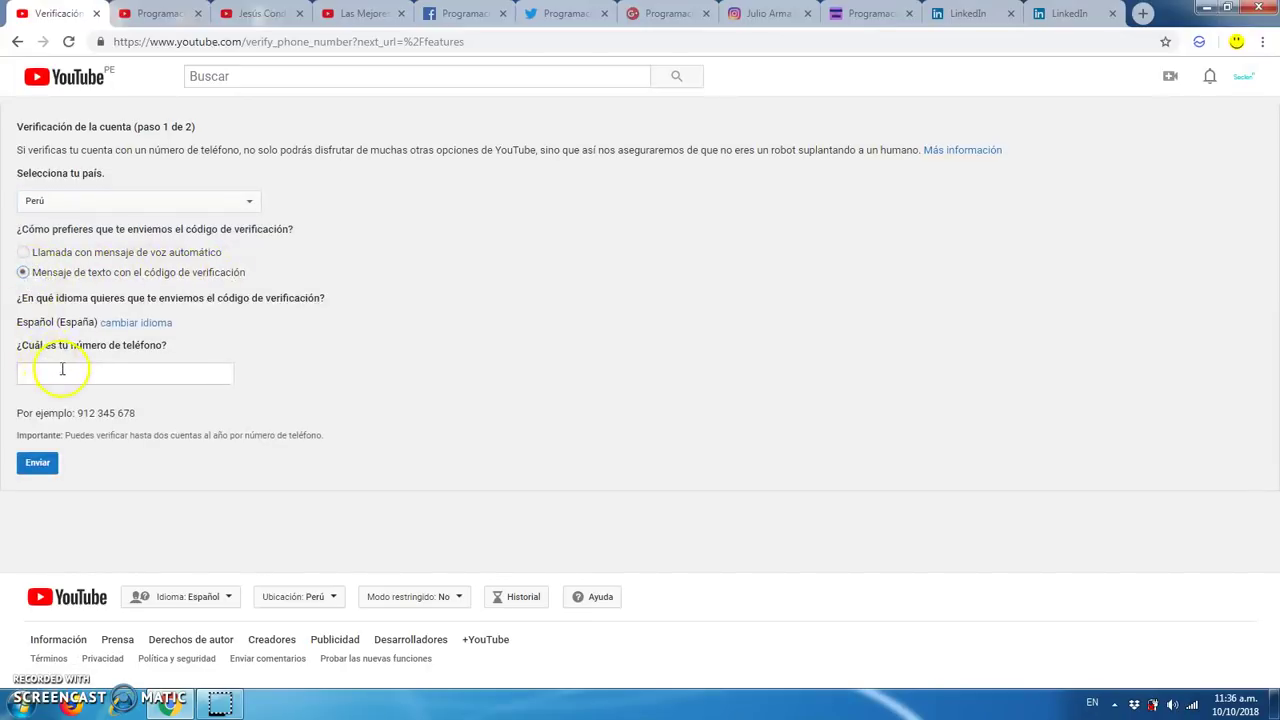
left_click(116, 376)
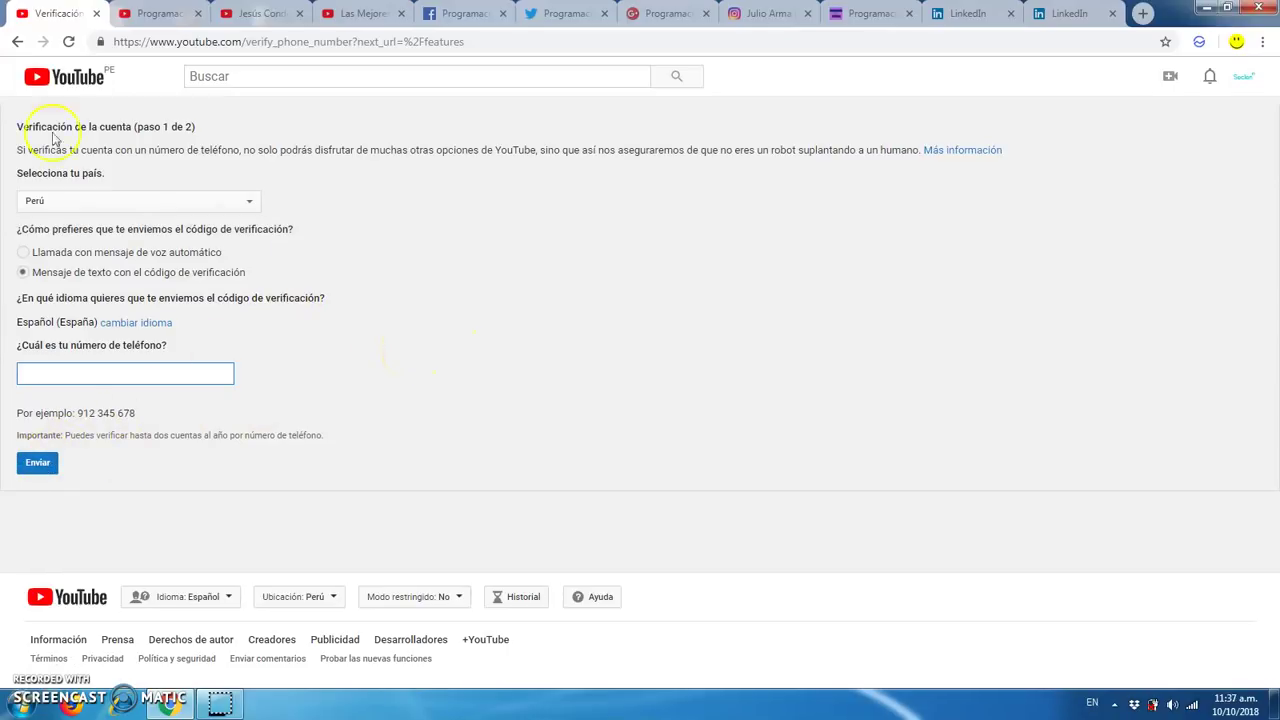
left_click(17, 41)
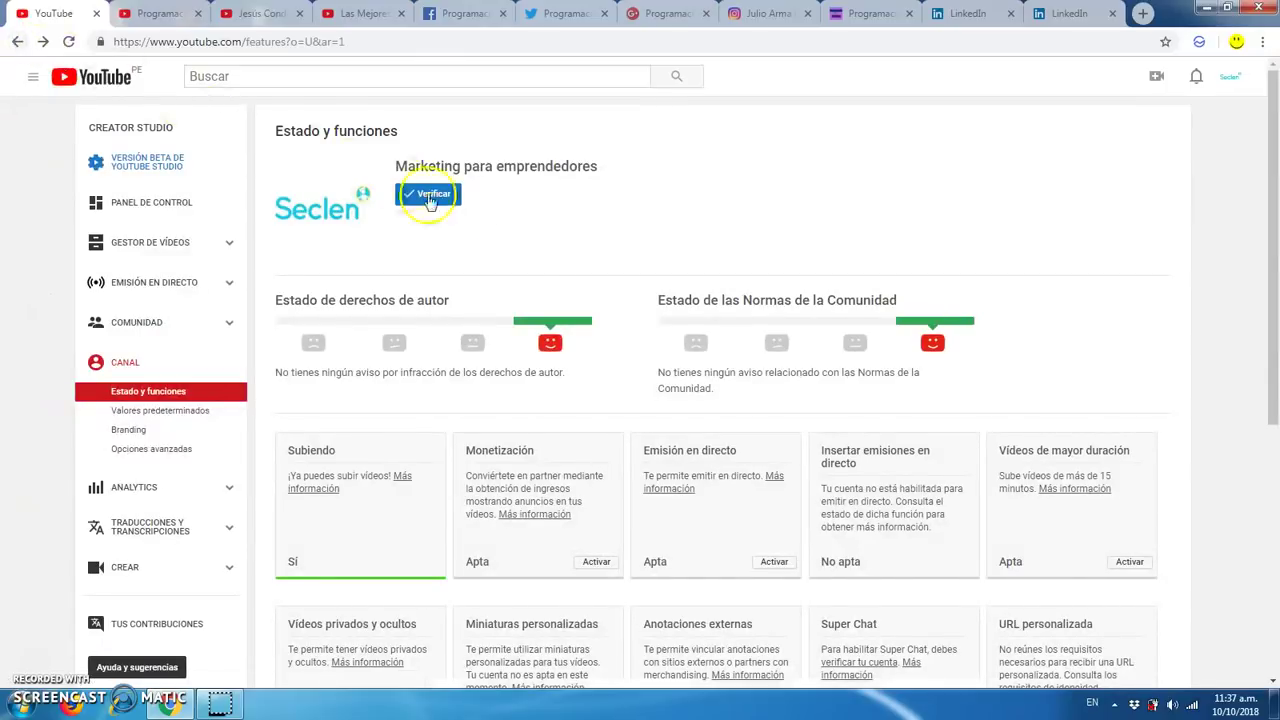
Examine the status and features page to see which channel functions are enabled, eligible or unavailable
scroll(593, 263, "down", 3)
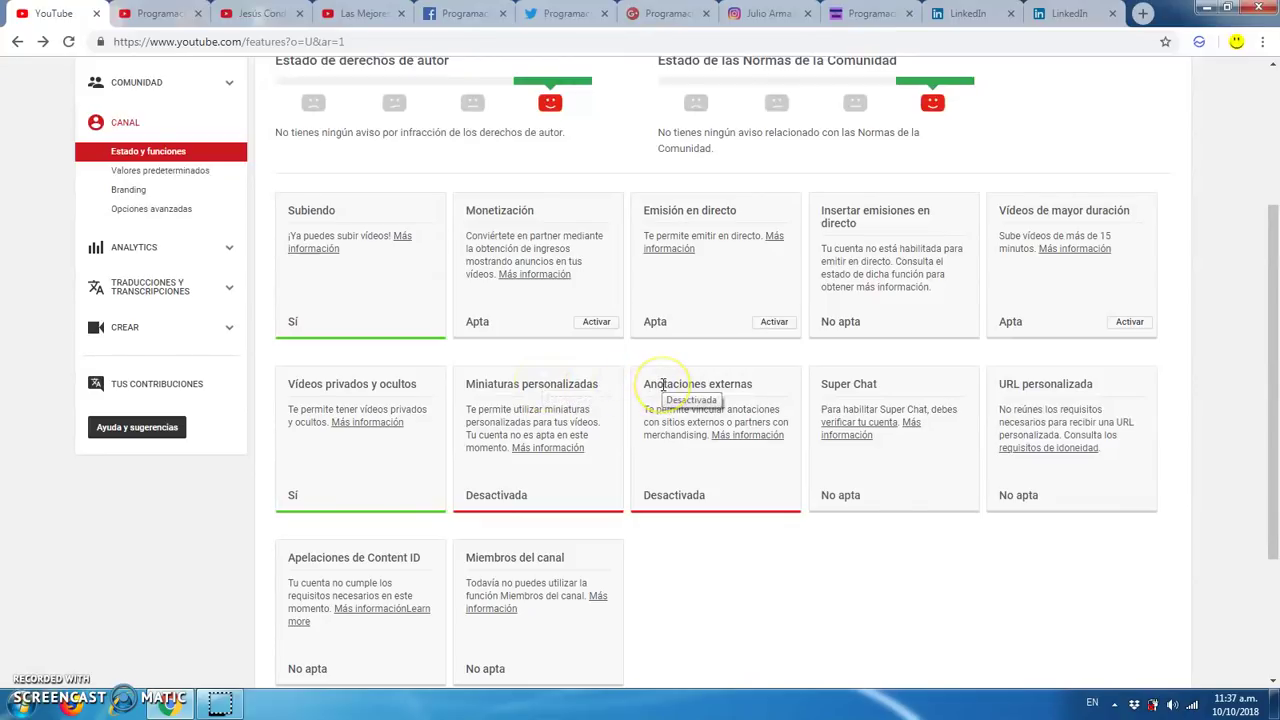
scroll(830, 395, "up", 1)
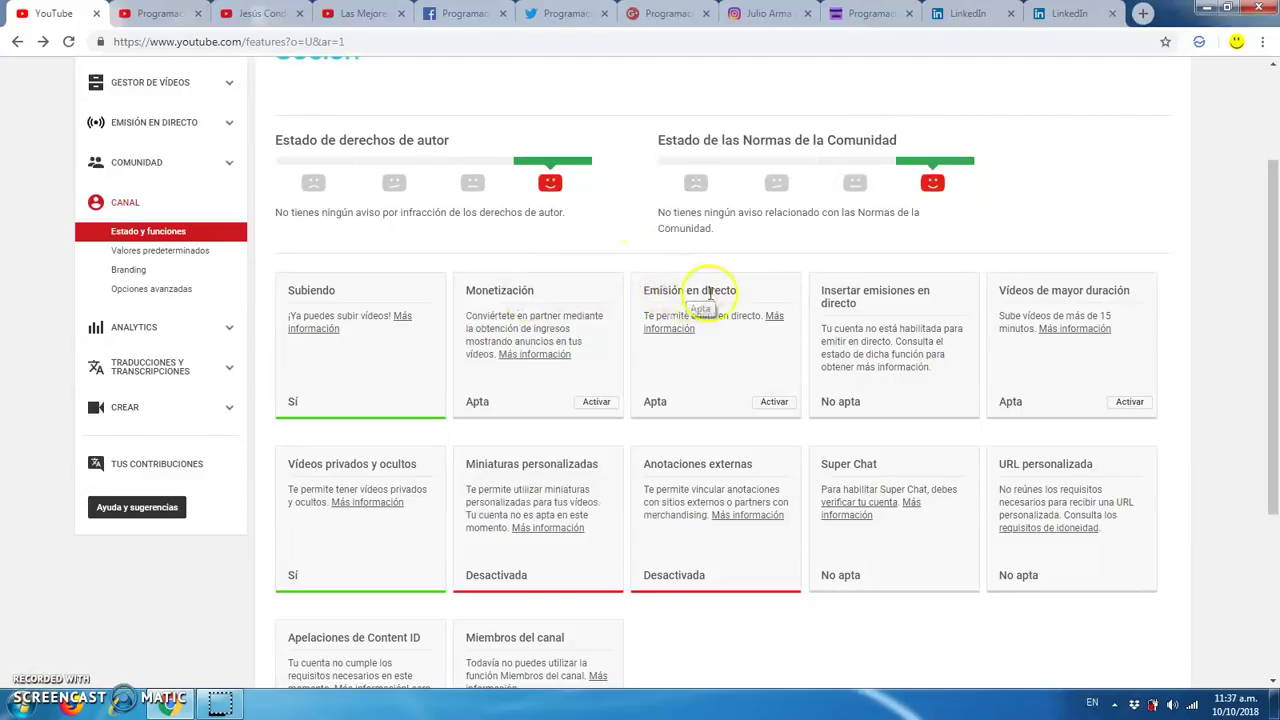
scroll(812, 268, "down", 1)
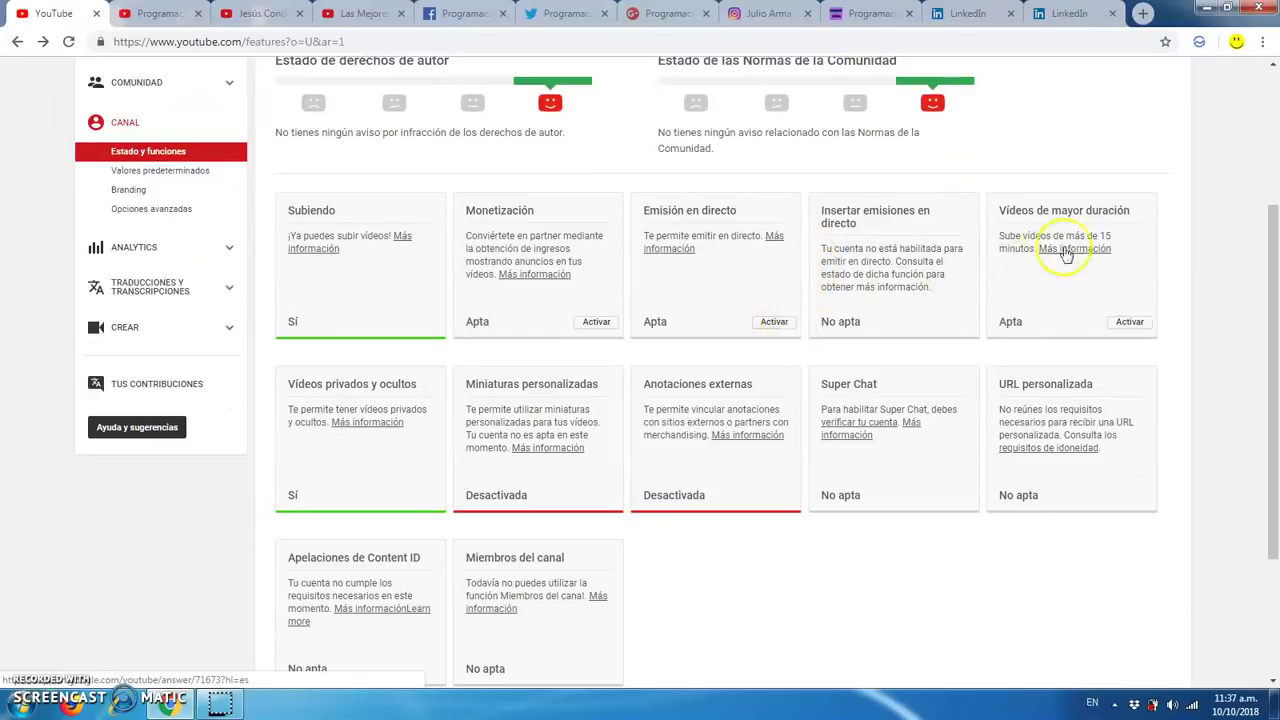
scroll(1010, 380, "down", 1)
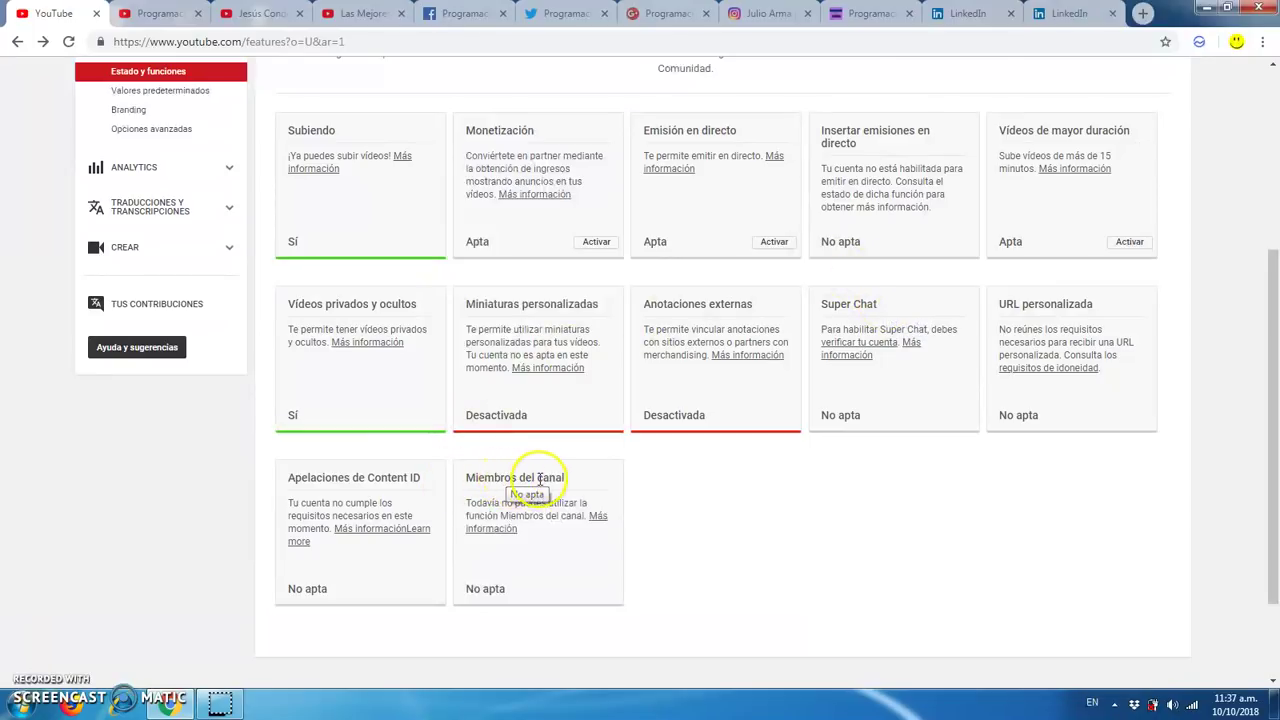
scroll(677, 491, "down", 1)
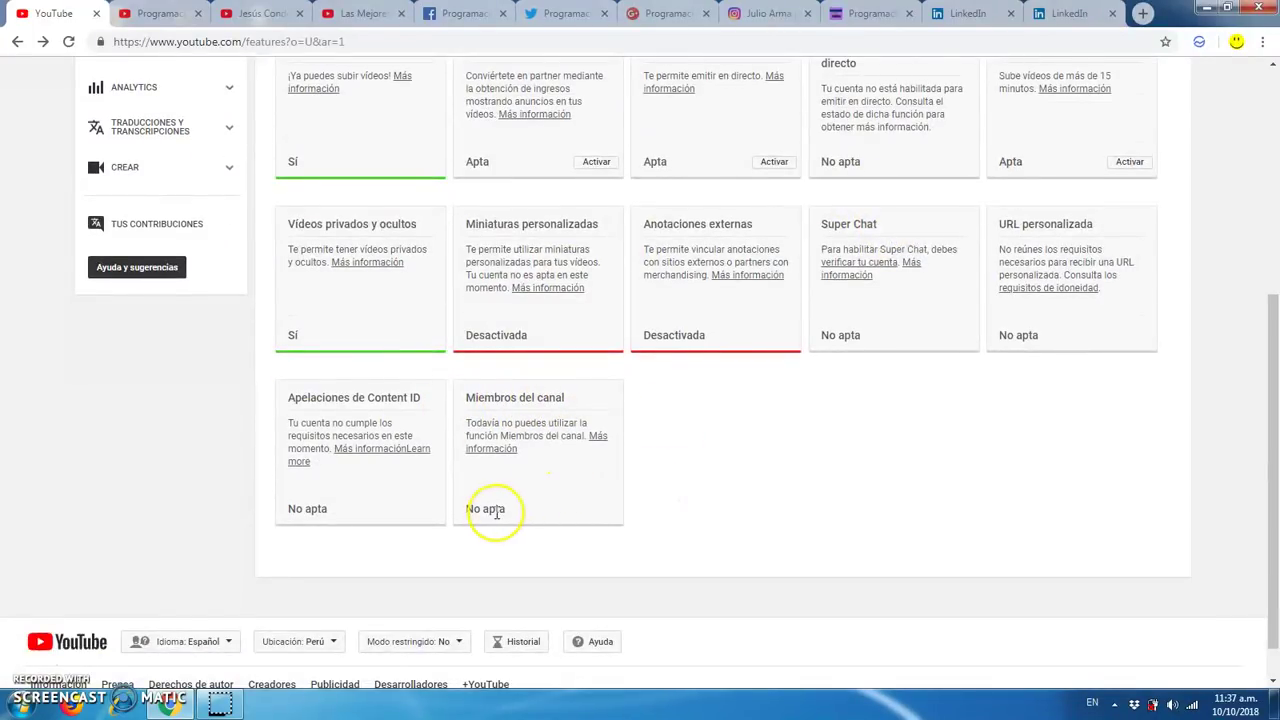
scroll(708, 470, "up", 3)
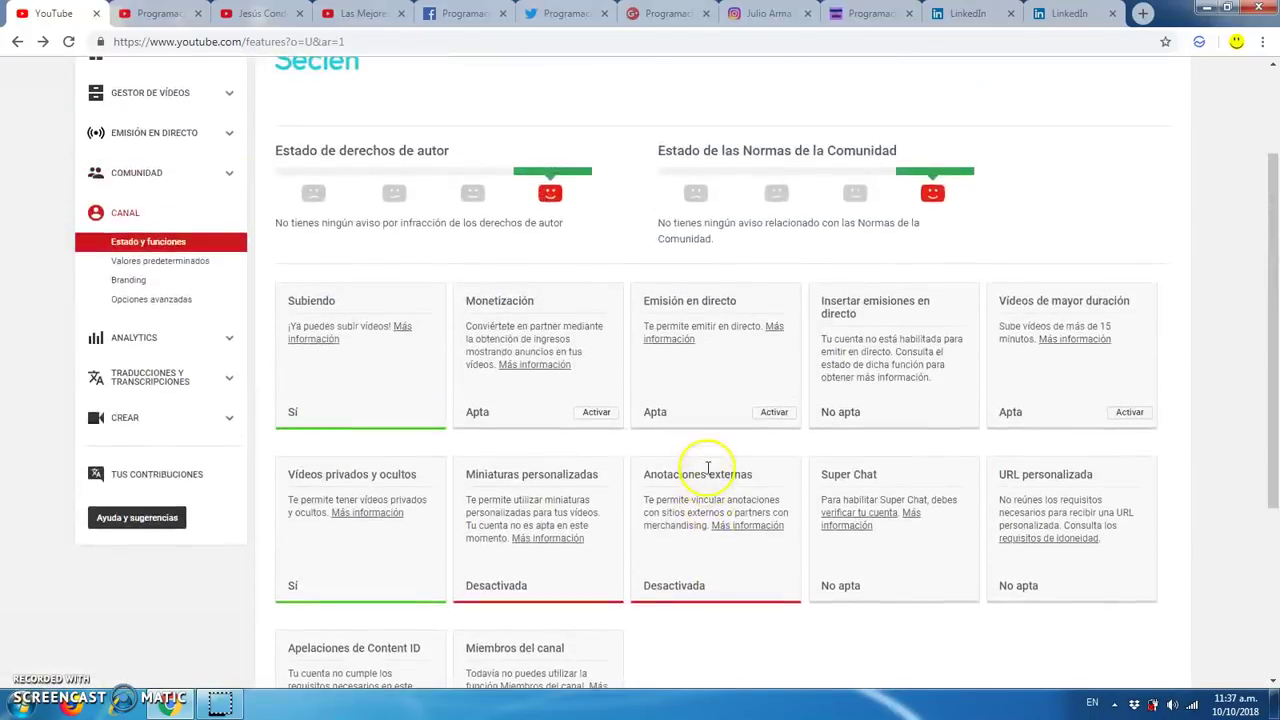
scroll(708, 470, "up", 2)
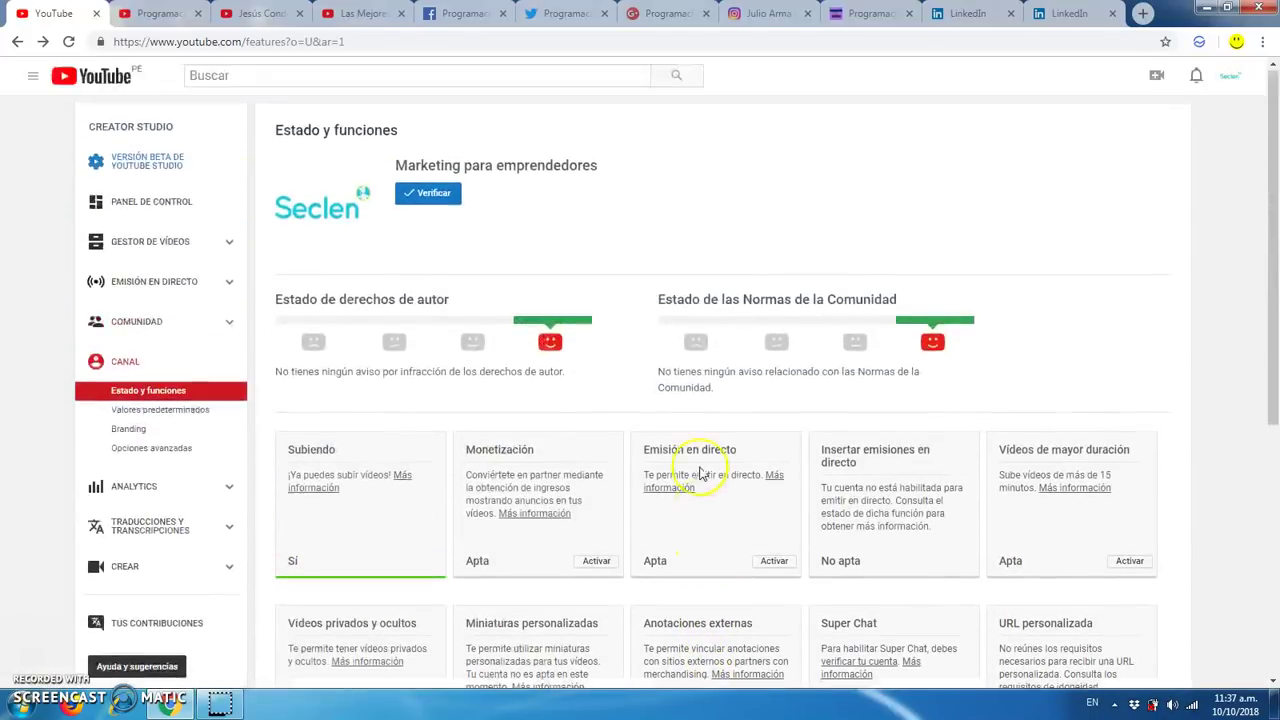
Open the channel's advanced options and choose Perú as the country
left_click(165, 452)
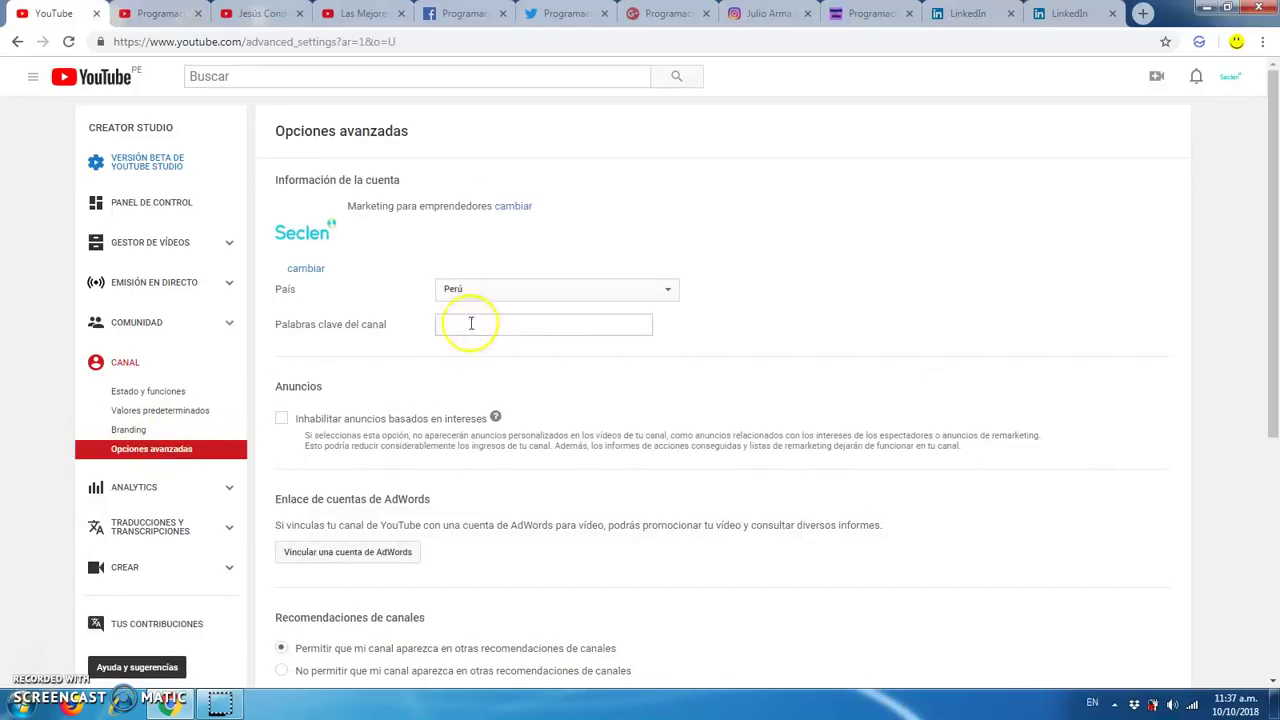
left_click(488, 288)
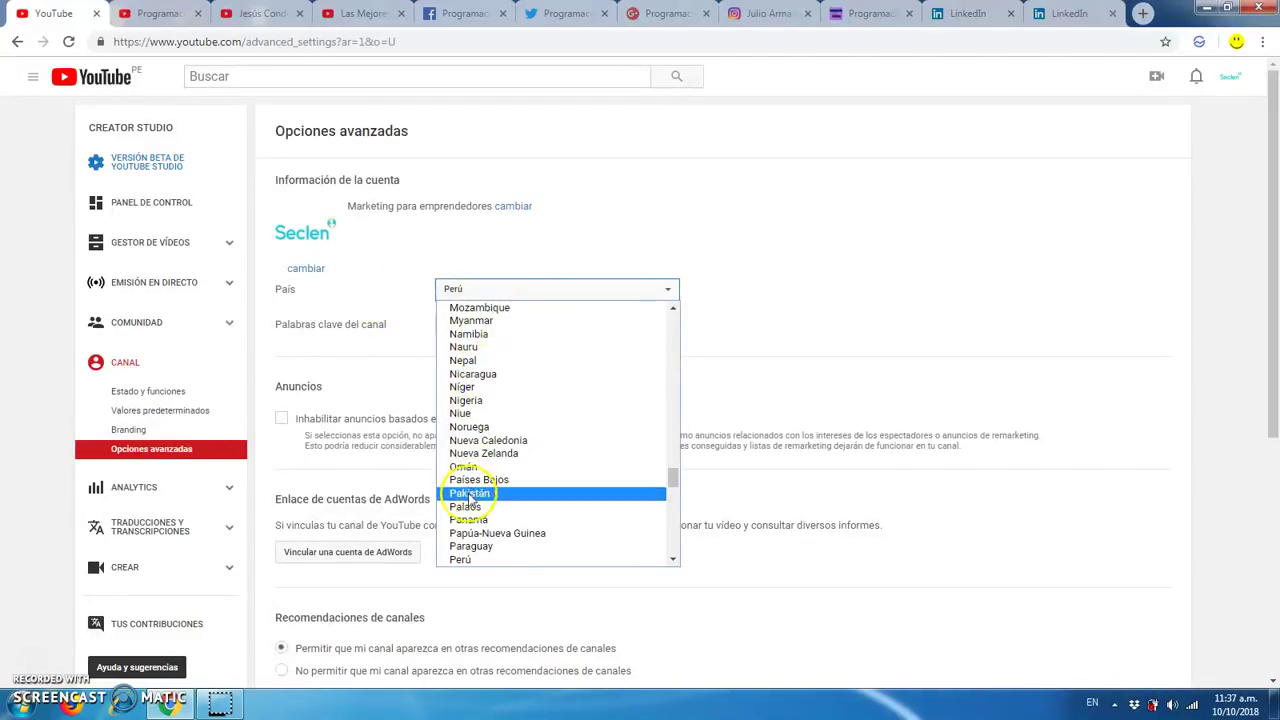
left_click(470, 558)
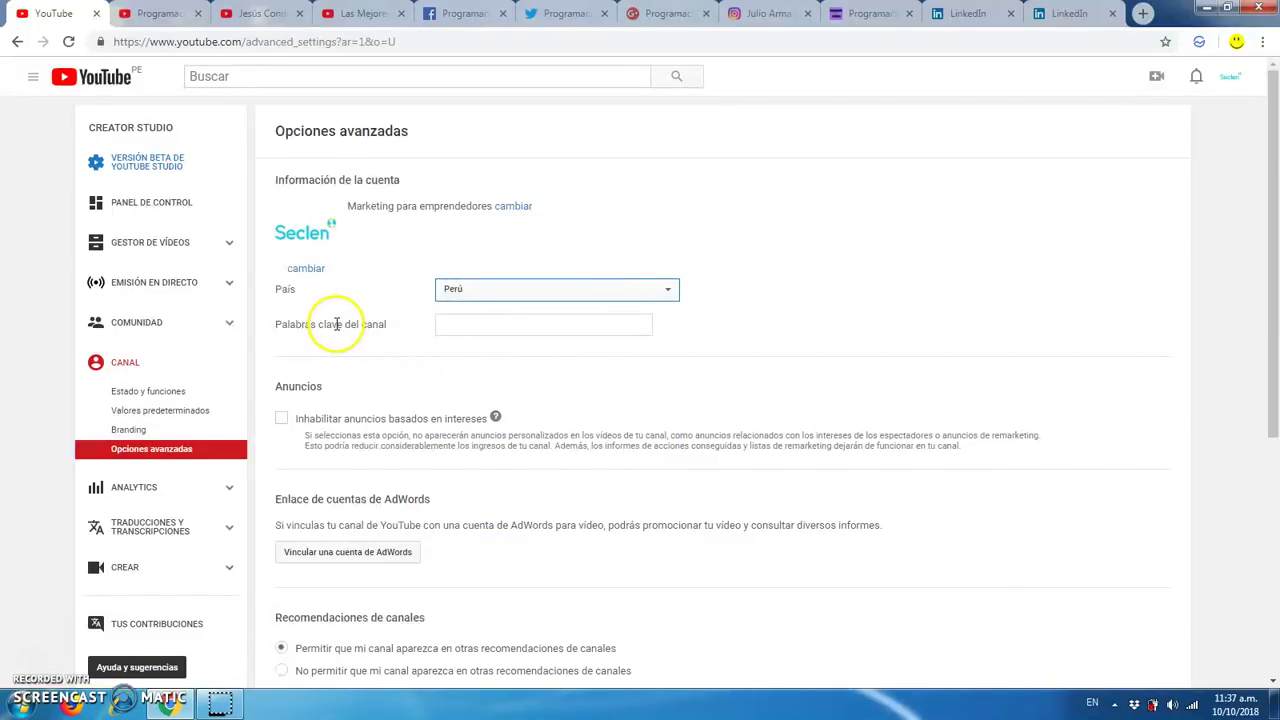
Fill the channel keywords with "marketing digital, Facebook, SEO, SEM, Youtube, Twitter, Instagram, Redes Sociales" and save the advanced options
left_click(461, 323)
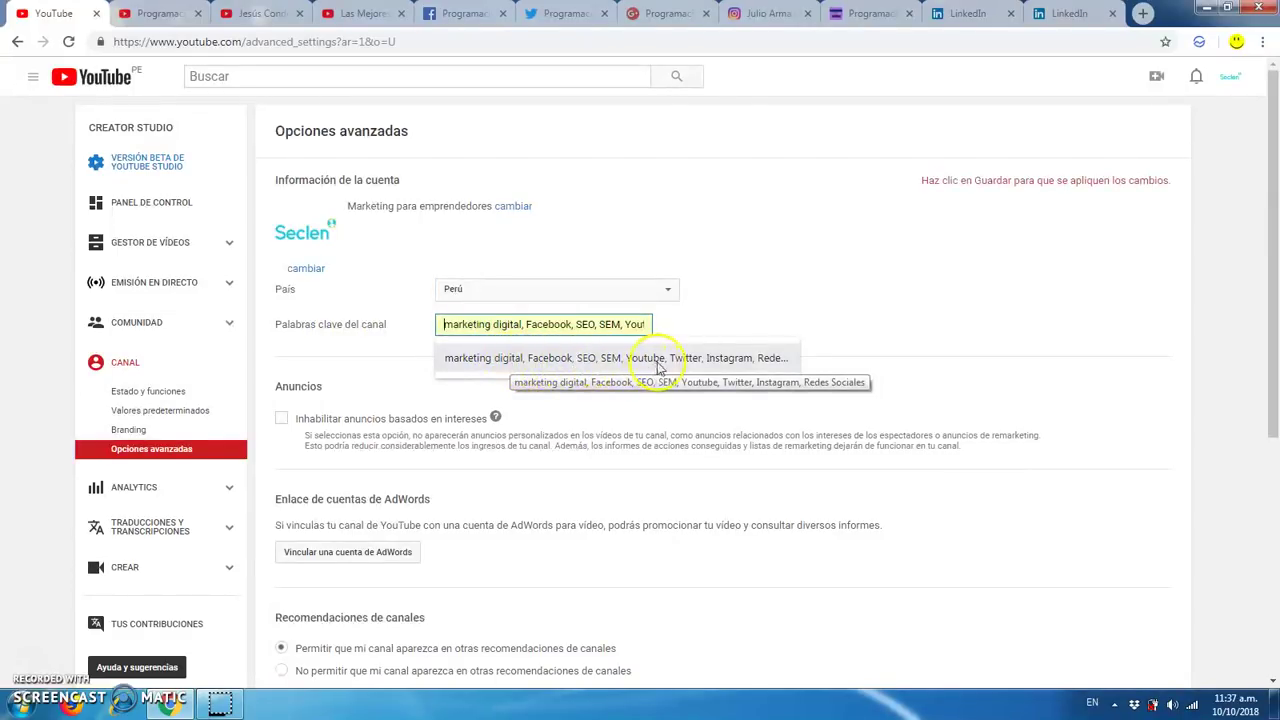
left_click(726, 358)
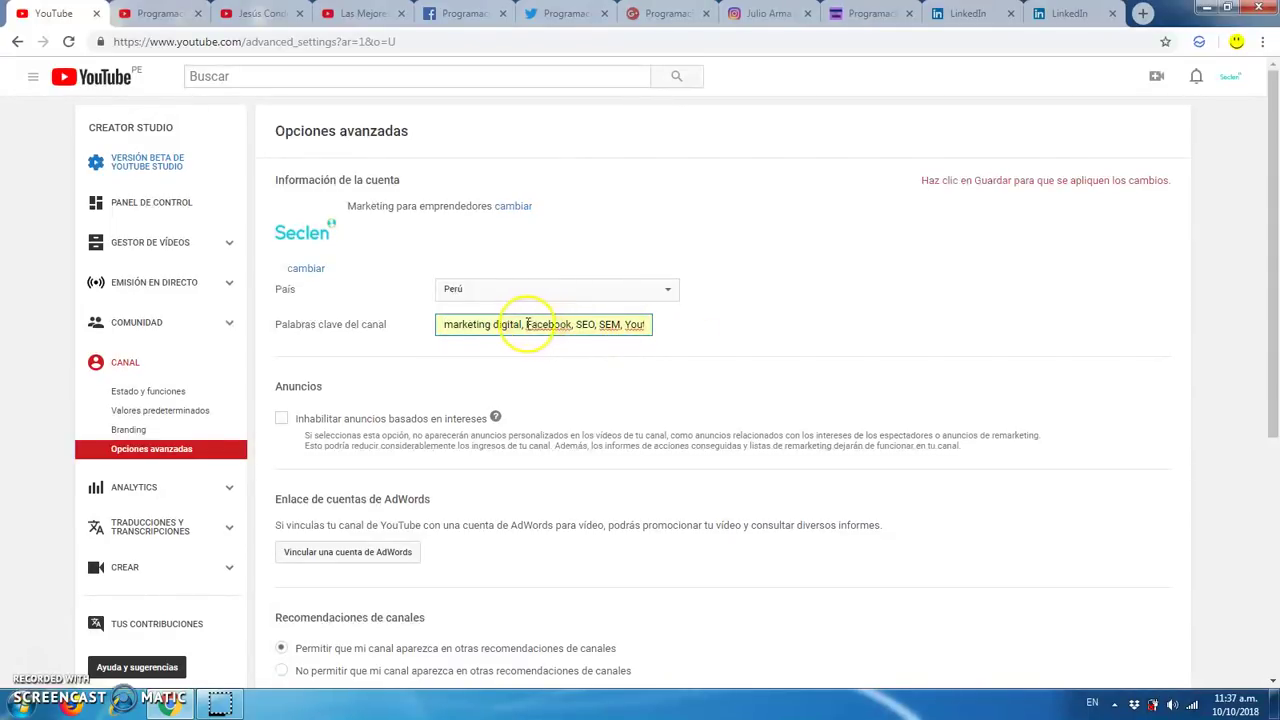
scroll(574, 364, "down", 3)
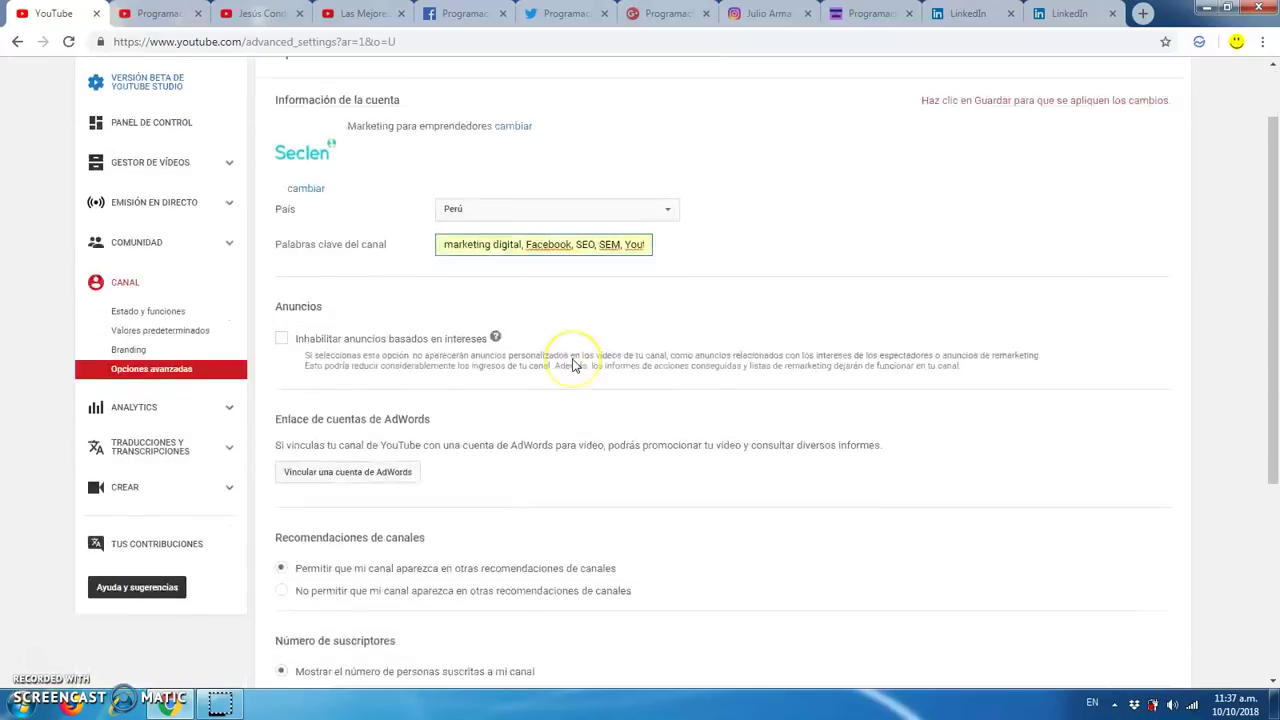
scroll(574, 364, "up", 3)
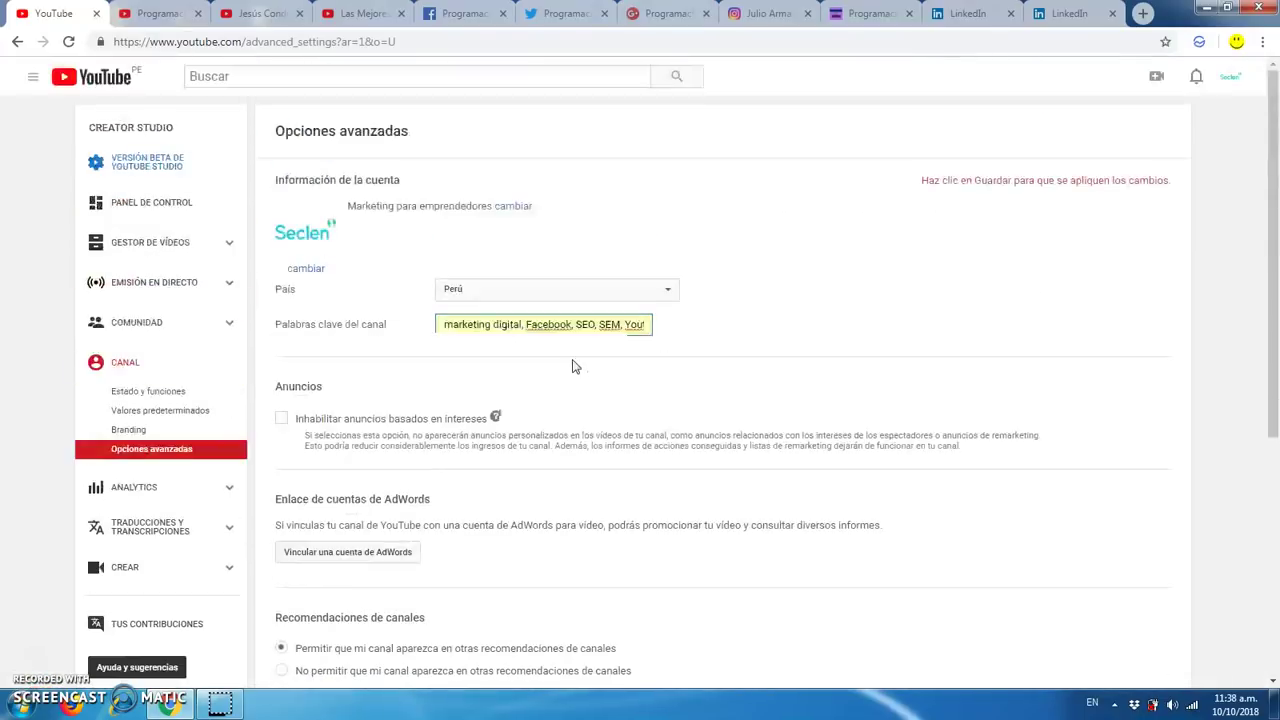
scroll(572, 362, "down", 2)
scroll(572, 362, "up", 2)
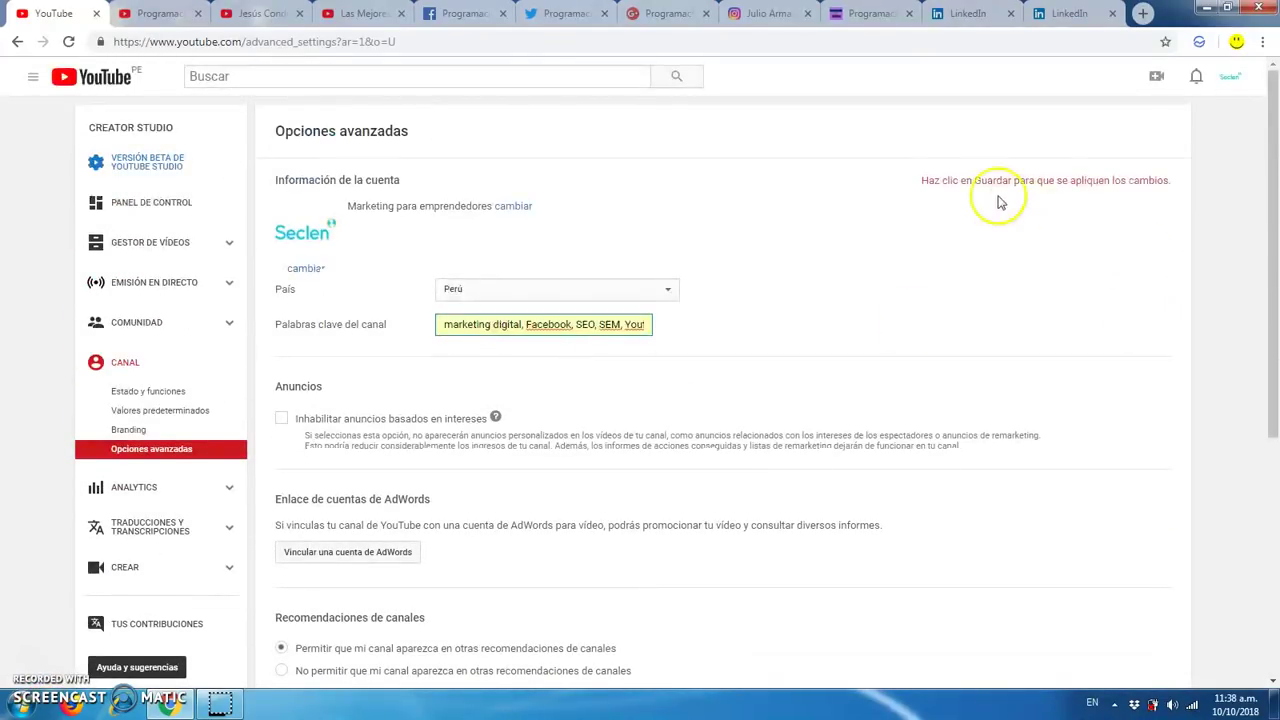
scroll(908, 262, "down", 5)
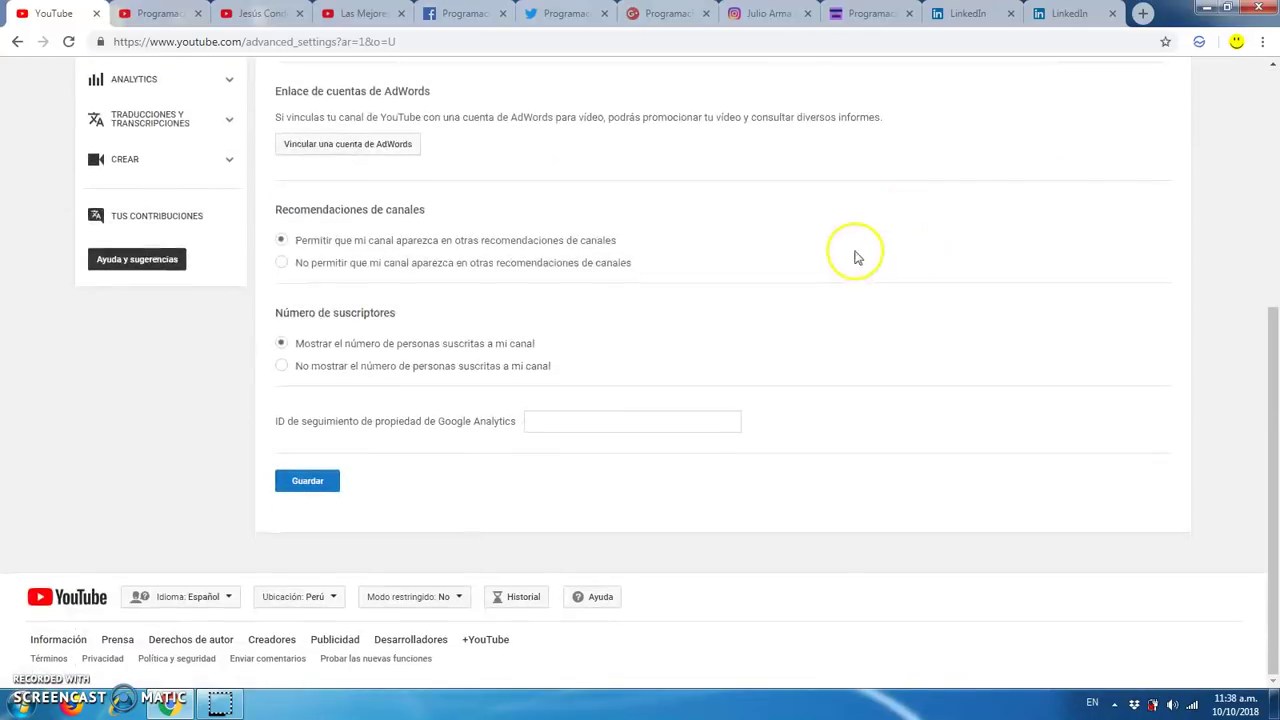
left_click(313, 484)
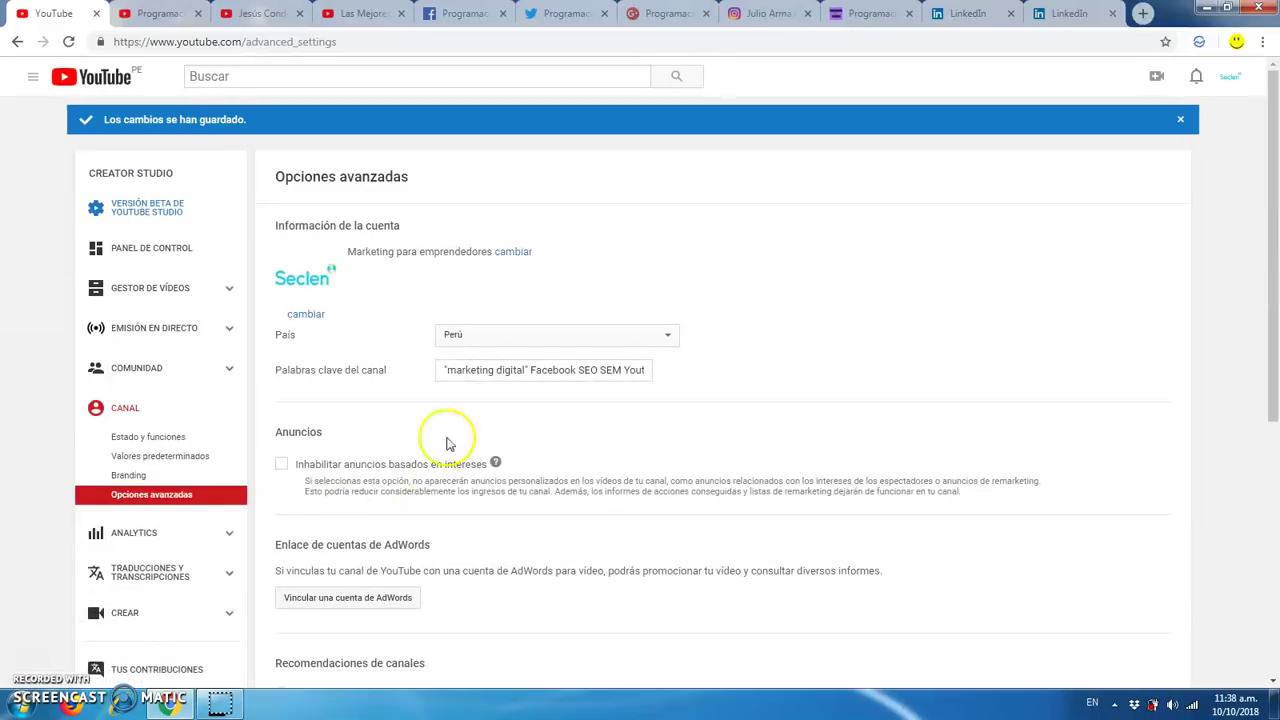
In the channel's upload defaults, choose Público privacy, the Formación category and the Licencia de YouTube estándar licence
scroll(538, 407, "down", 3)
scroll(538, 407, "up", 3)
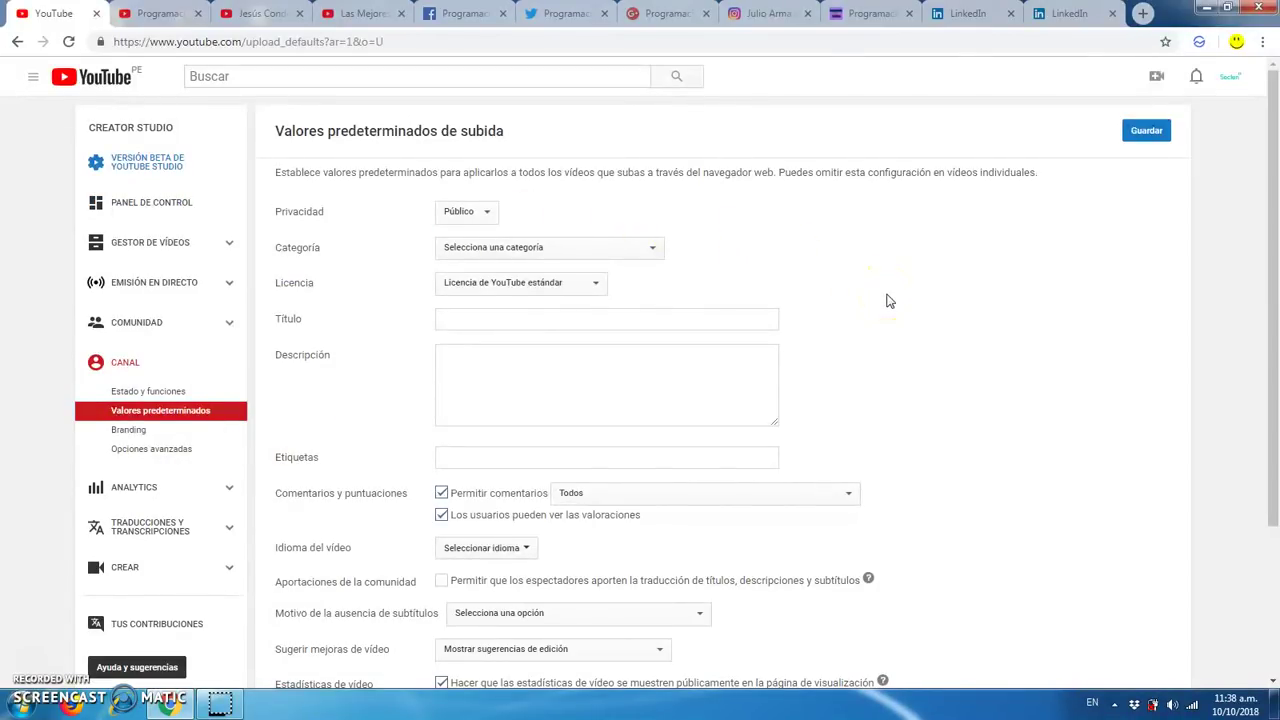
left_click(465, 217)
left_click(468, 229)
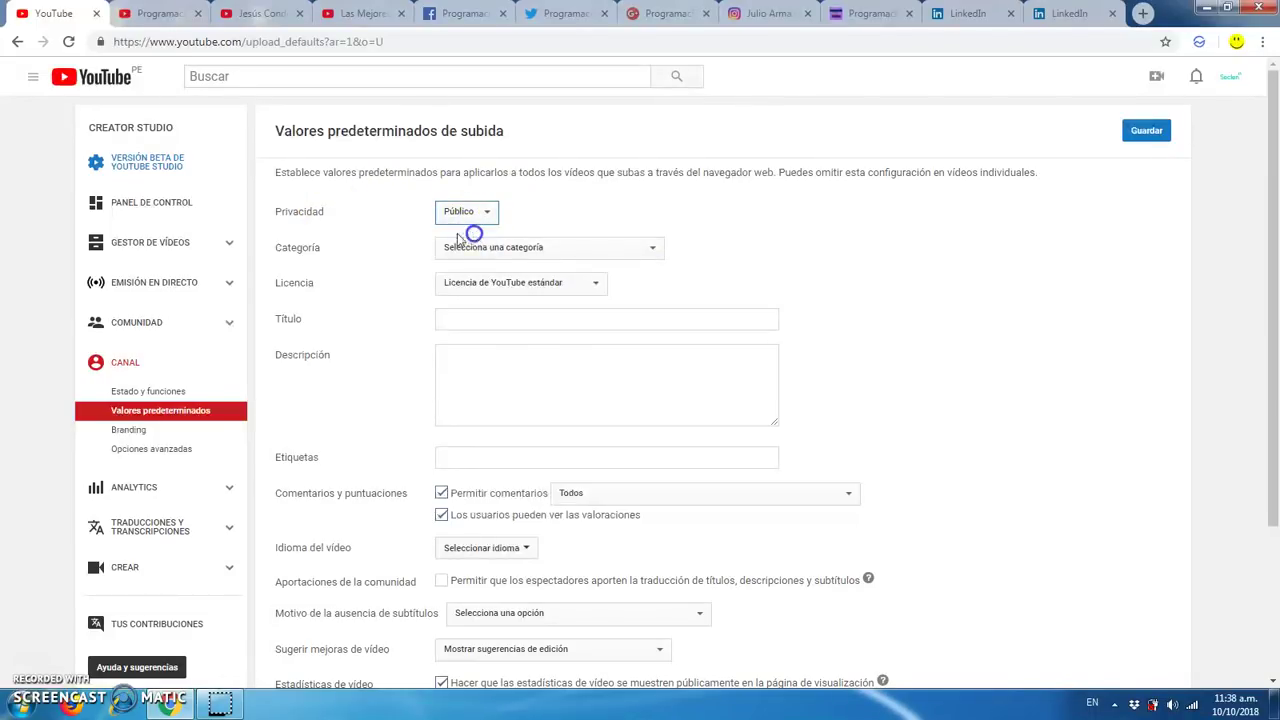
left_click(520, 250)
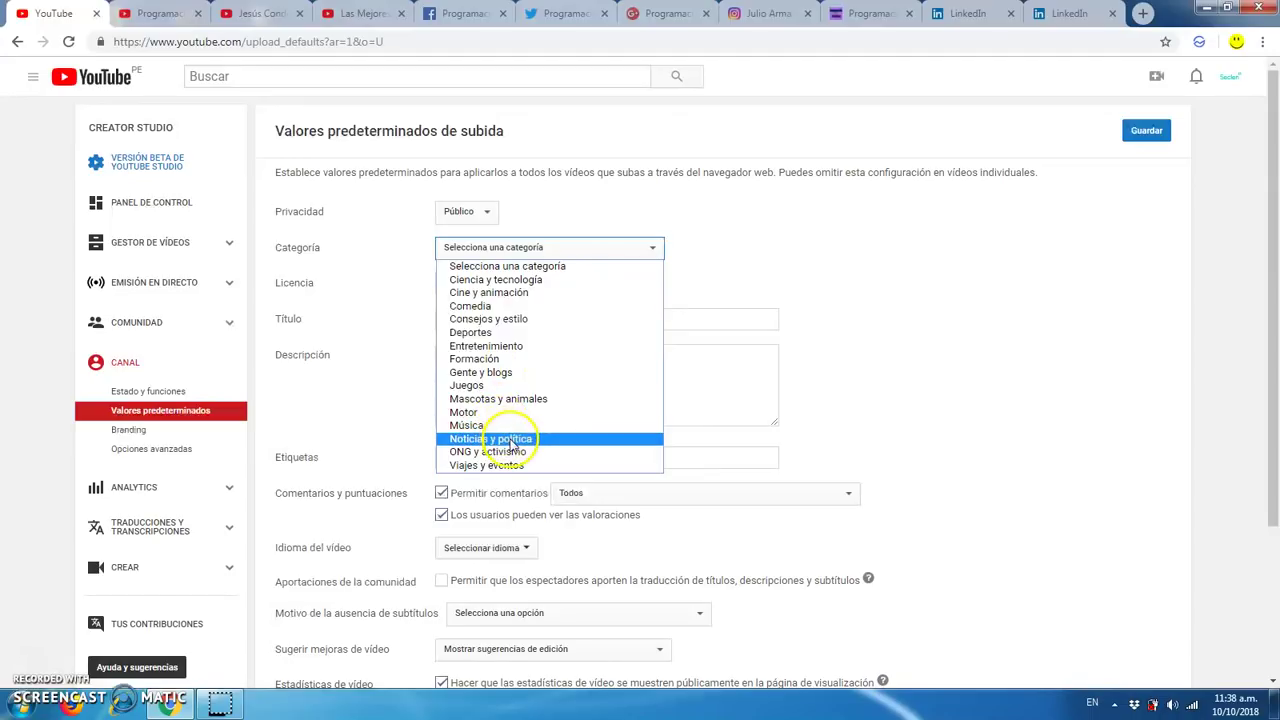
left_click(493, 362)
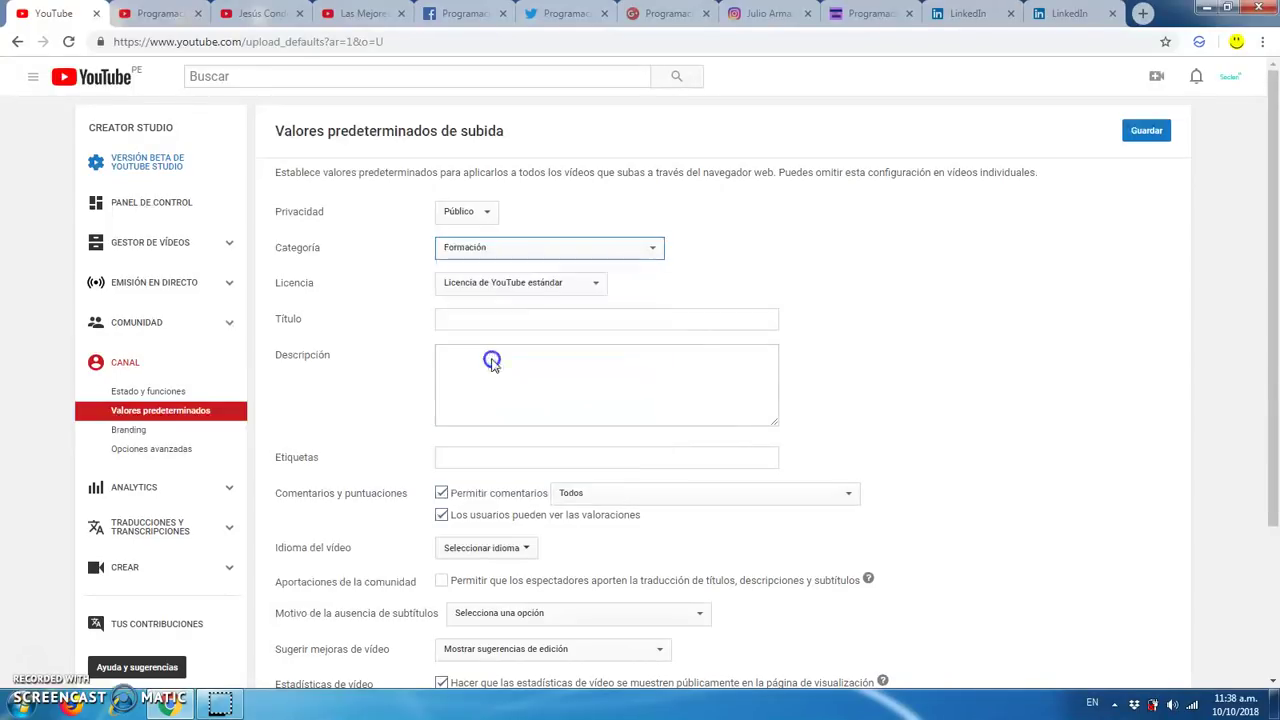
left_click(502, 285)
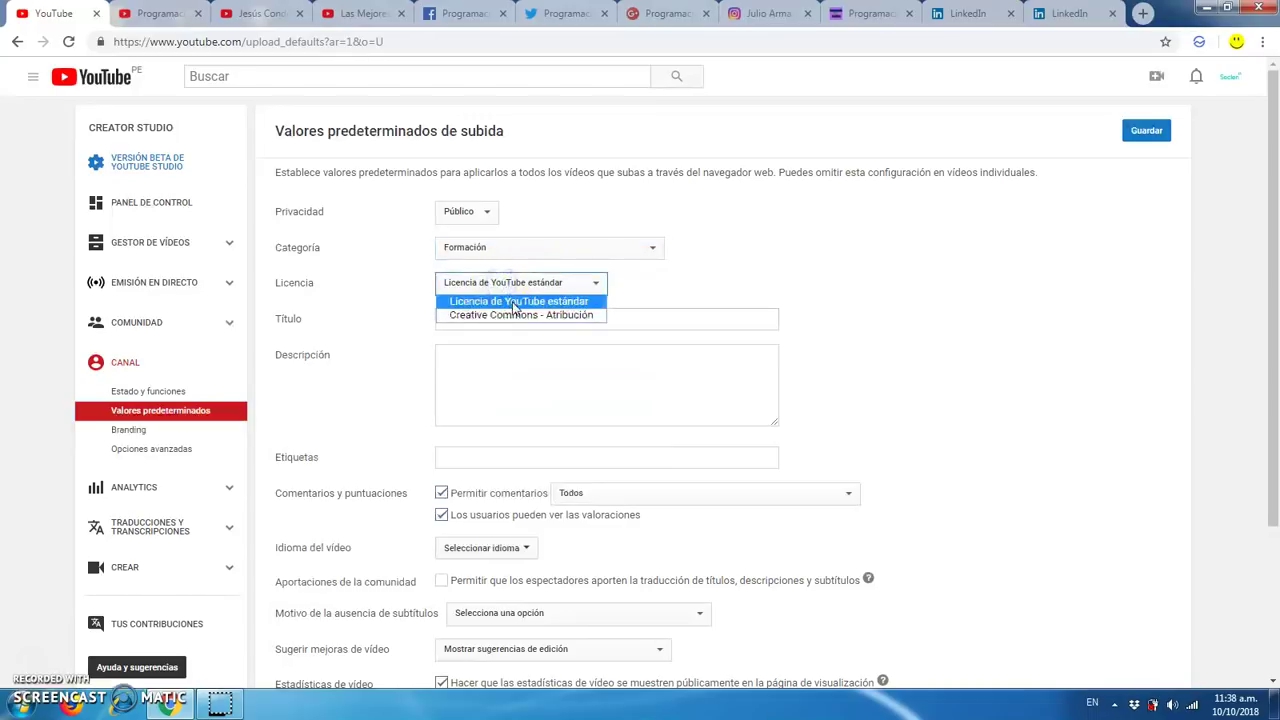
left_click(512, 302)
Set the default title to "Como Hacer" and begin the default description with "Tutorial que detalla como hacer..." and the heading "REDES SOCIALES:"
left_click(474, 321)
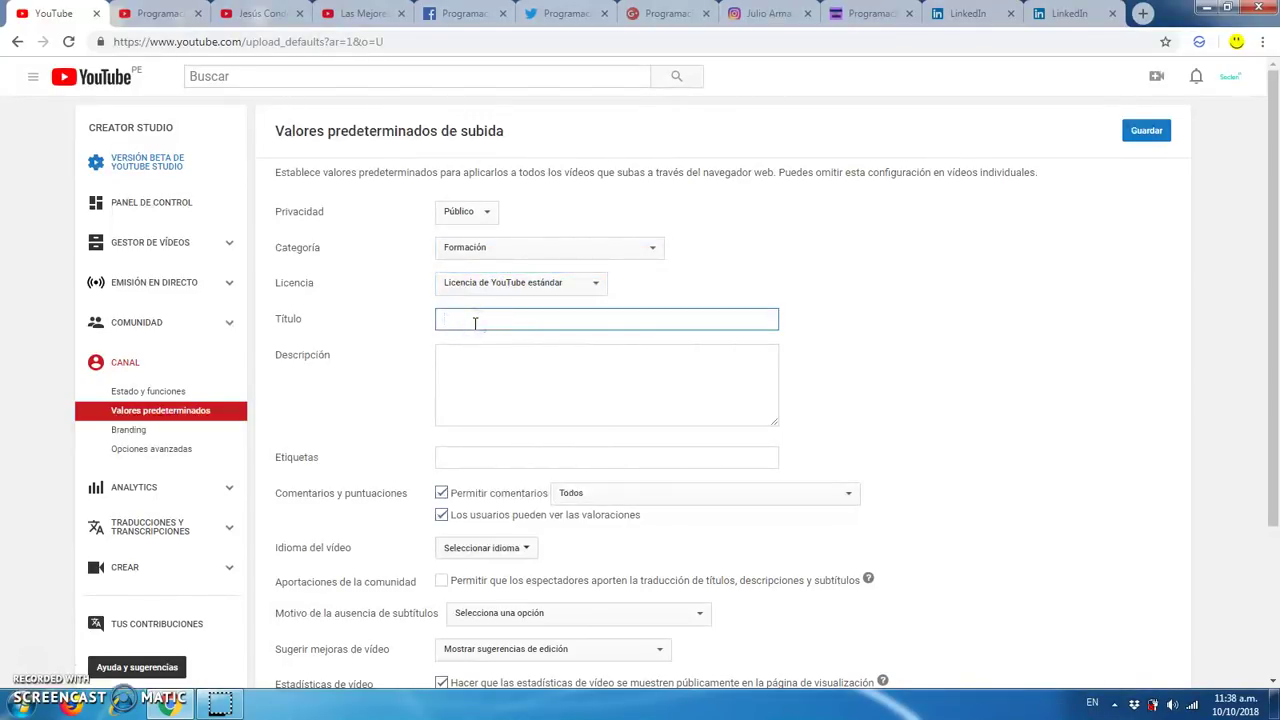
type("Como Hacer")
left_click(480, 355)
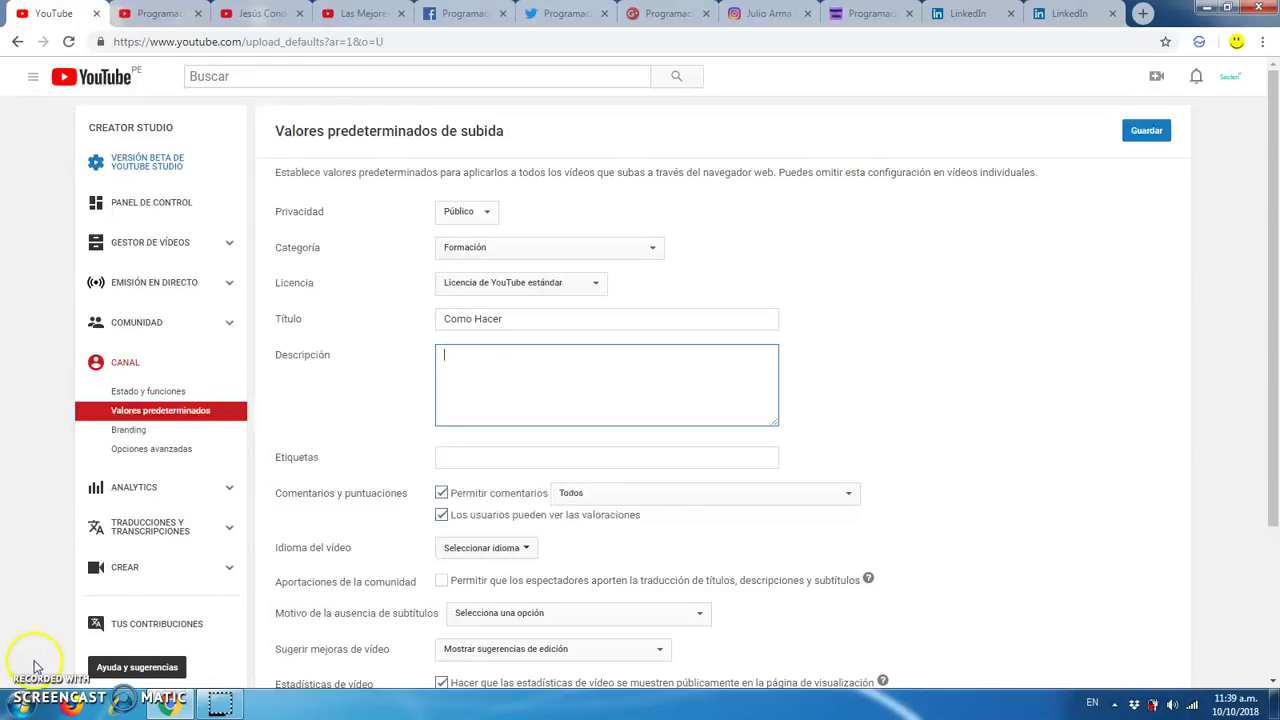
left_click(491, 396)
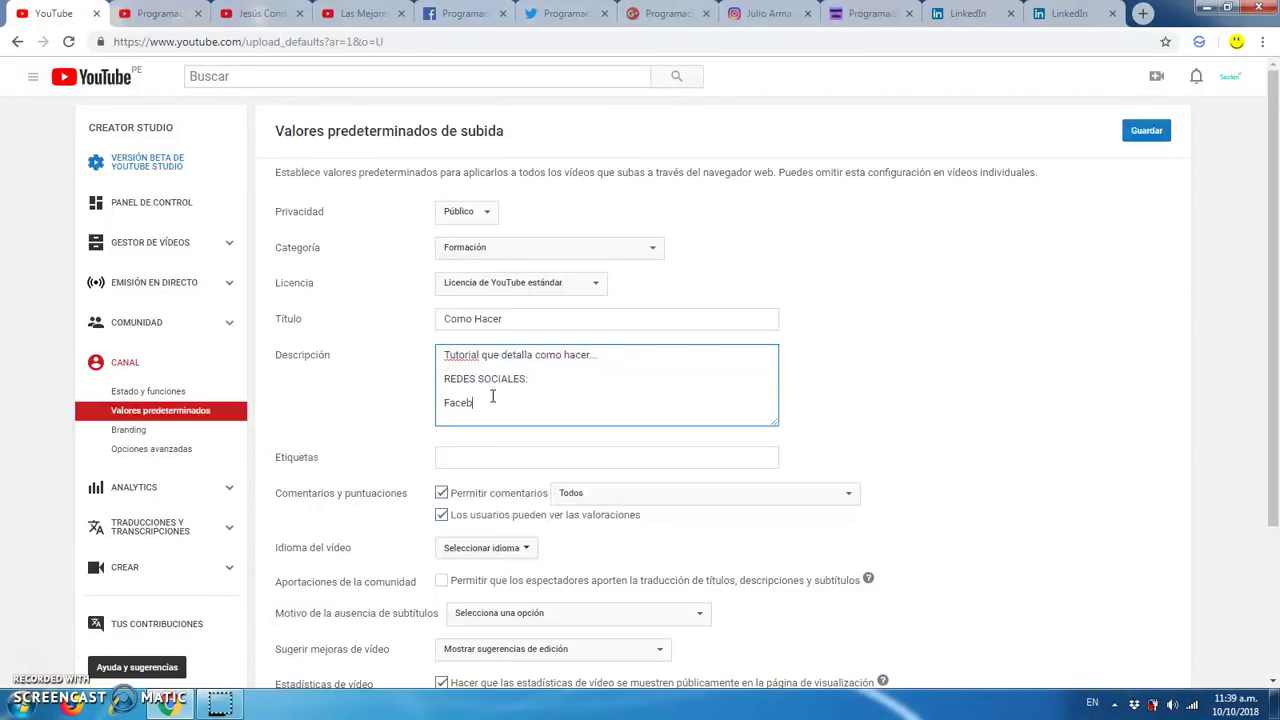
Under the social networks heading of the default description, add lines for "Suscribirse:", "Facebook:", "Twitter:" and Instagram
type(":")
type("r")
key("Return")
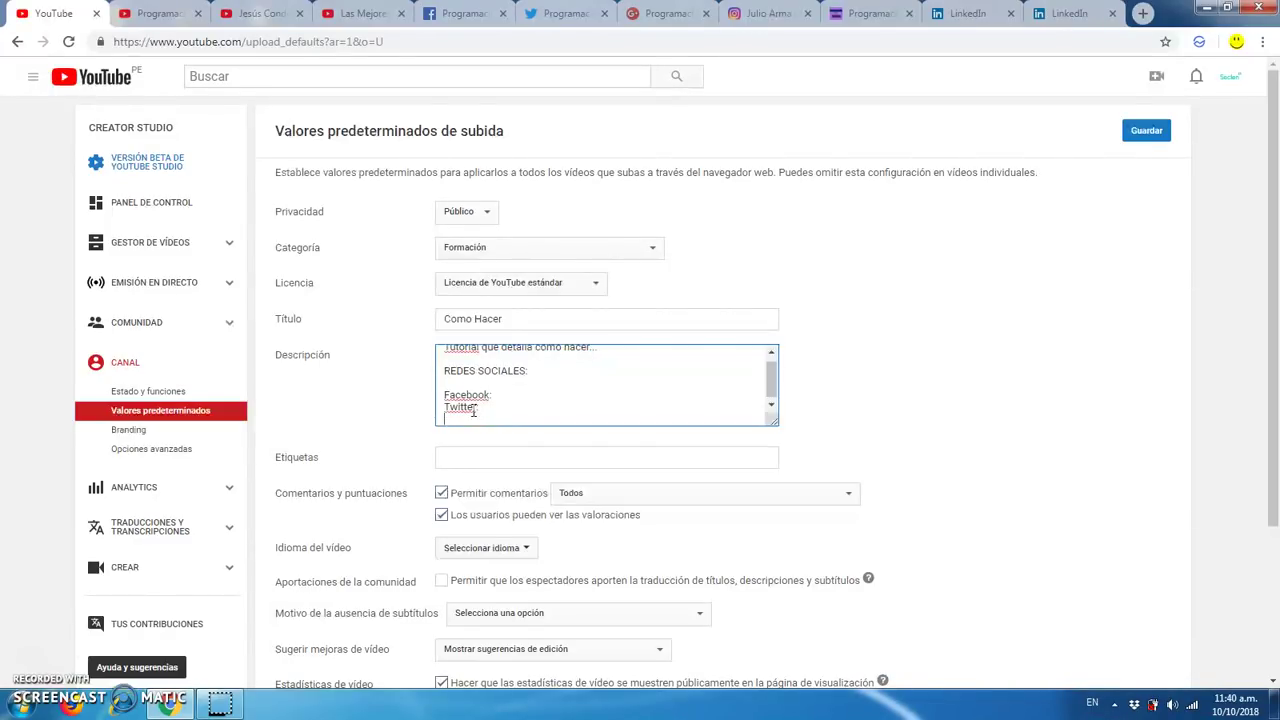
type("Instag")
left_click(500, 405)
left_click(462, 382)
key("Return")
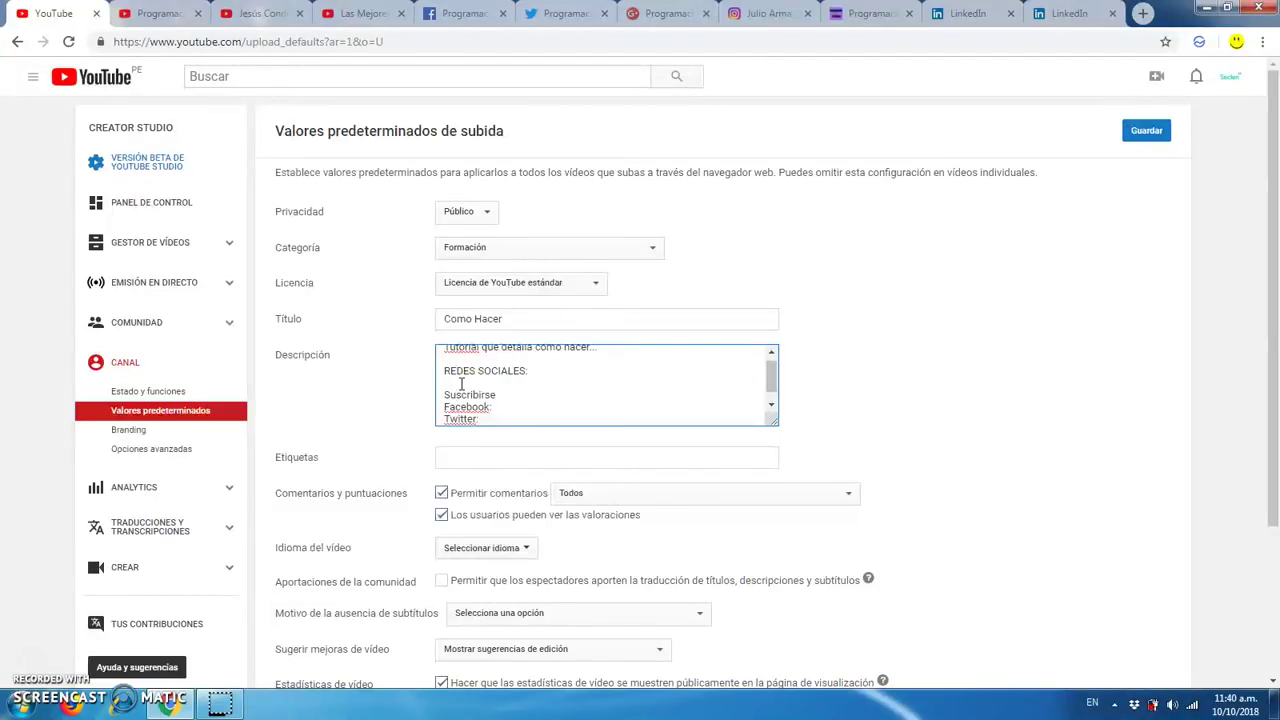
scroll(771, 366, "up", 1)
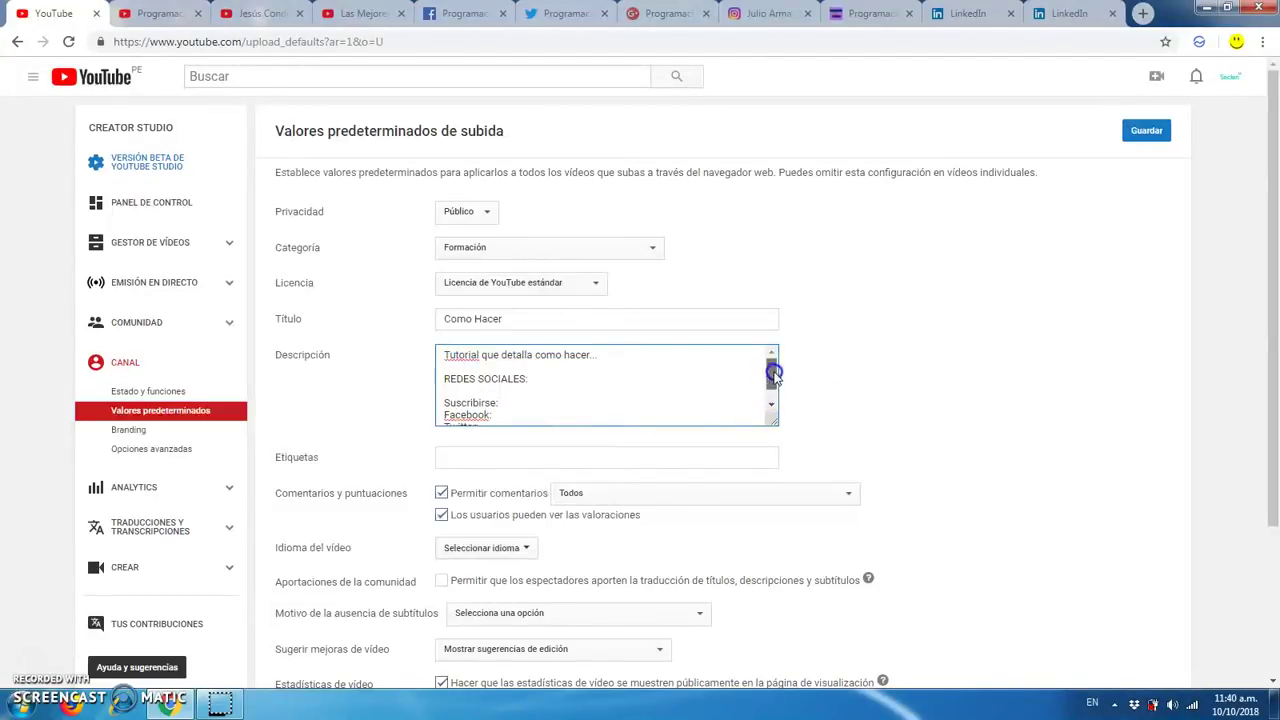
Fill the default tags with "marketing digital, Facebook, SEO, SEM, Youtube, Twitter, Instagram, Redes Sociales" and set the video language to Español (Latinoamérica)
left_click(503, 457)
left_click(506, 458)
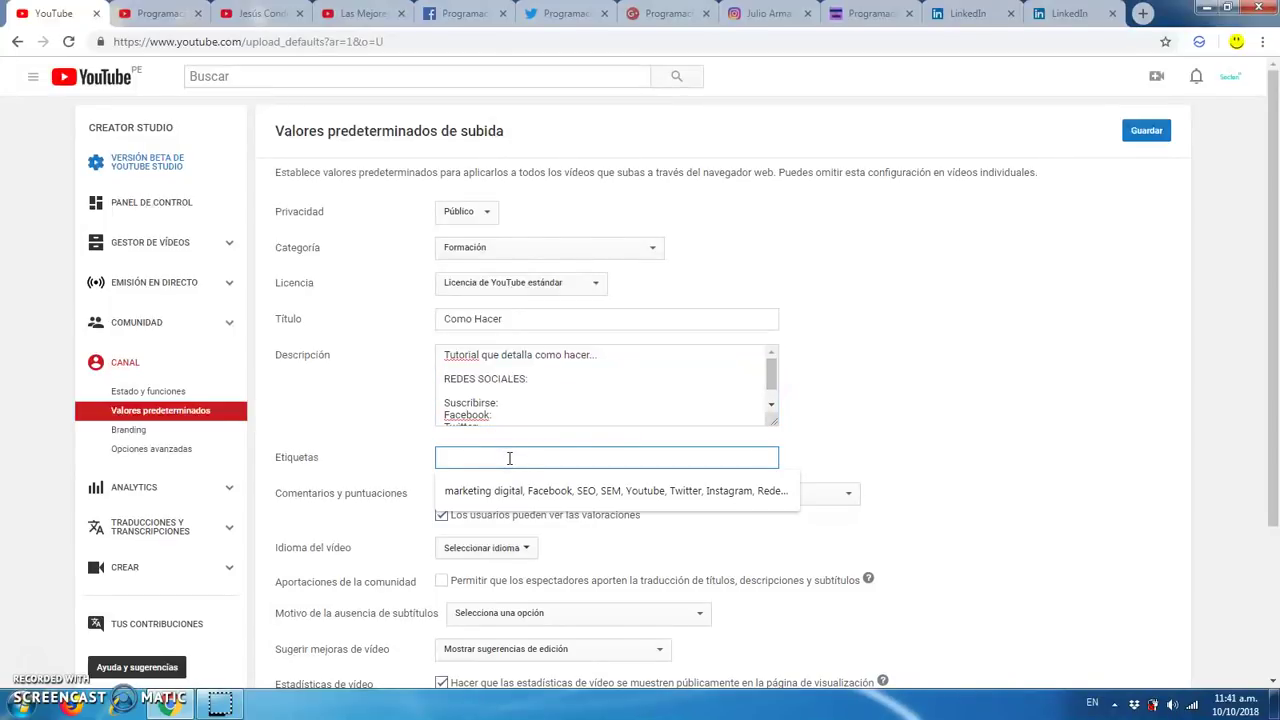
left_click(524, 492)
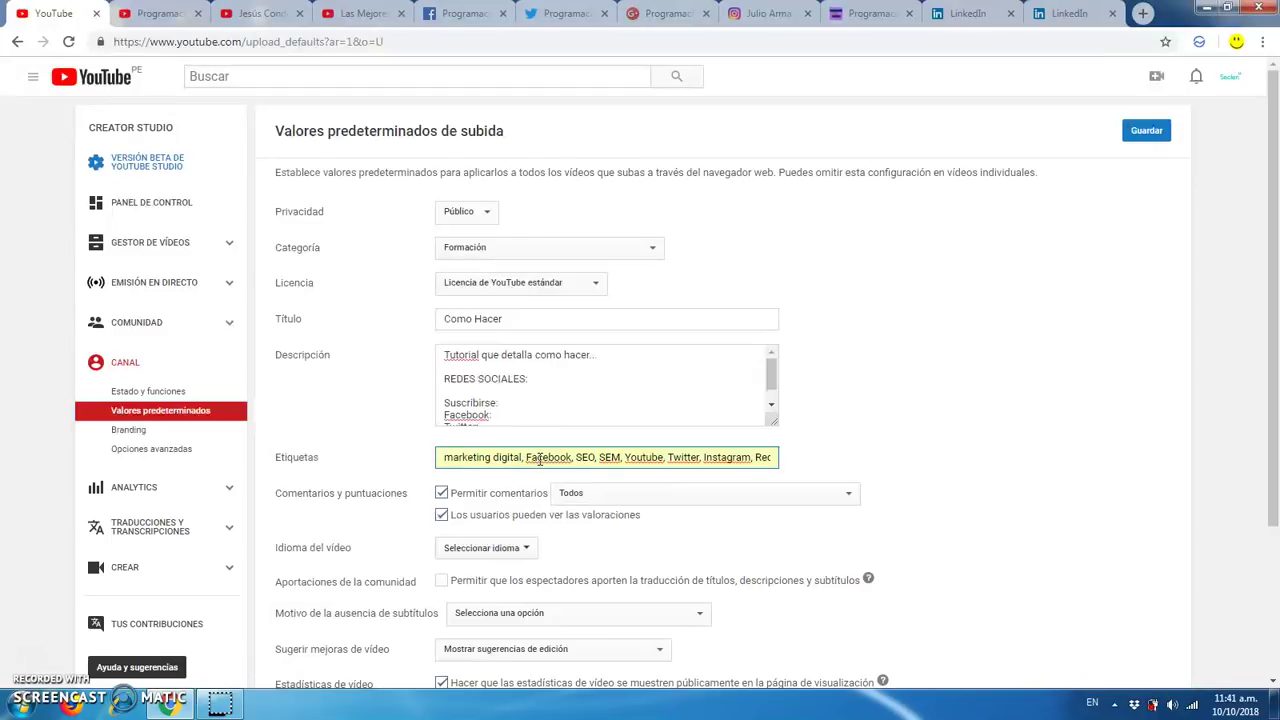
scroll(368, 435, "down", 3)
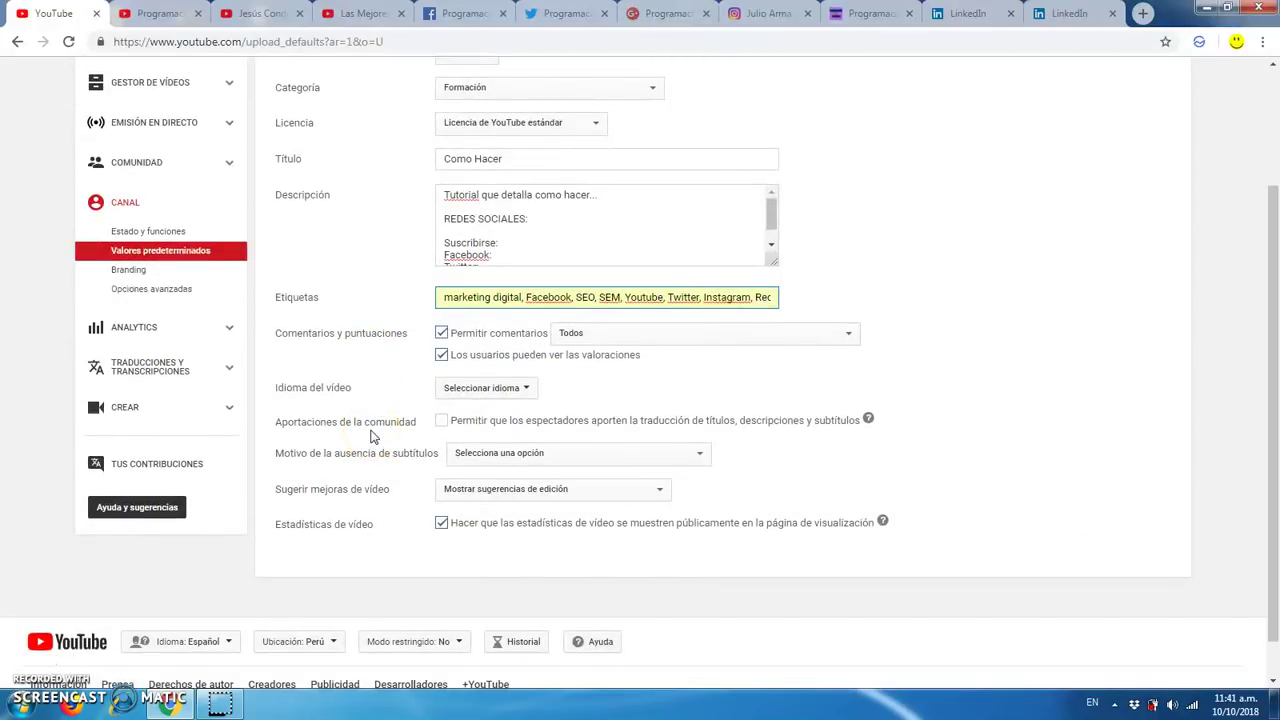
left_click(472, 387)
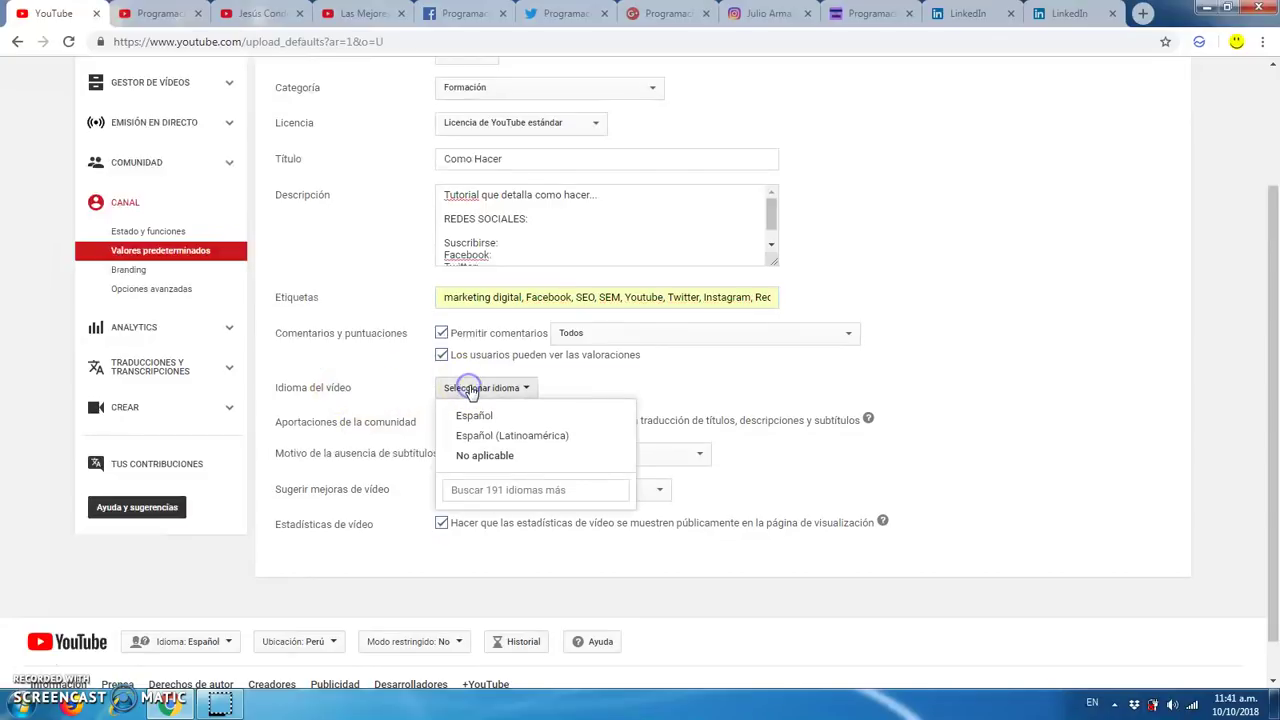
left_click(506, 436)
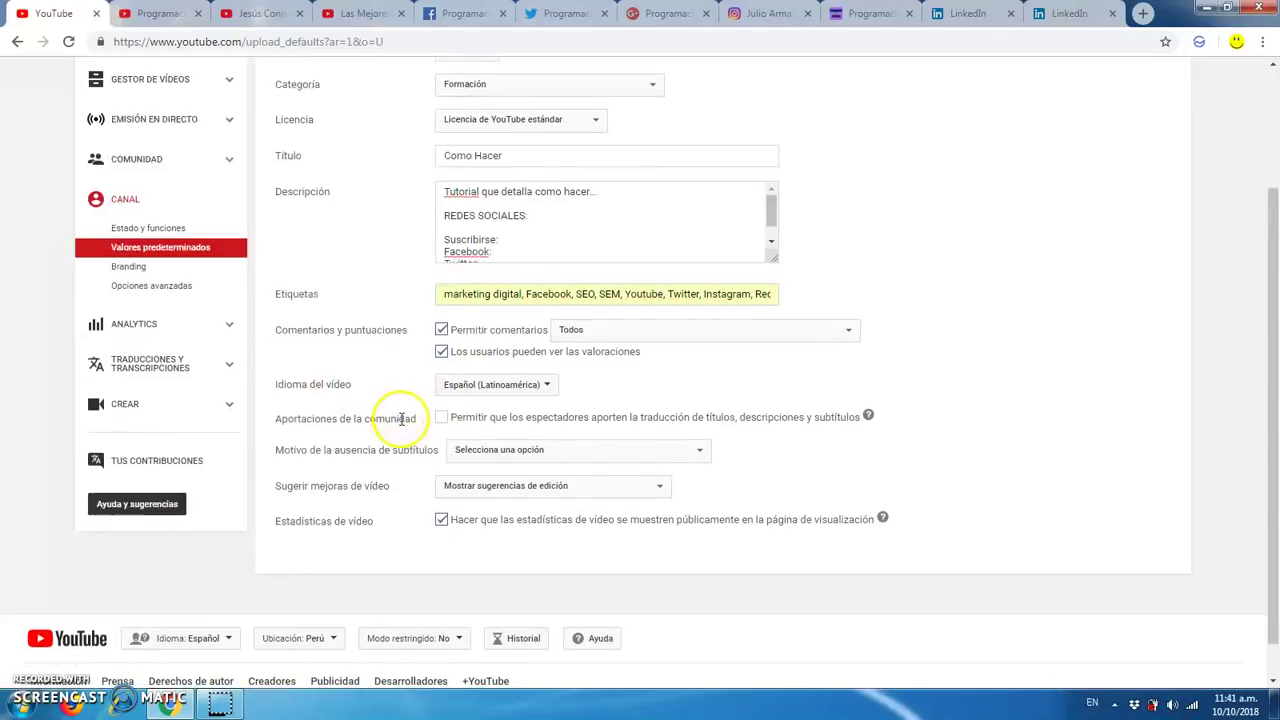
Review the remaining upload defaults, such as community contributions, subtitles and video statistics, and save the default values
scroll(401, 419, "down", 1)
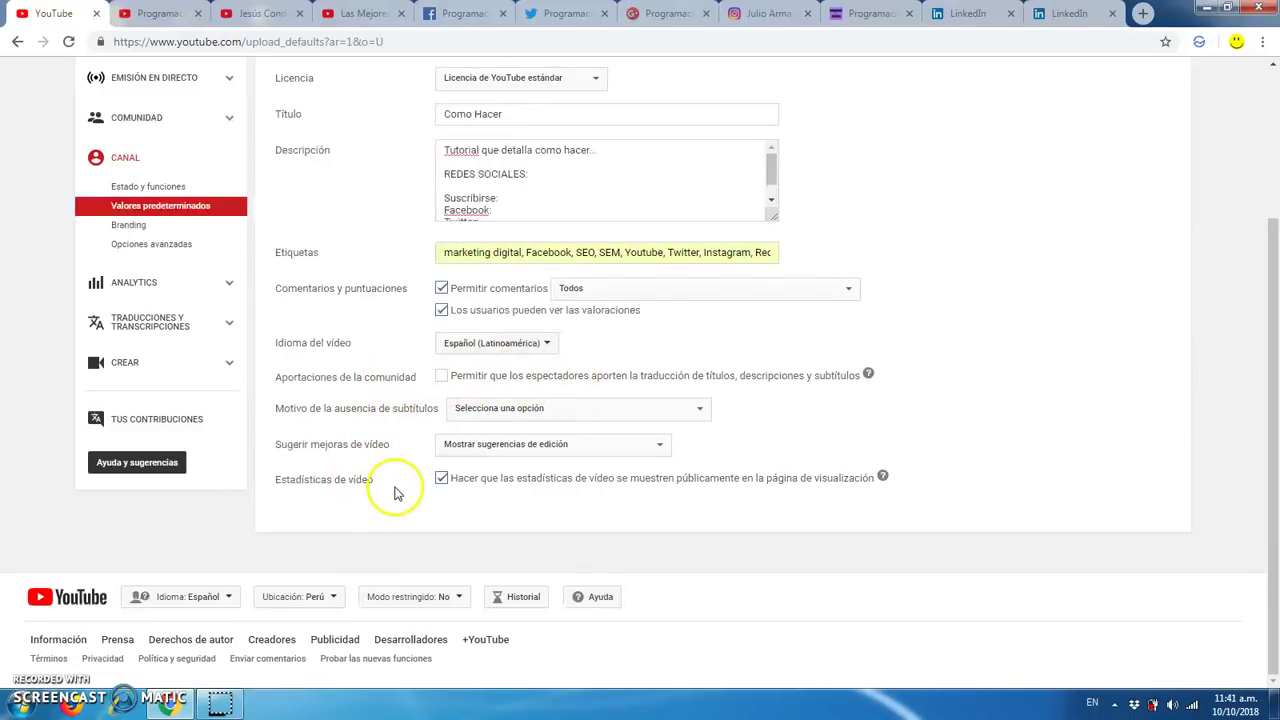
scroll(405, 495, "up", 2)
scroll(405, 495, "up", 3)
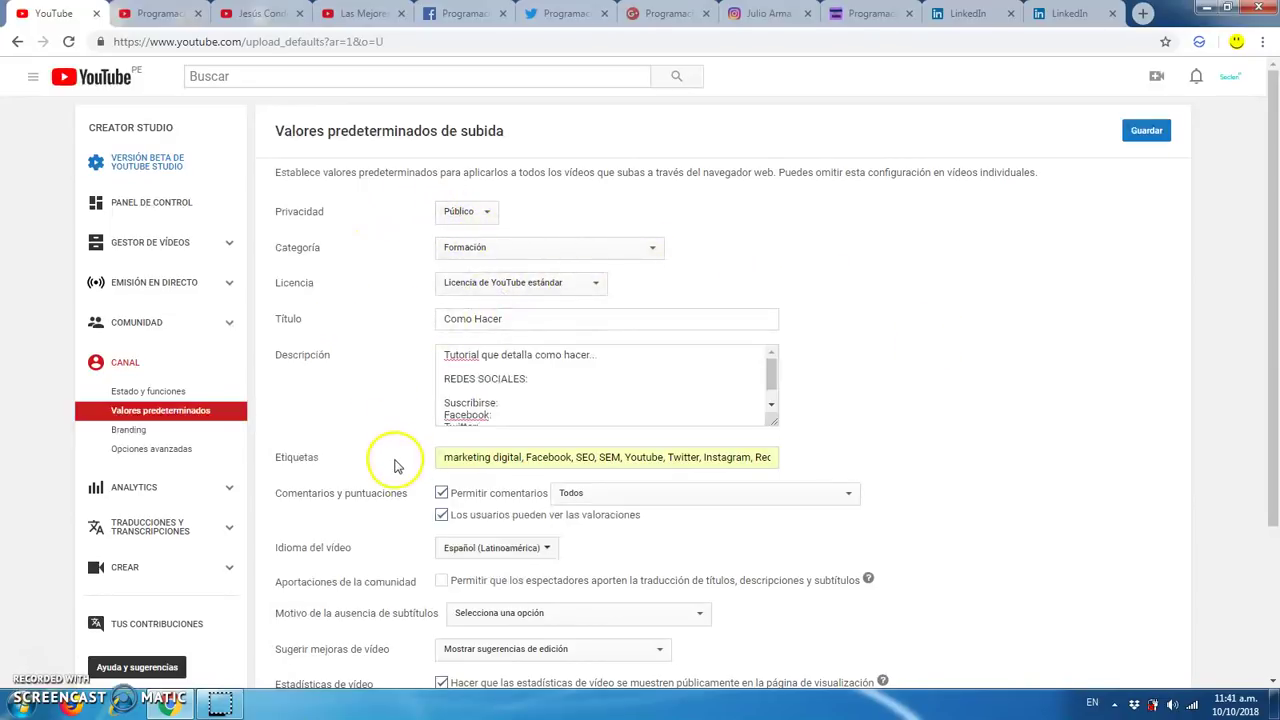
scroll(393, 455, "down", 2)
scroll(393, 450, "up", 2)
left_click(1150, 130)
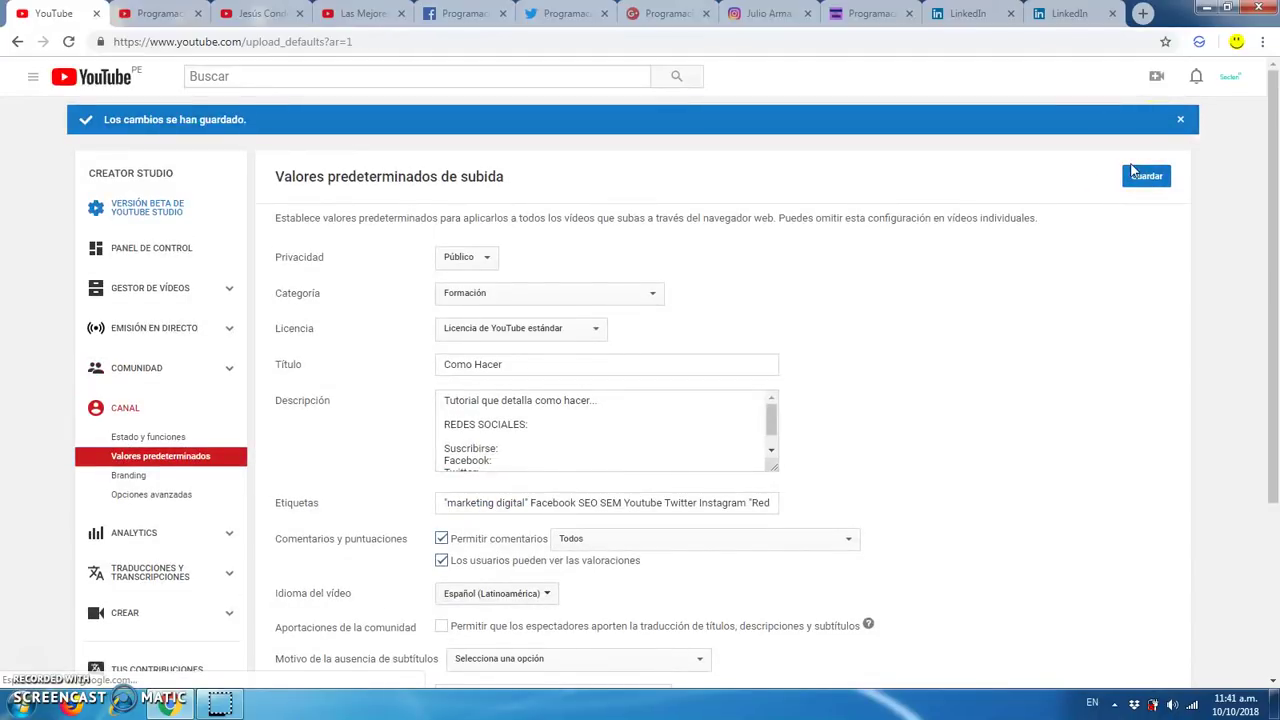
scroll(1040, 290, "down", 3)
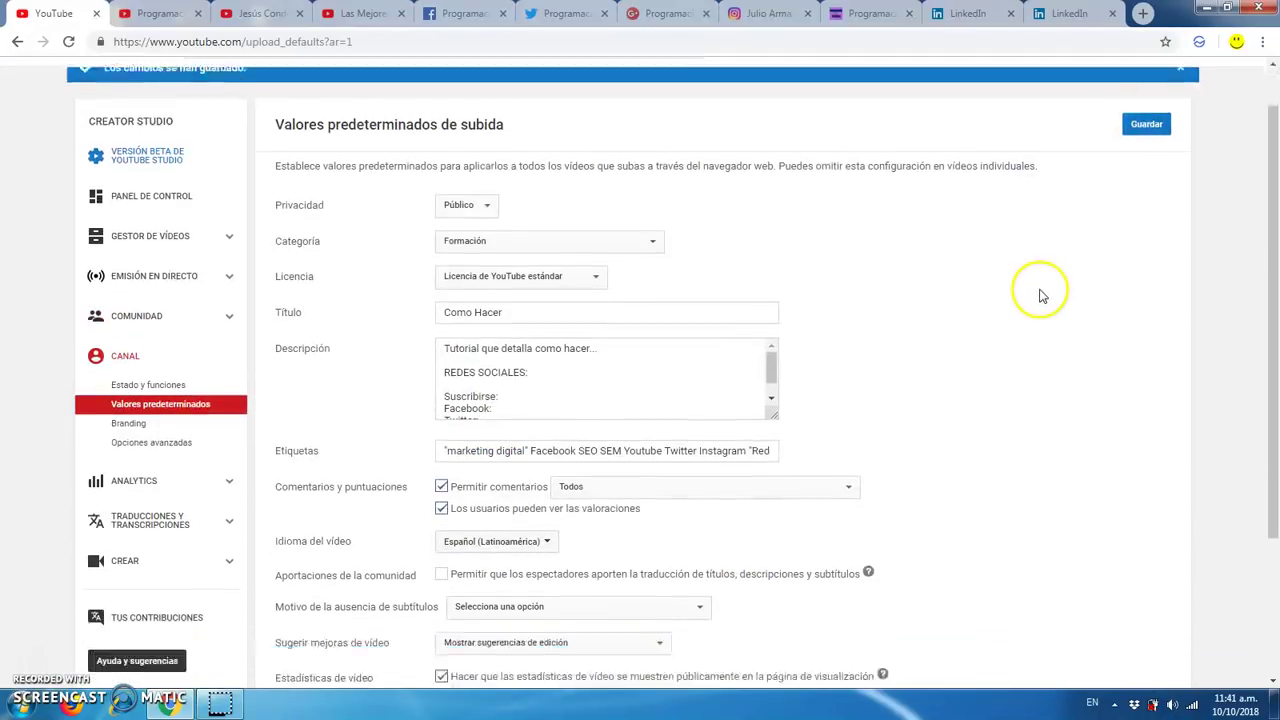
scroll(1037, 292, "up", 3)
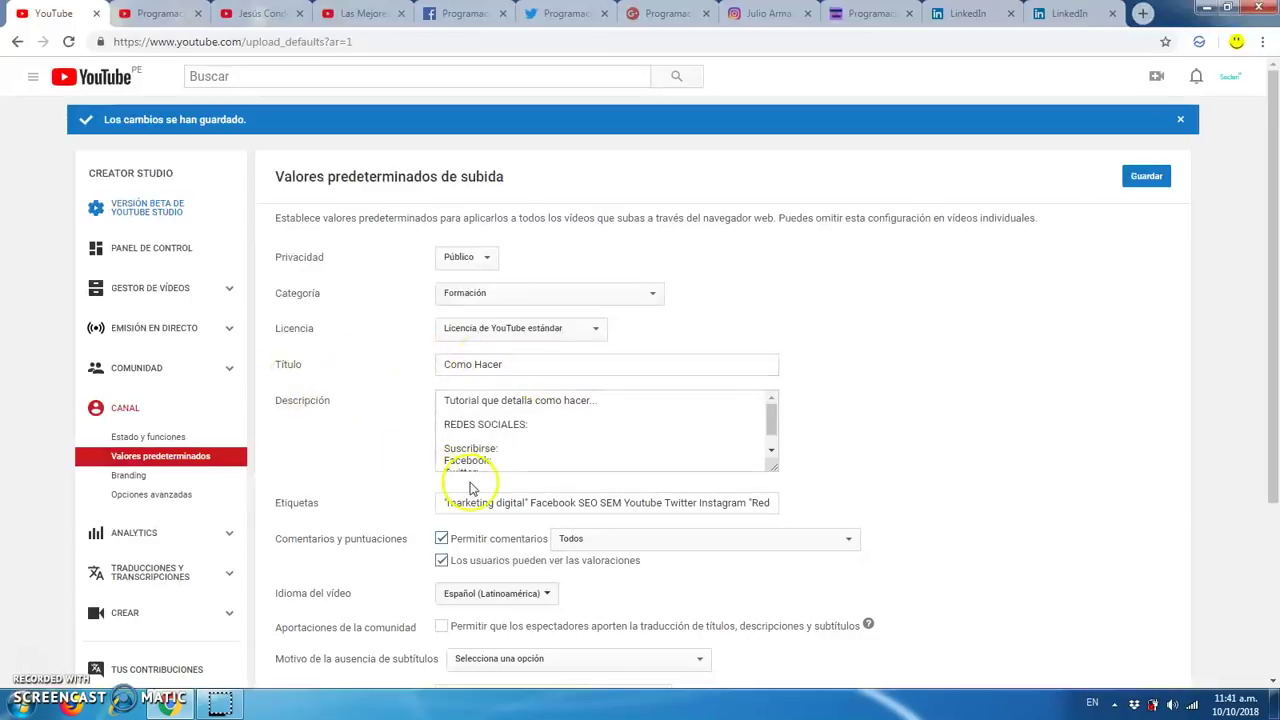
Open the channel's branding settings and examine the subscribe watermark on the example video "Las Mejores Páginas para Estudiar por Internet 2018"
left_click(150, 479)
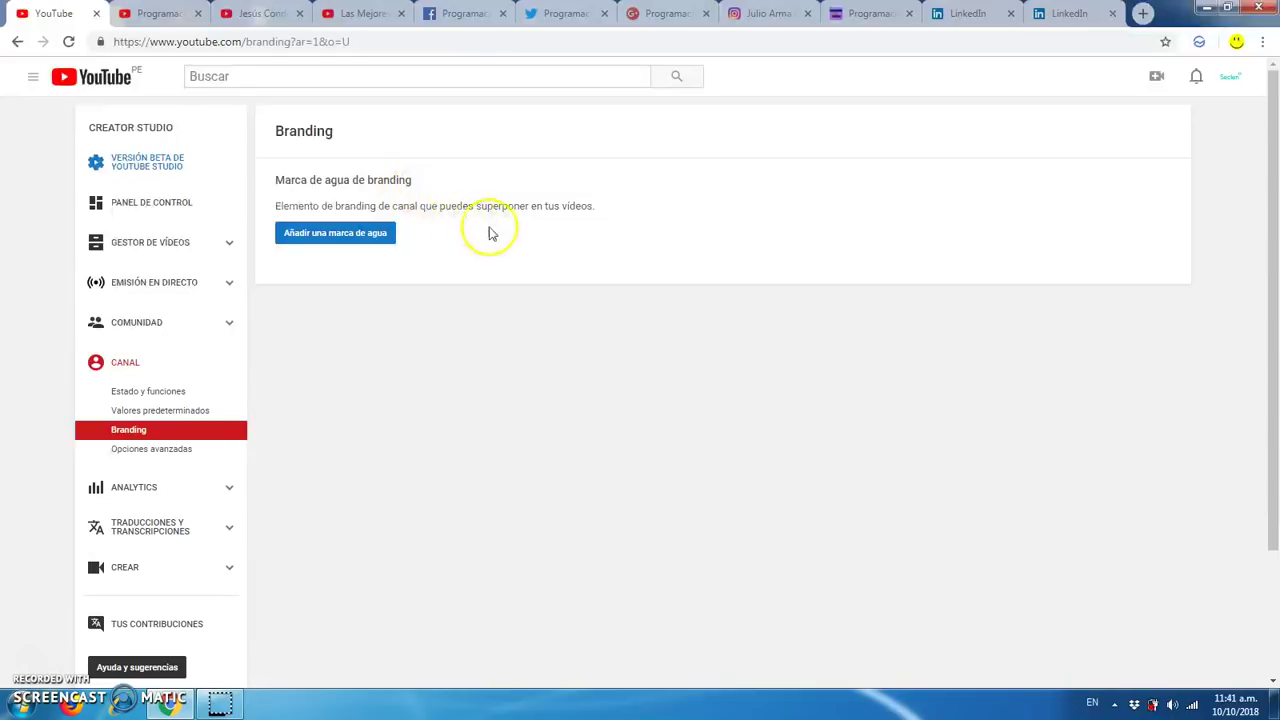
key("ctrl+4")
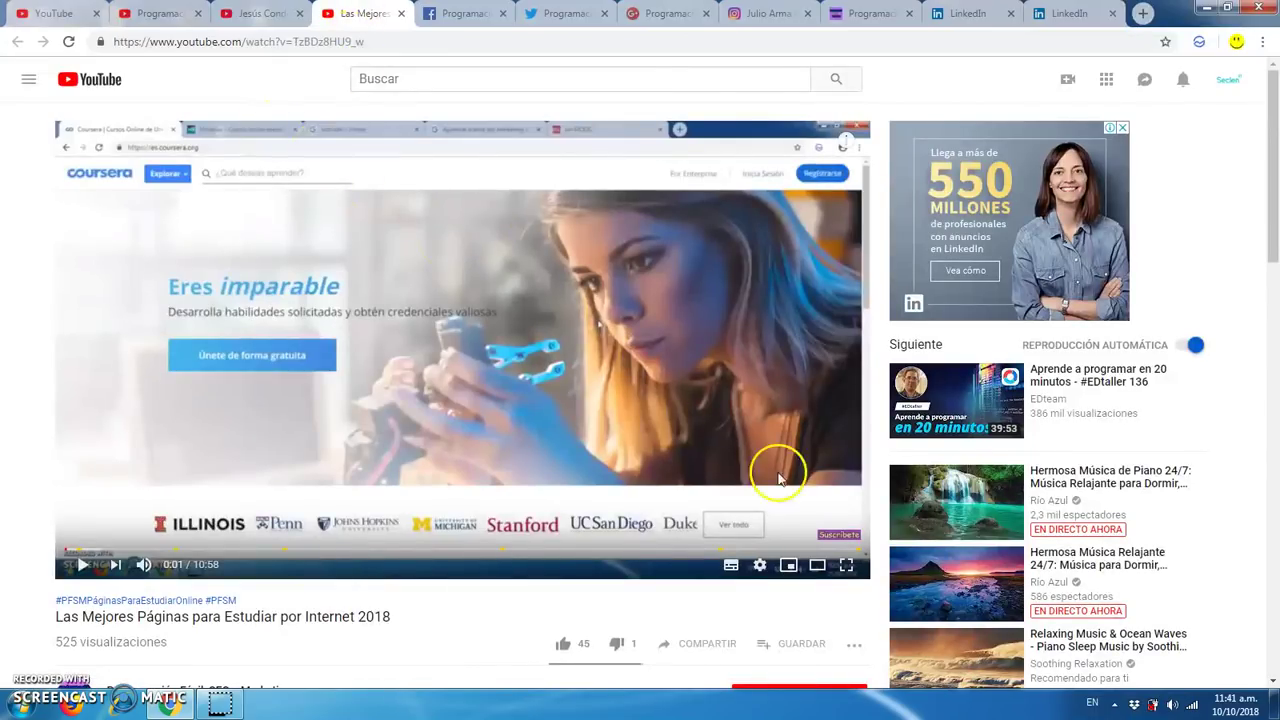
mouse_move(840, 534)
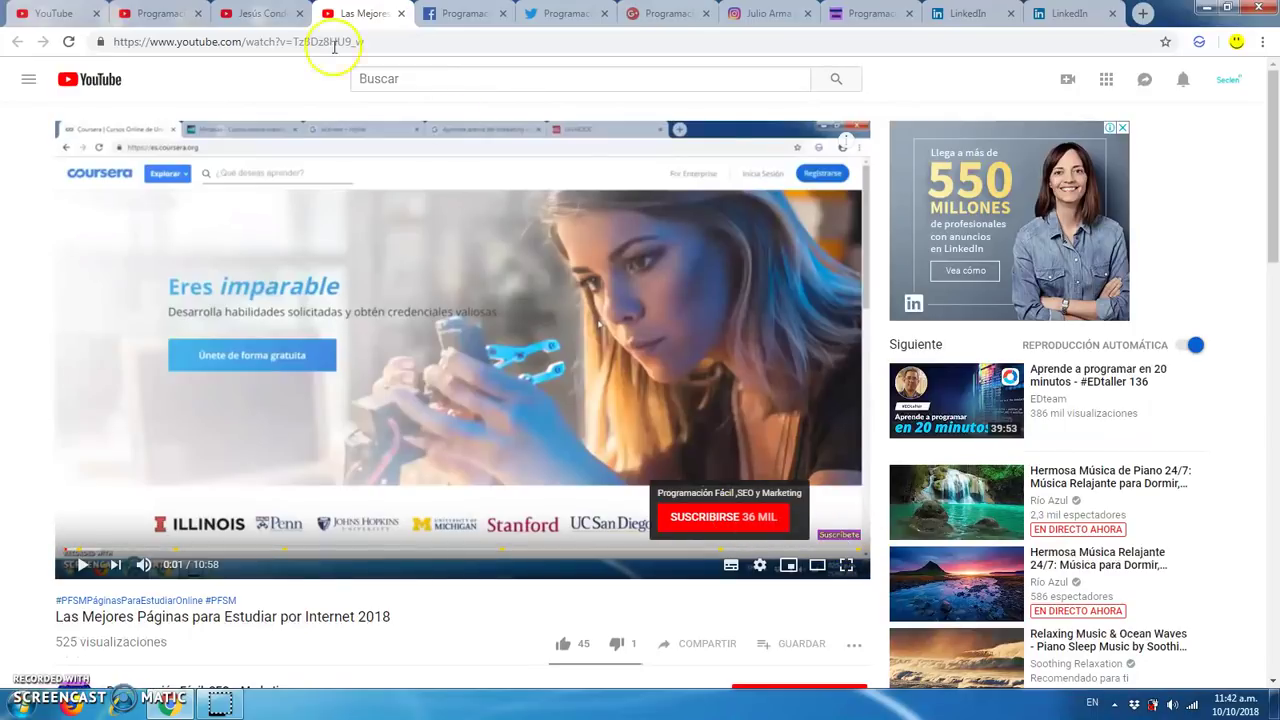
key("ctrl+1")
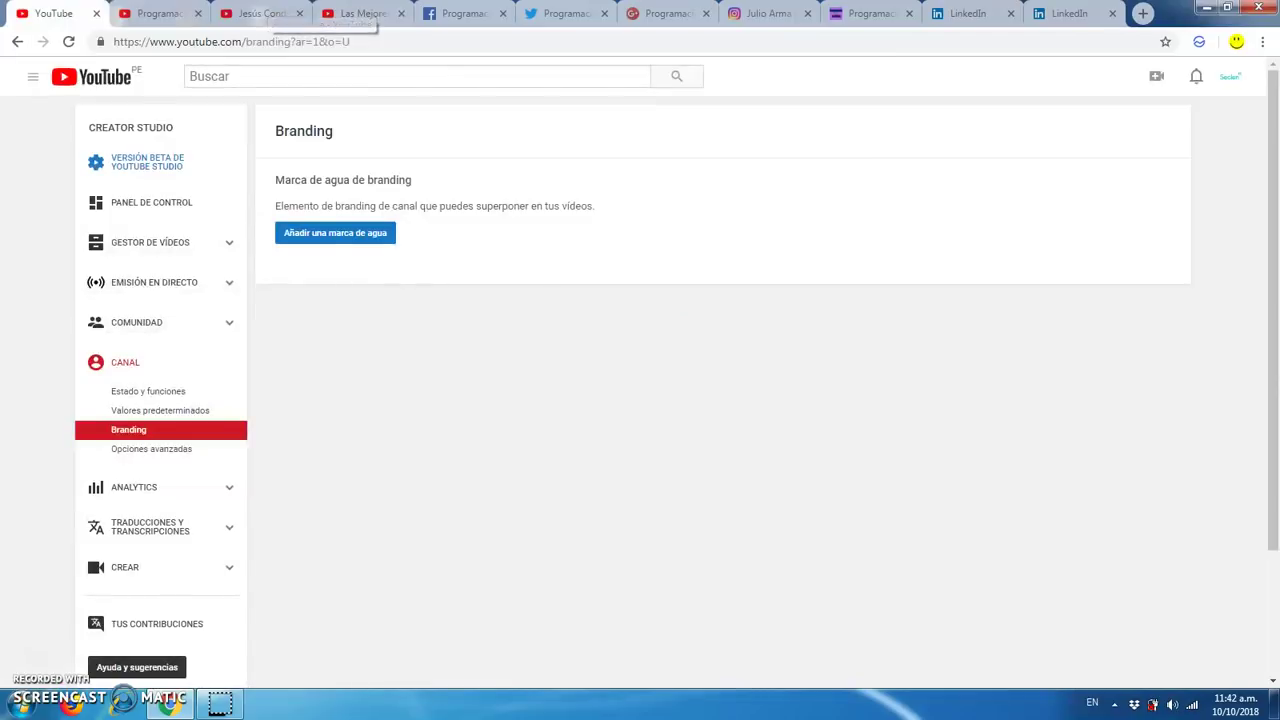
Start adding a branding watermark and browse to the ICONOS folder inside VIDEOS for its image file
left_click(355, 242)
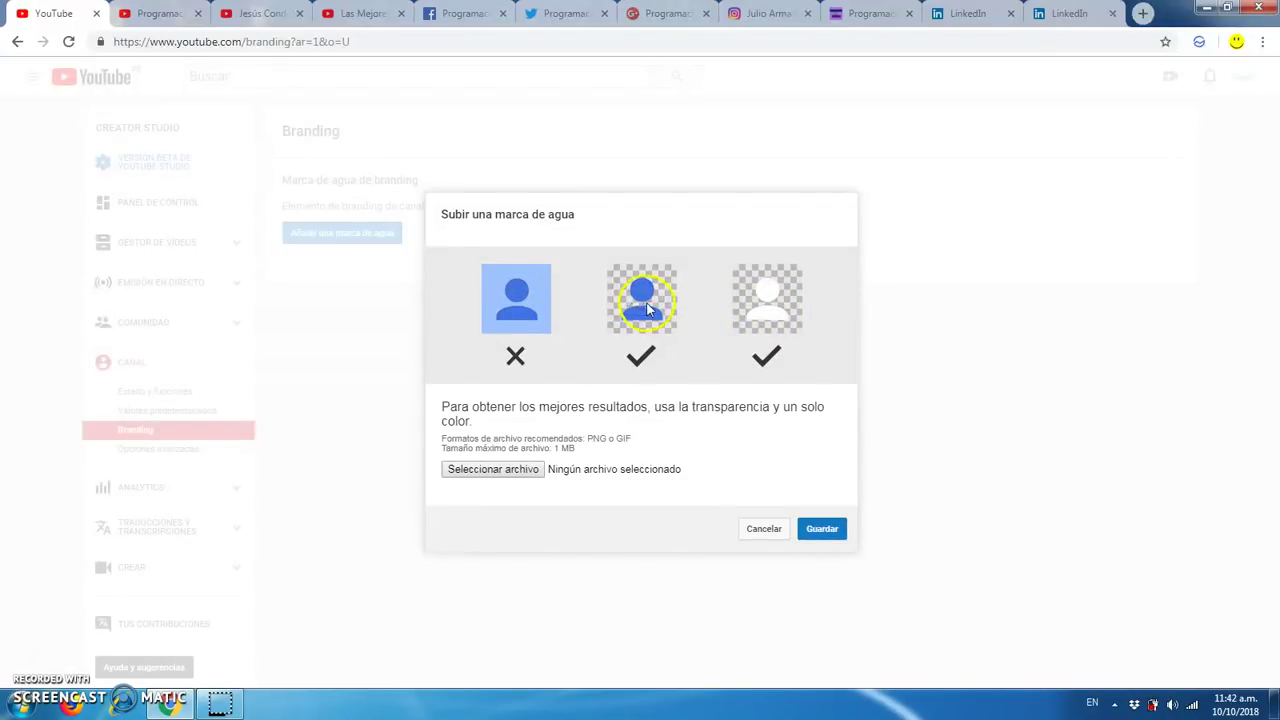
left_click(508, 469)
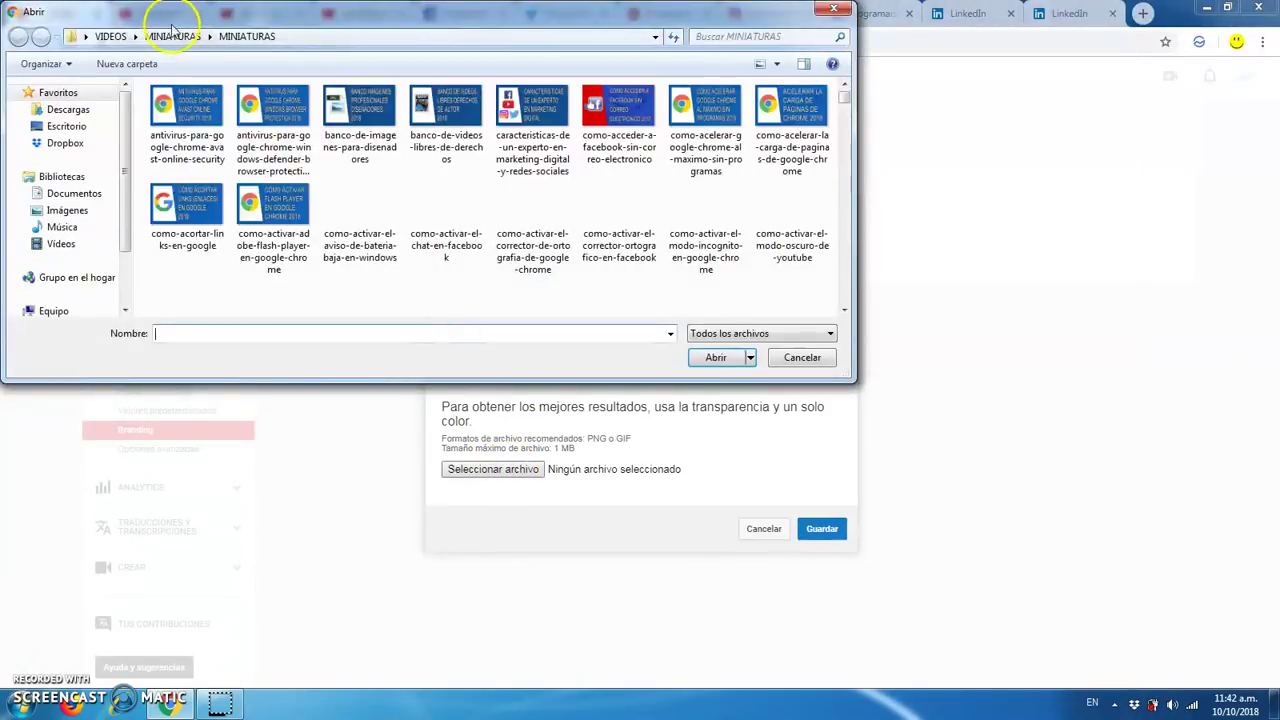
left_click(111, 37)
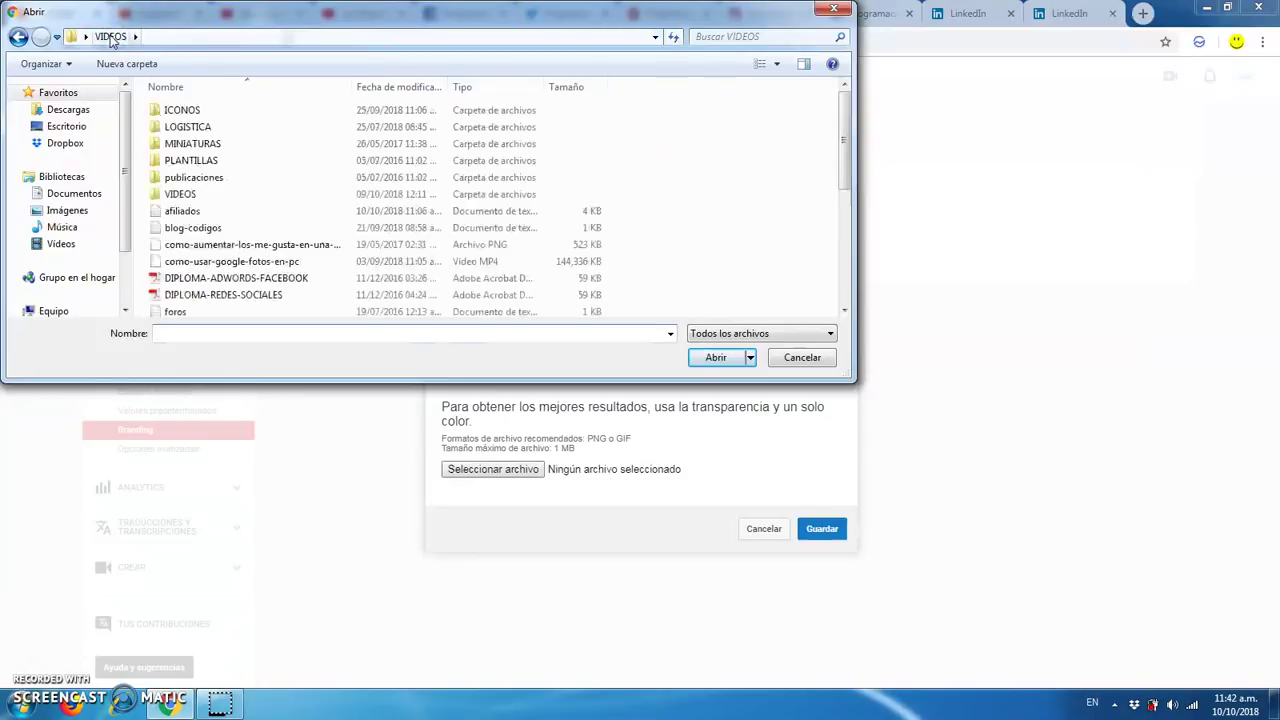
double_click(200, 110)
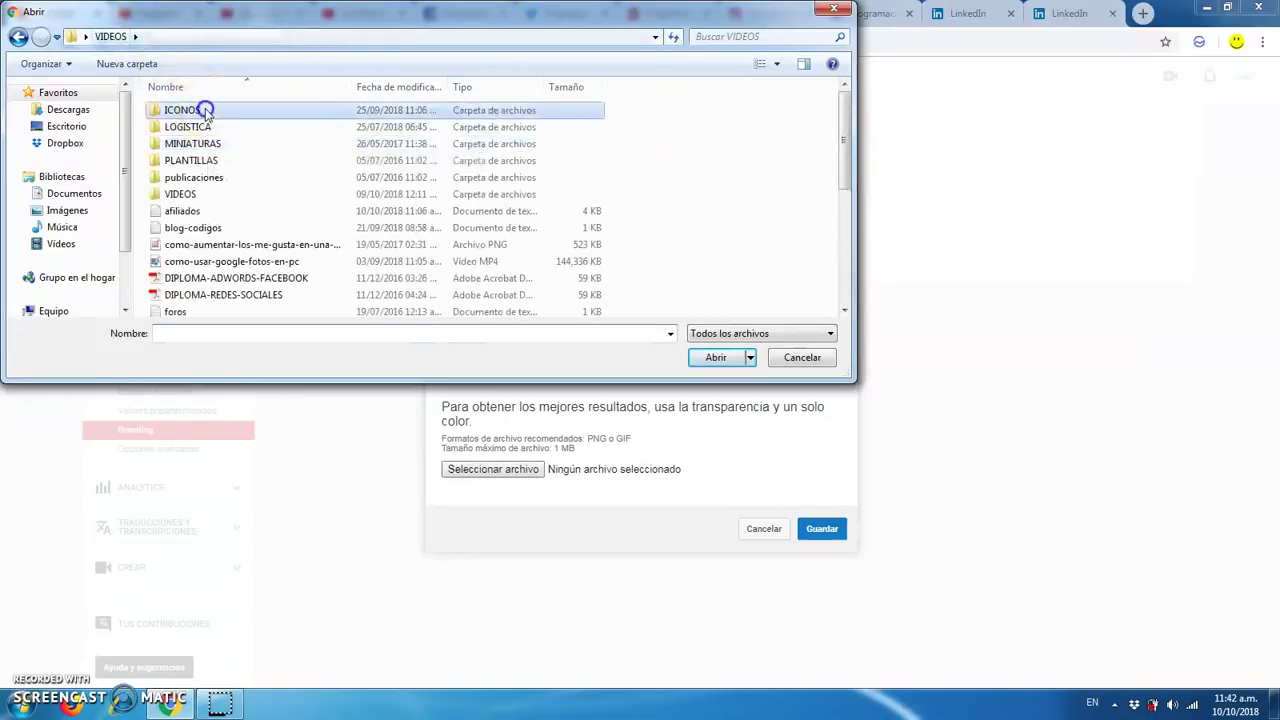
Upload the 120 x 30 "suscribete" PNG image as the channel's watermark and save it
scroll(455, 155, "down", 5)
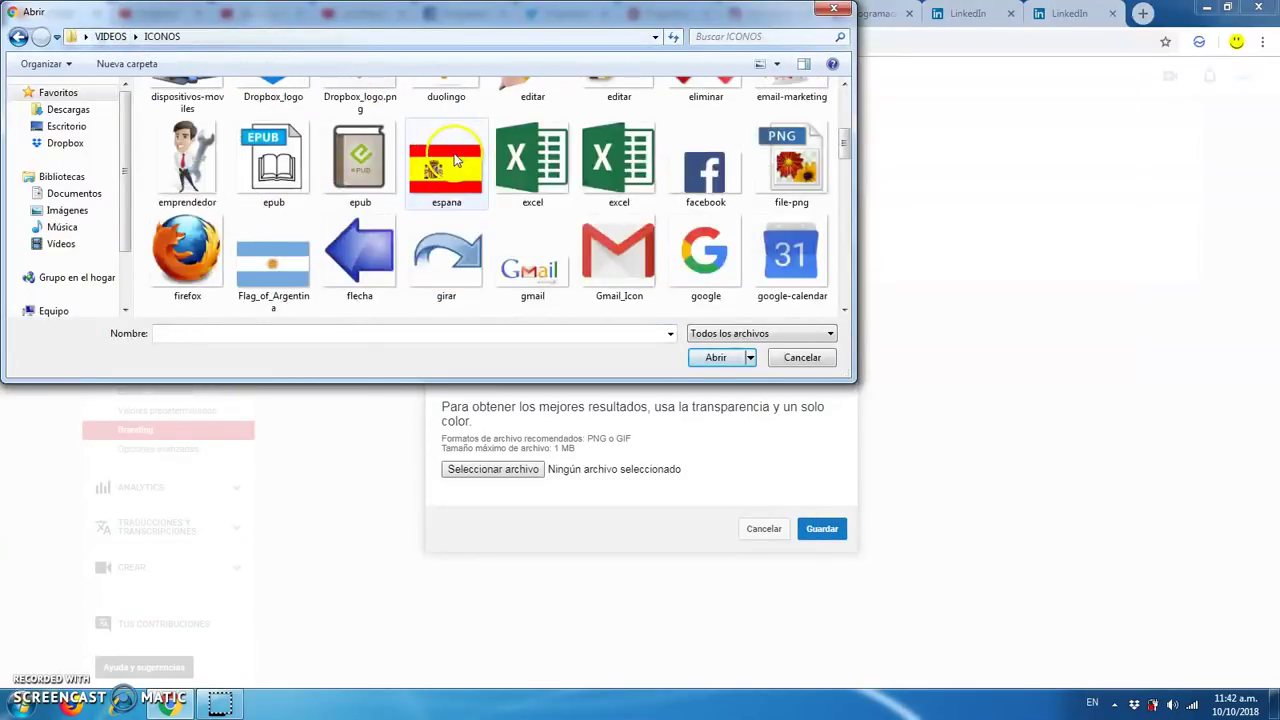
scroll(455, 155, "down", 3)
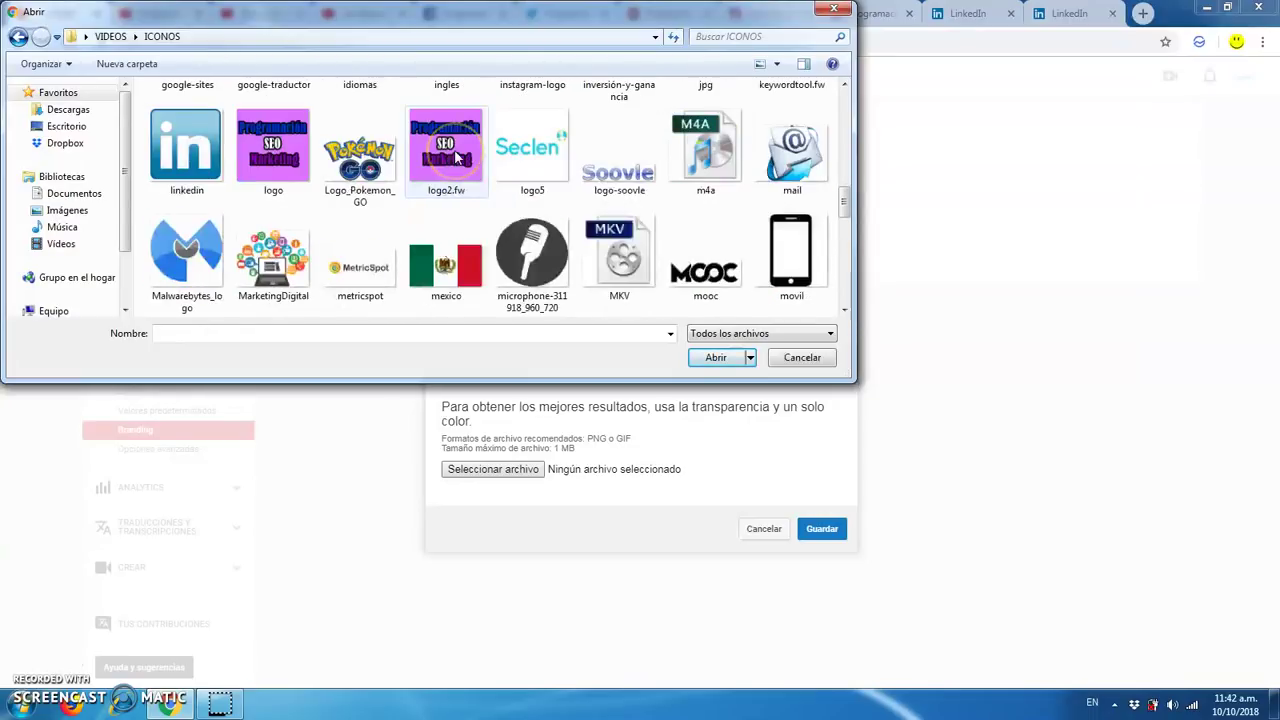
scroll(455, 152, "down", 1)
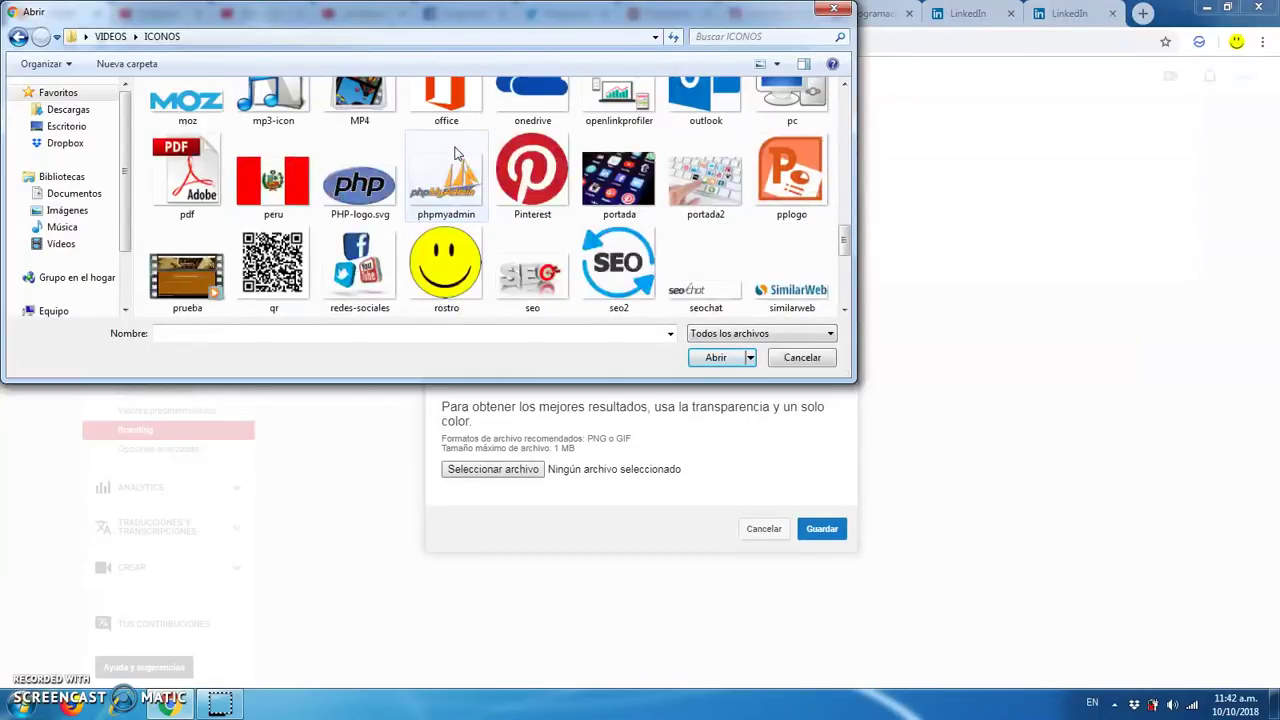
scroll(455, 152, "down", 1)
left_click(356, 285)
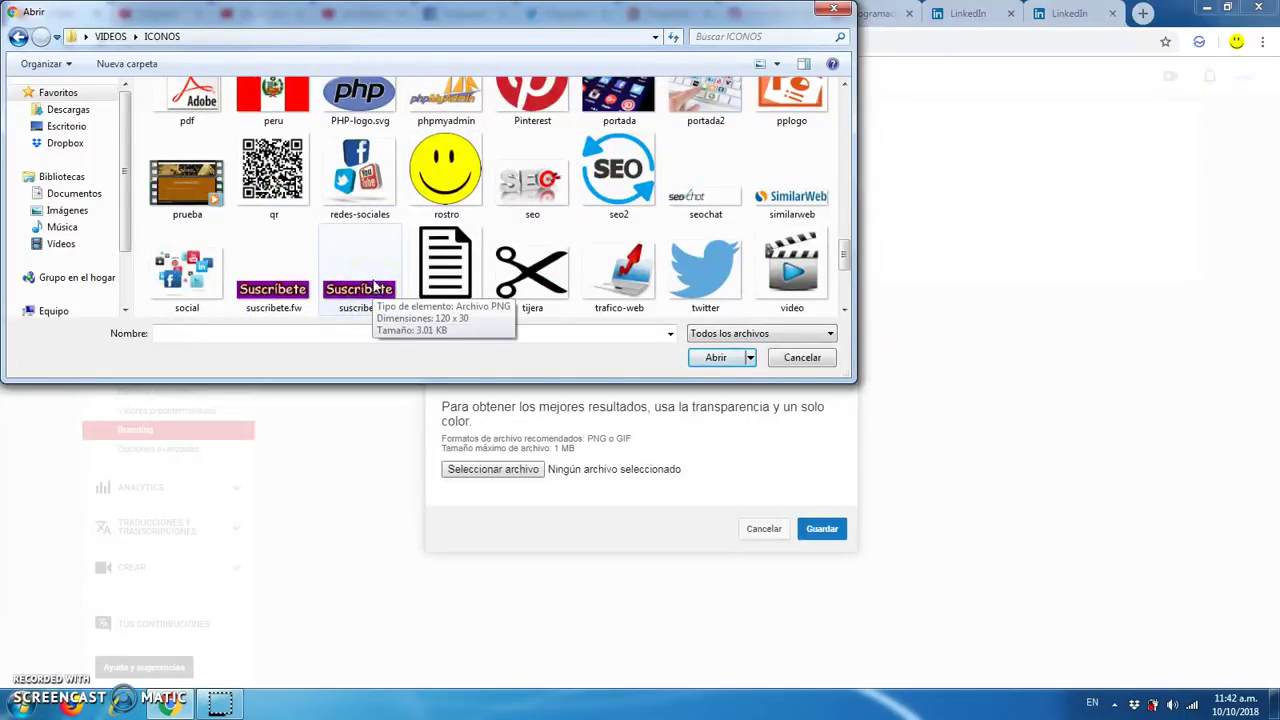
left_click(380, 290)
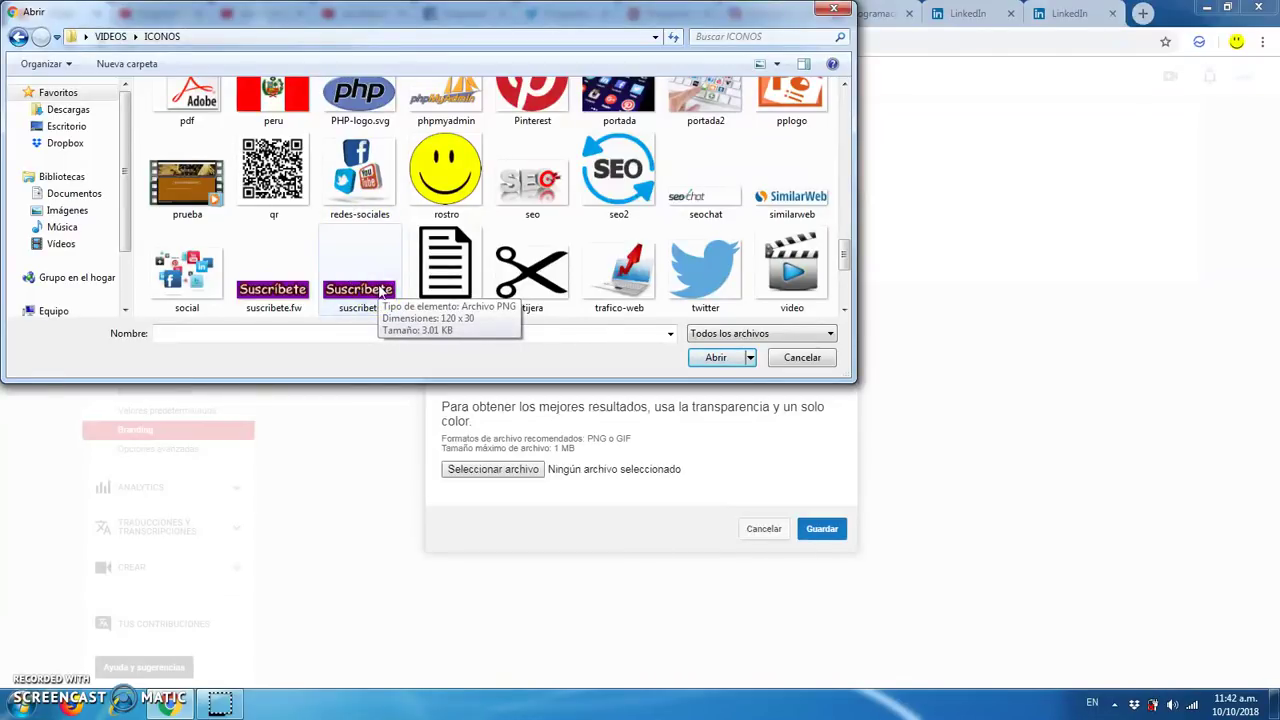
double_click(380, 290)
left_click(826, 531)
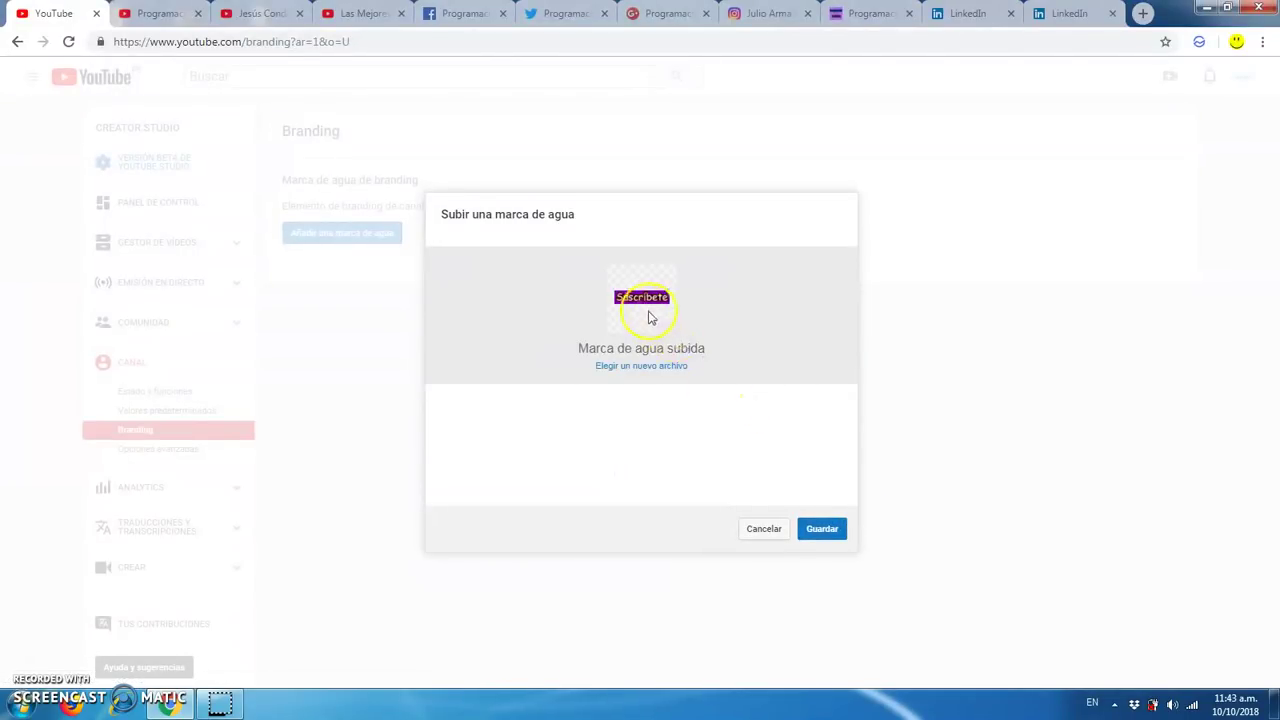
left_click(822, 533)
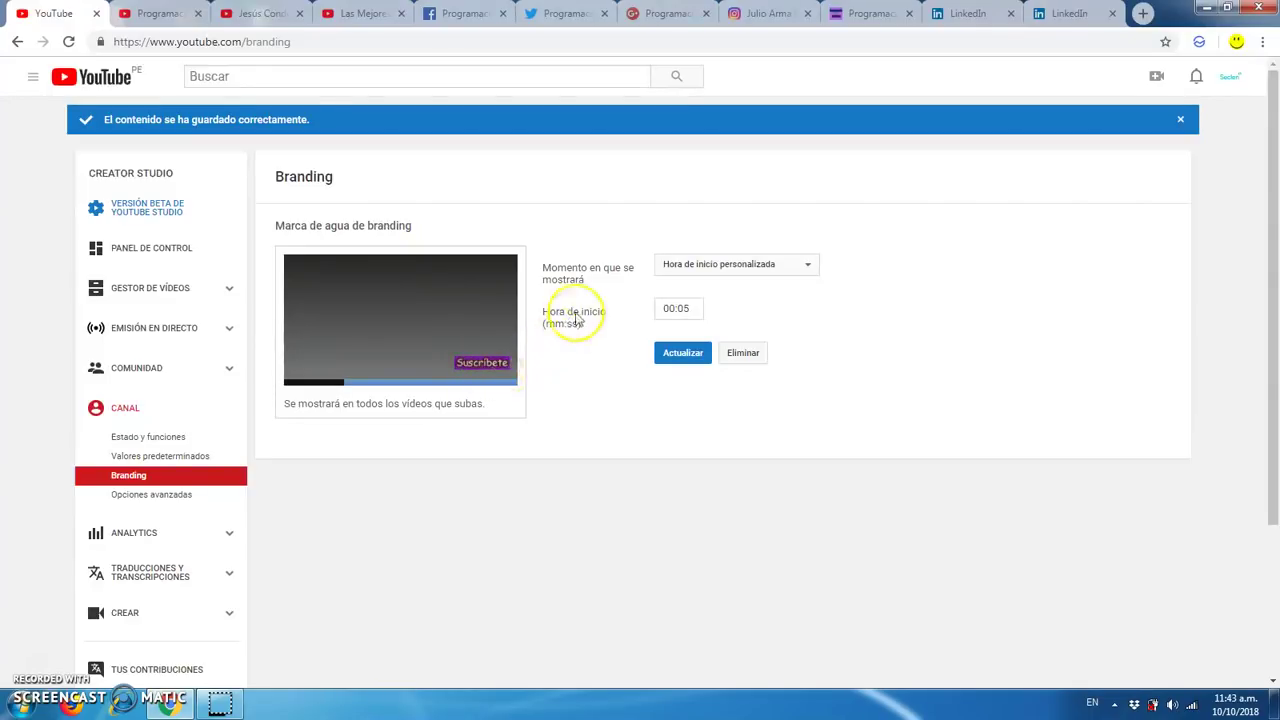
Set the watermark's display time to Durante todo el vídeo and update the branding settings
left_click(720, 264)
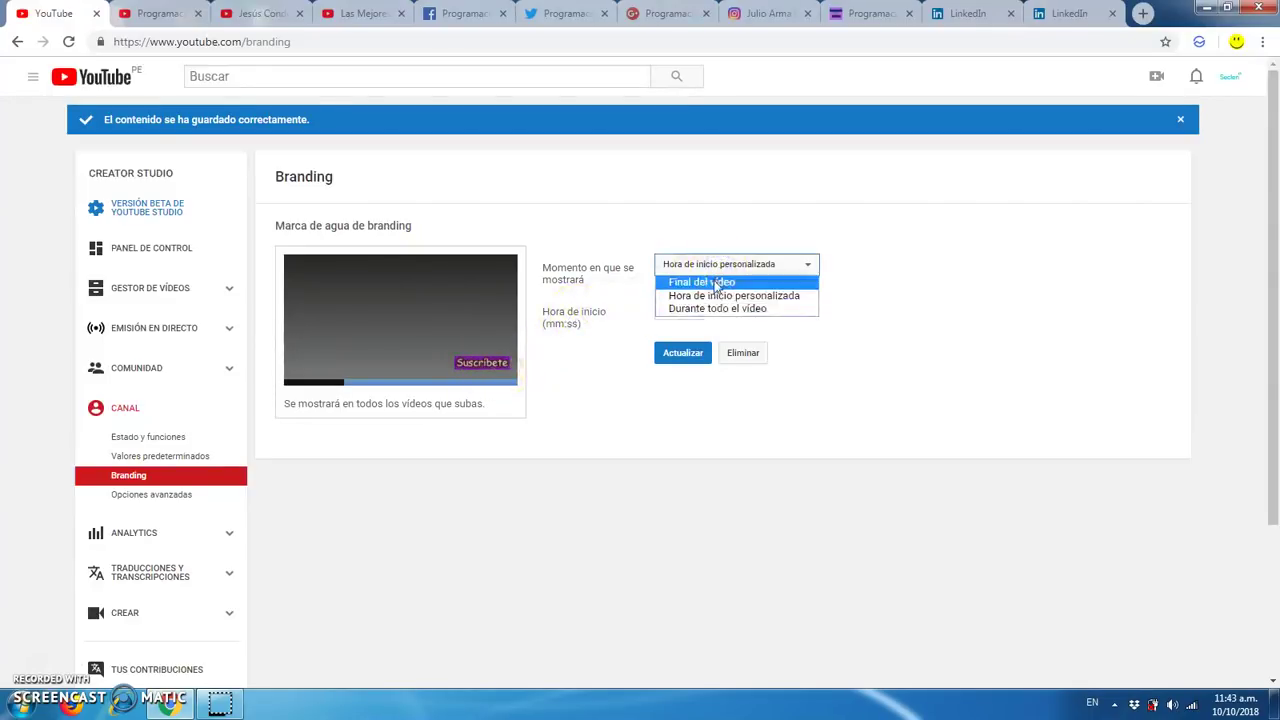
left_click(719, 310)
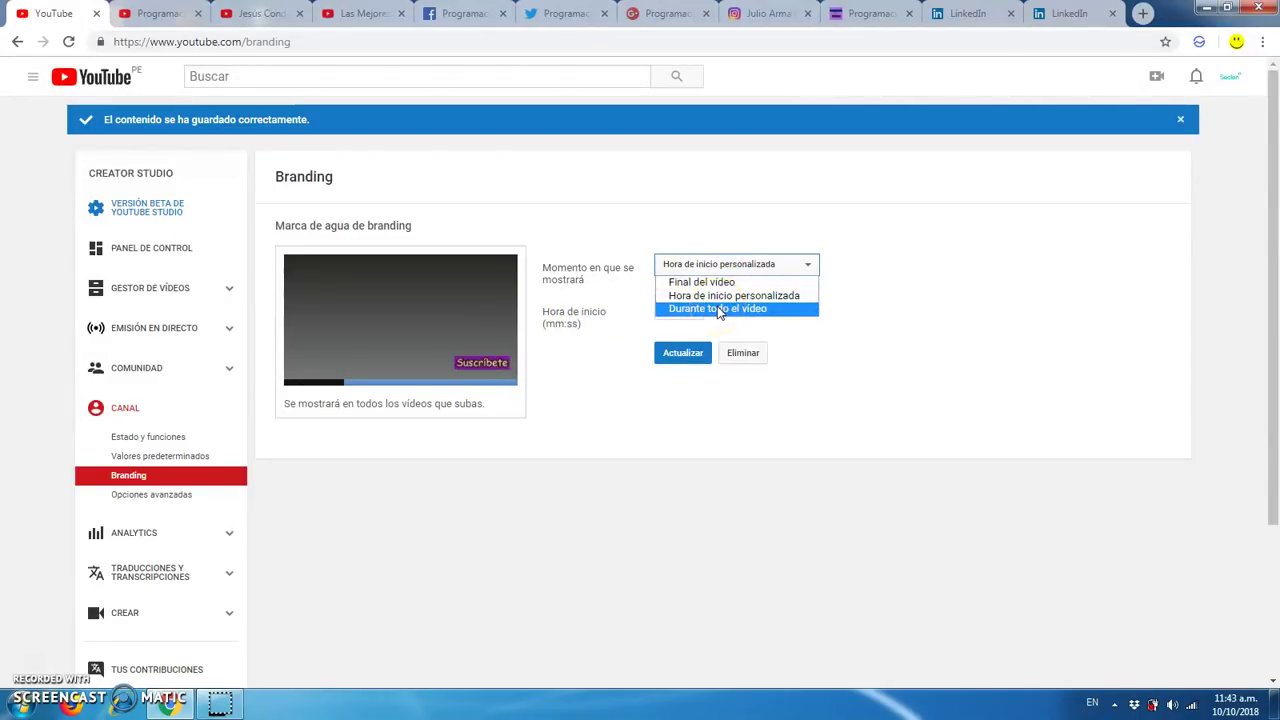
left_click(719, 310)
left_click(468, 360)
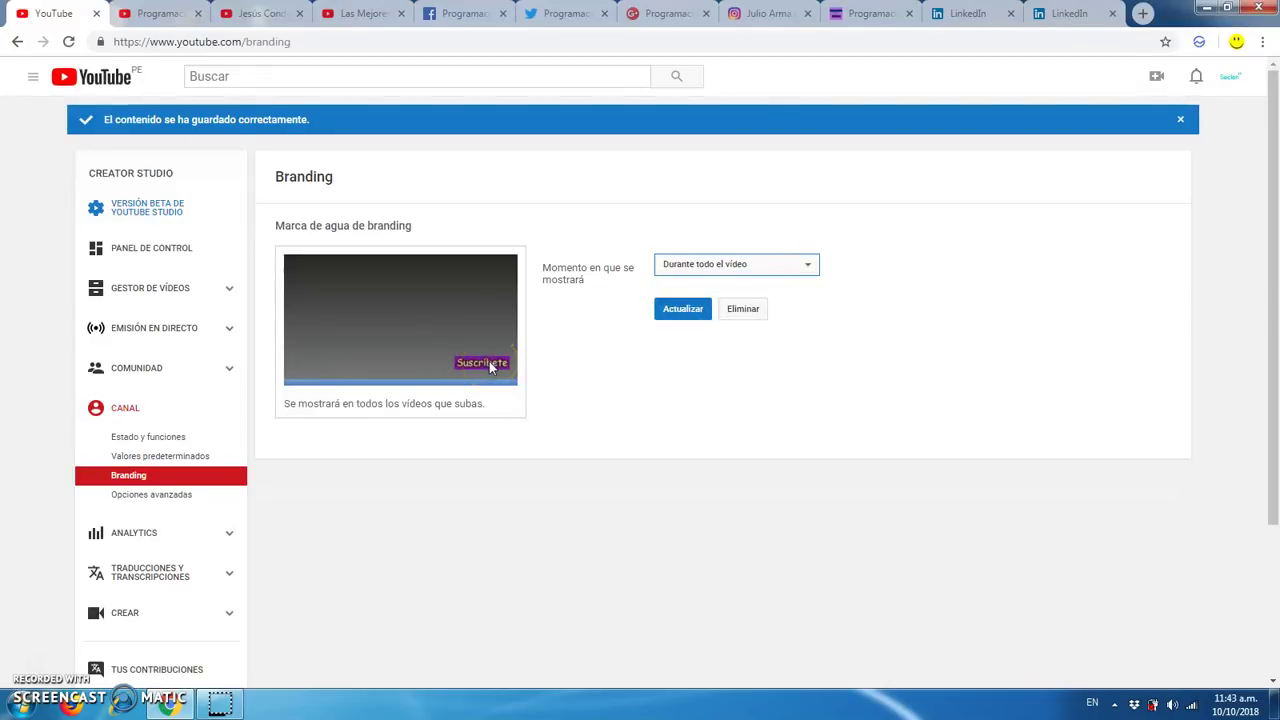
left_click(505, 370)
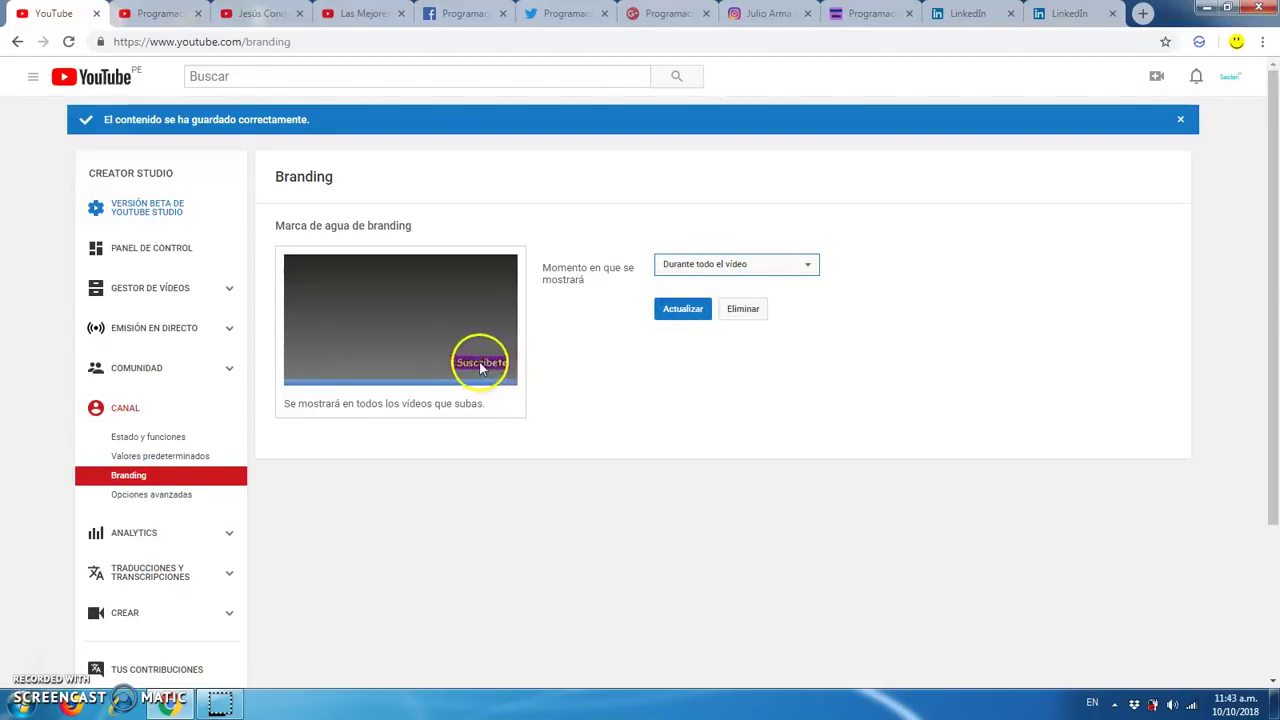
left_click(488, 368)
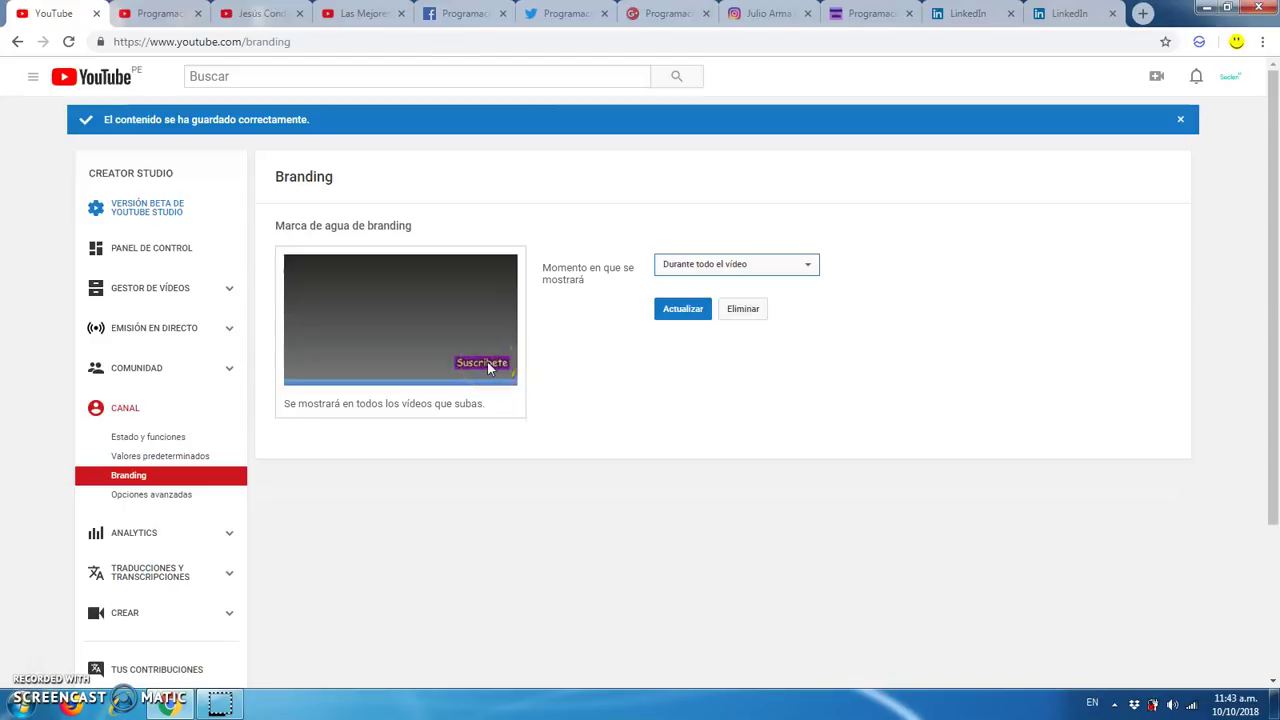
left_click(488, 368)
left_click(480, 365)
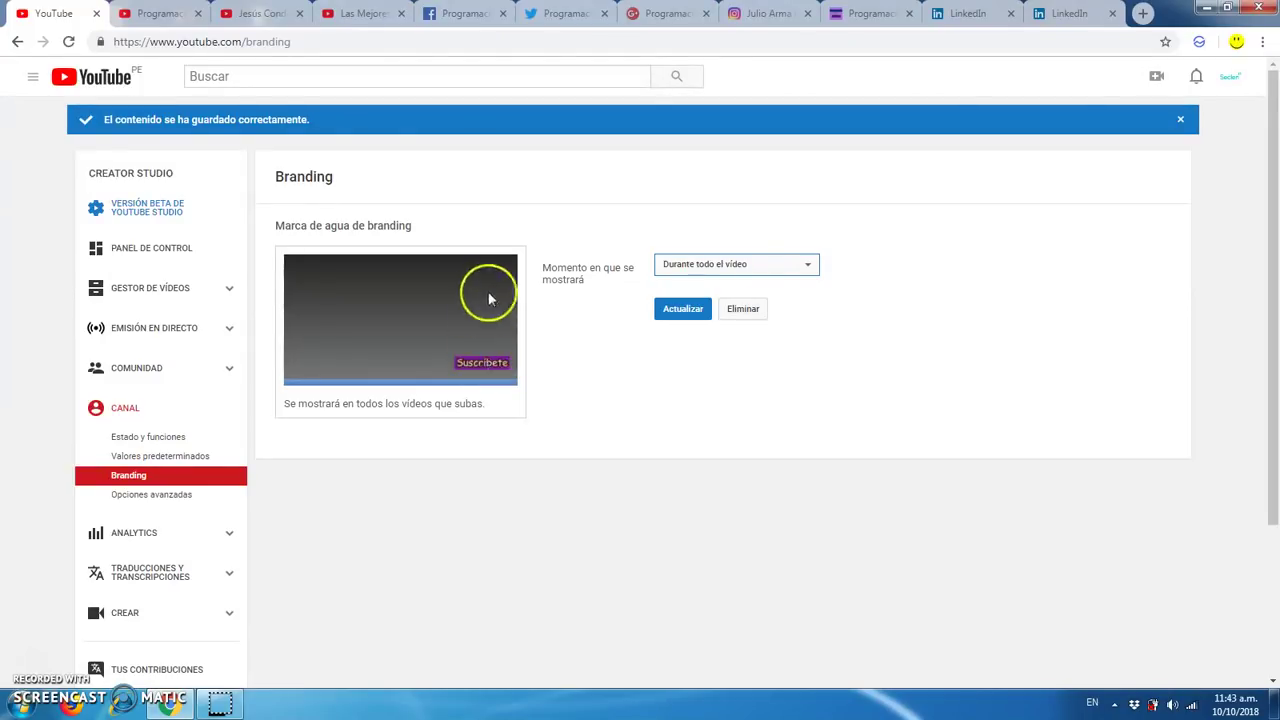
left_click(482, 365)
left_click(684, 311)
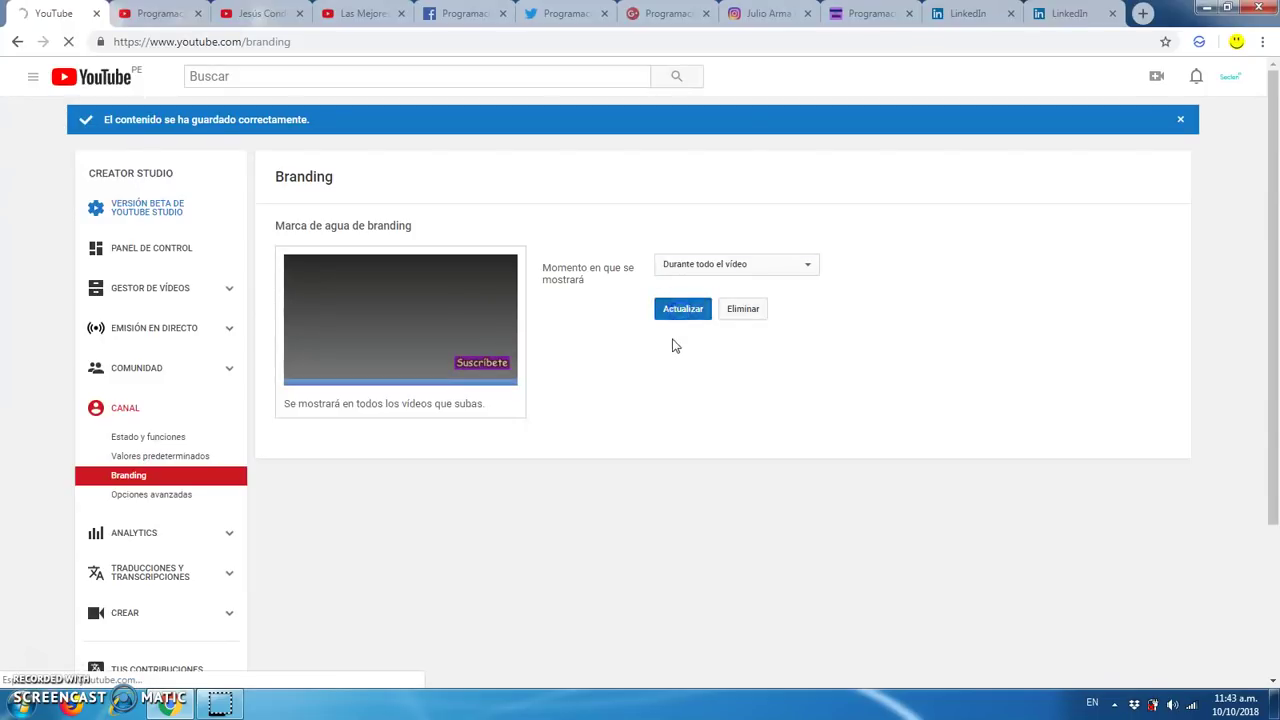
Check the watermark in the branding preview and go to the channel's own page
left_click(488, 365)
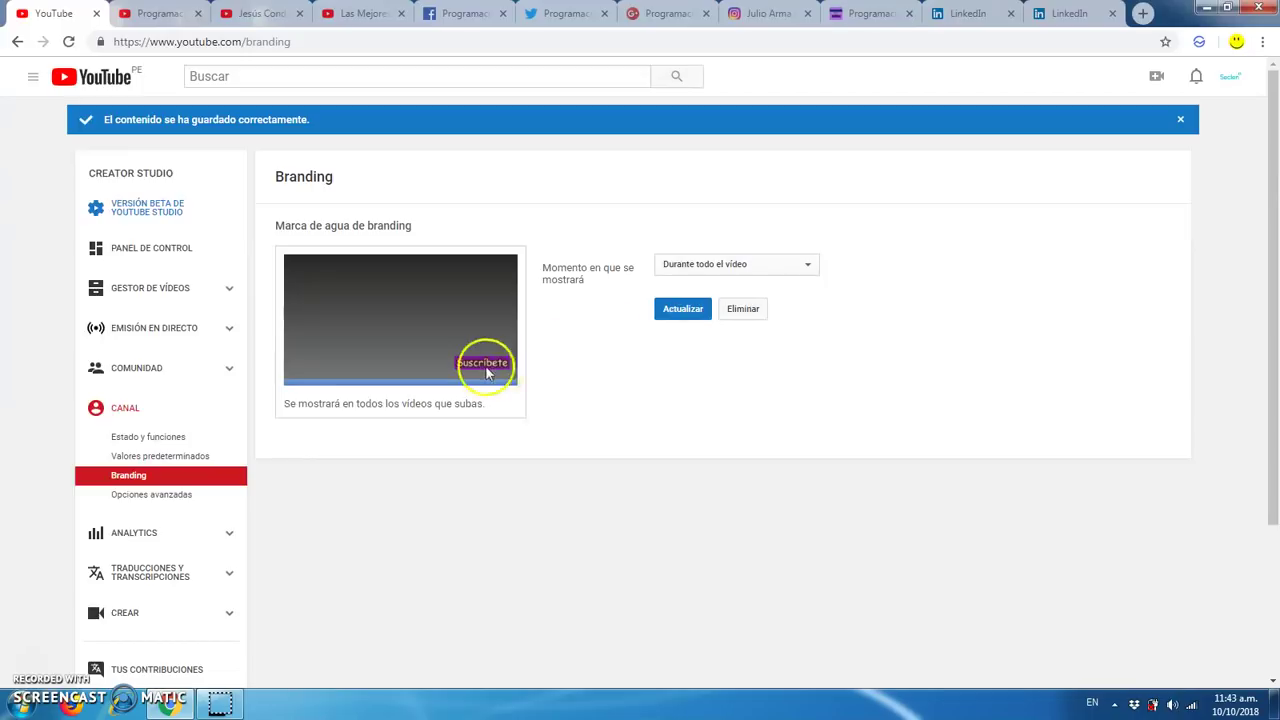
left_click(33, 78)
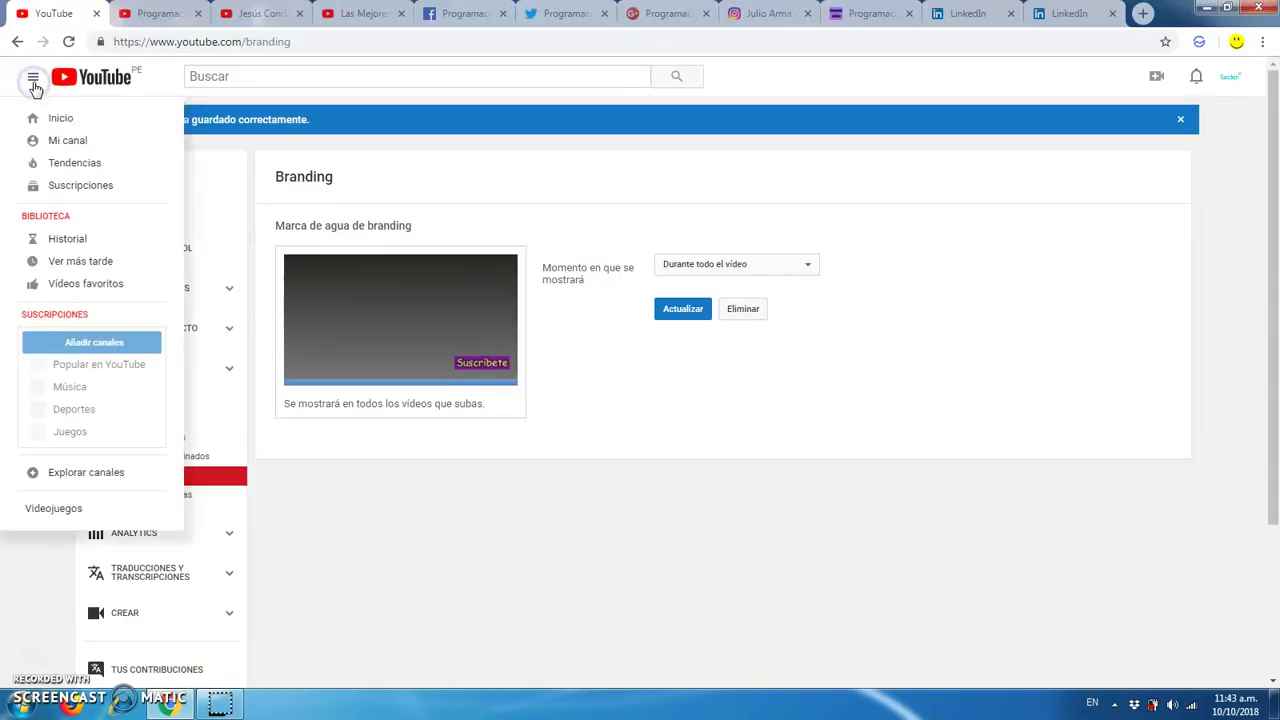
left_click(84, 145)
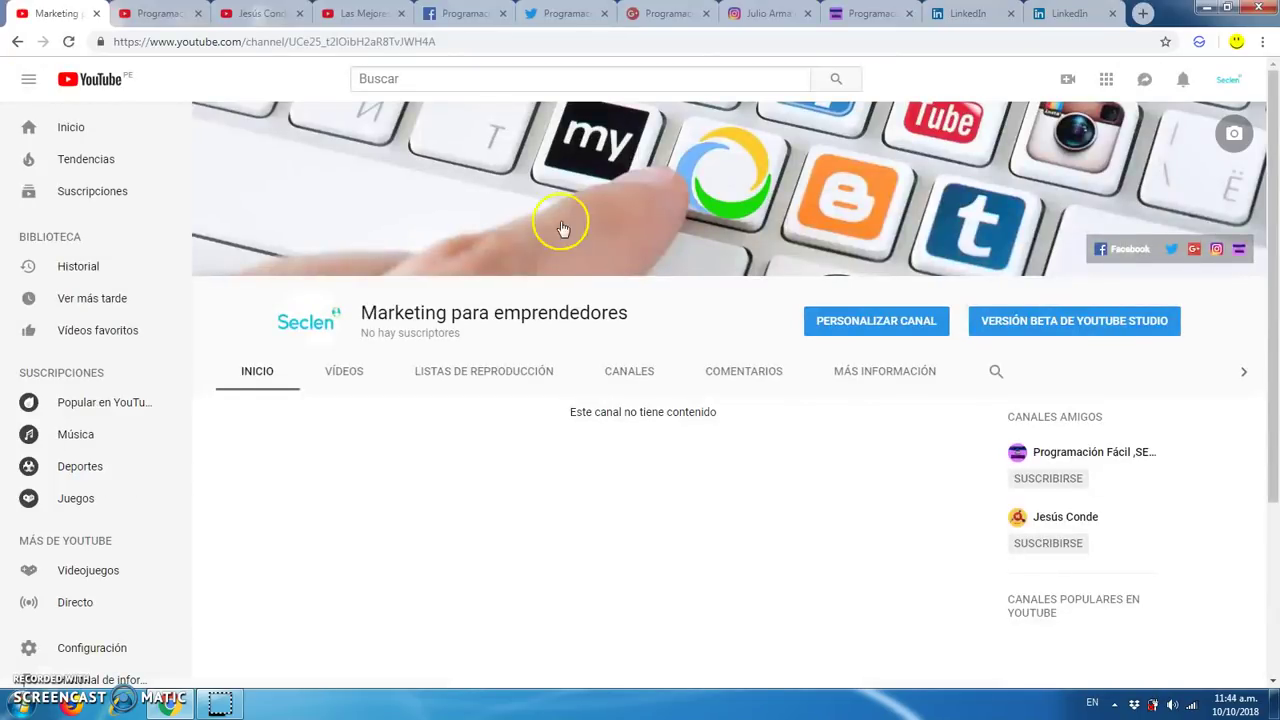
Replace the channel header with the green leaves image from the Galería collection
mouse_move(1233, 137)
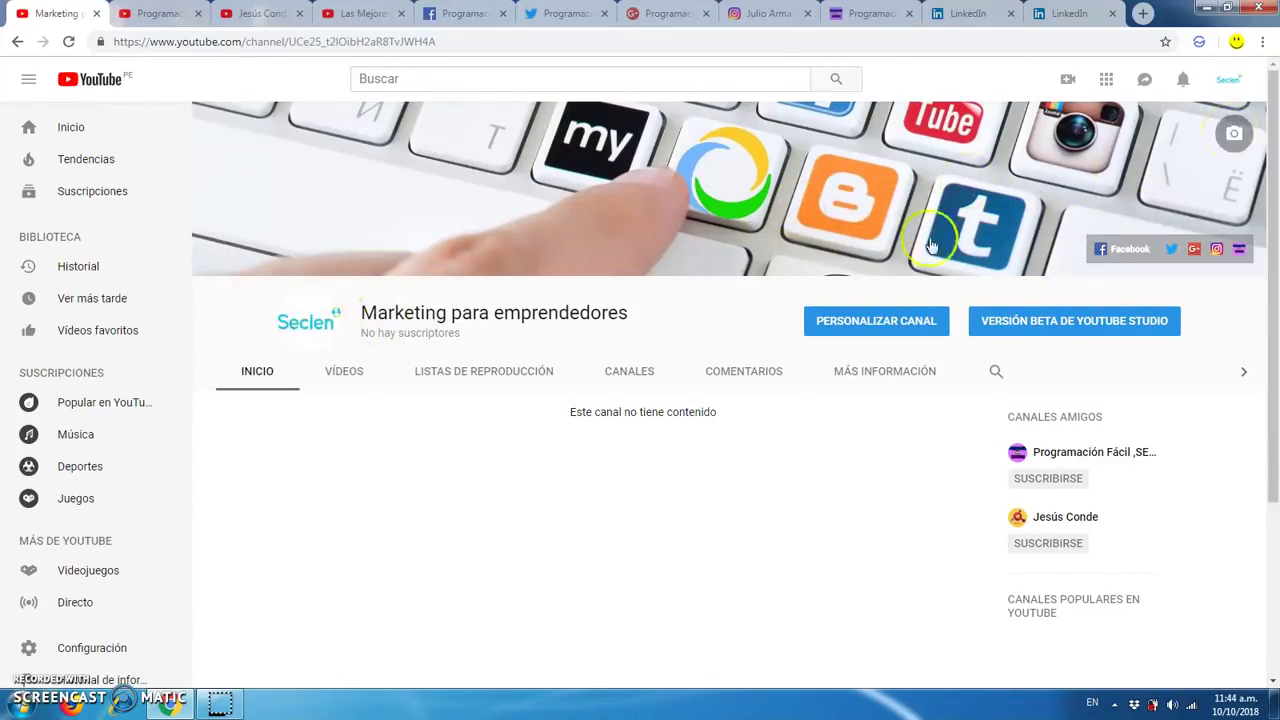
left_click(1237, 135)
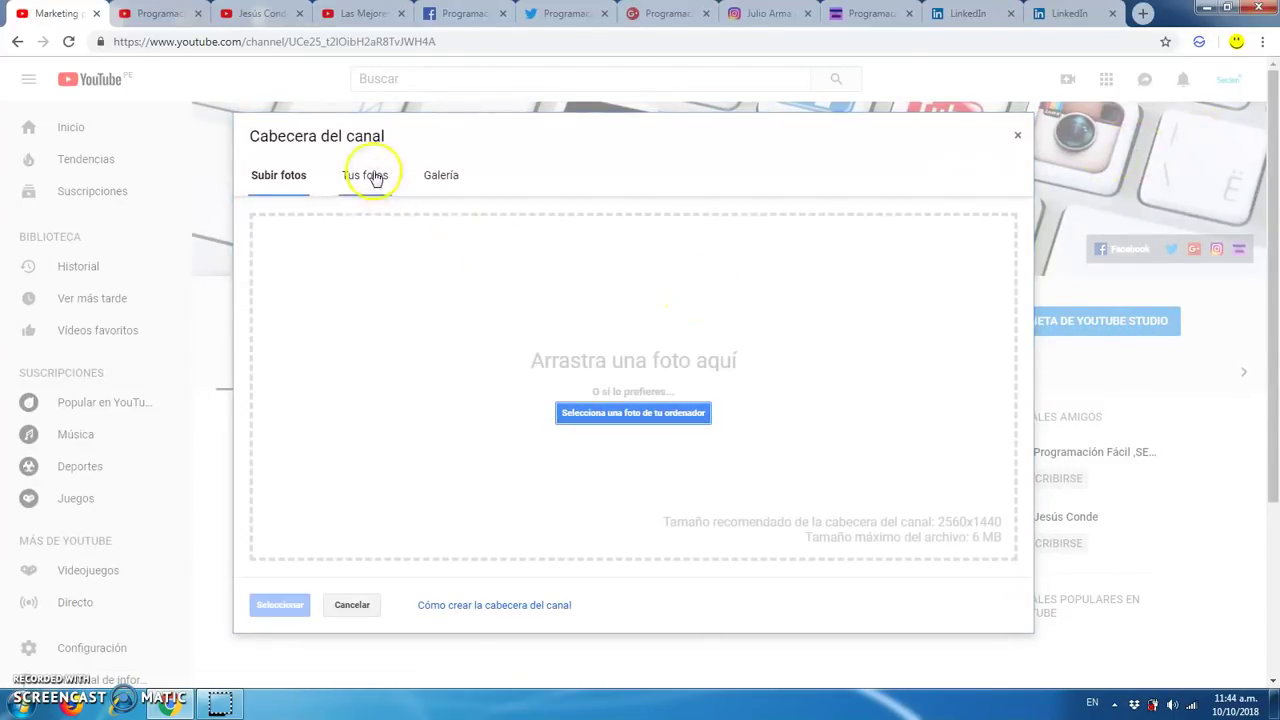
left_click(440, 178)
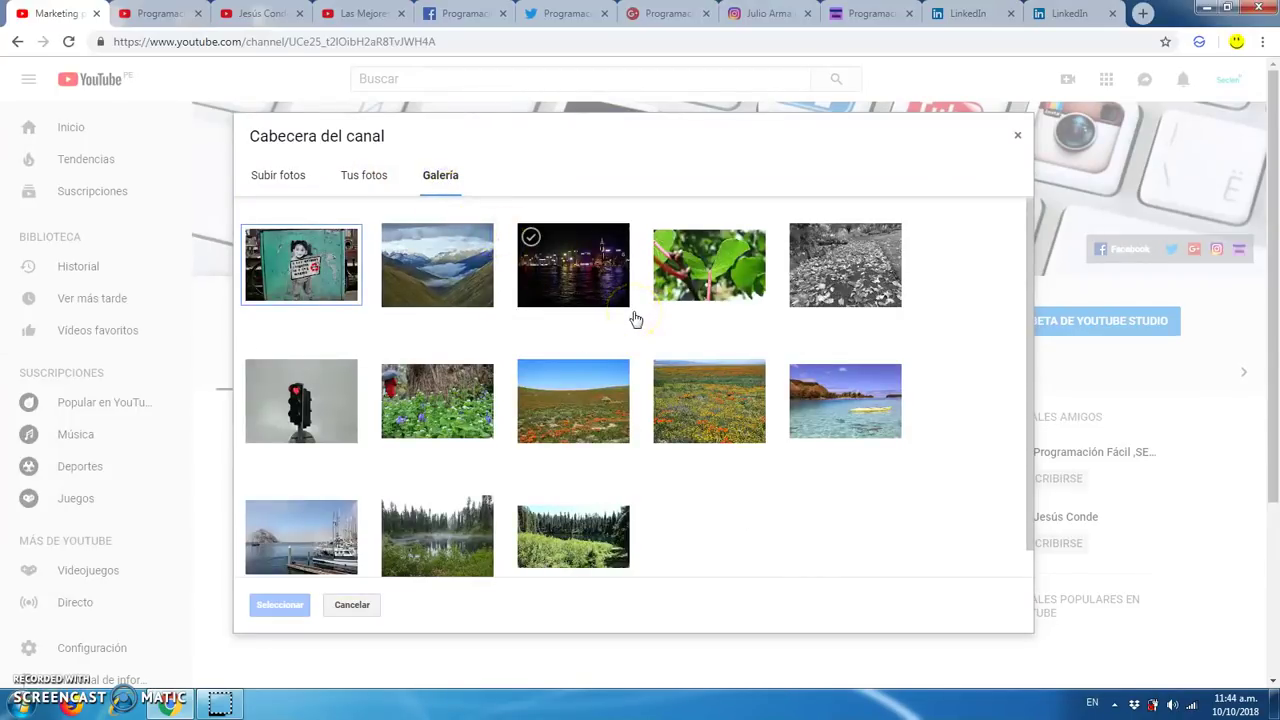
scroll(636, 319, "down", 1)
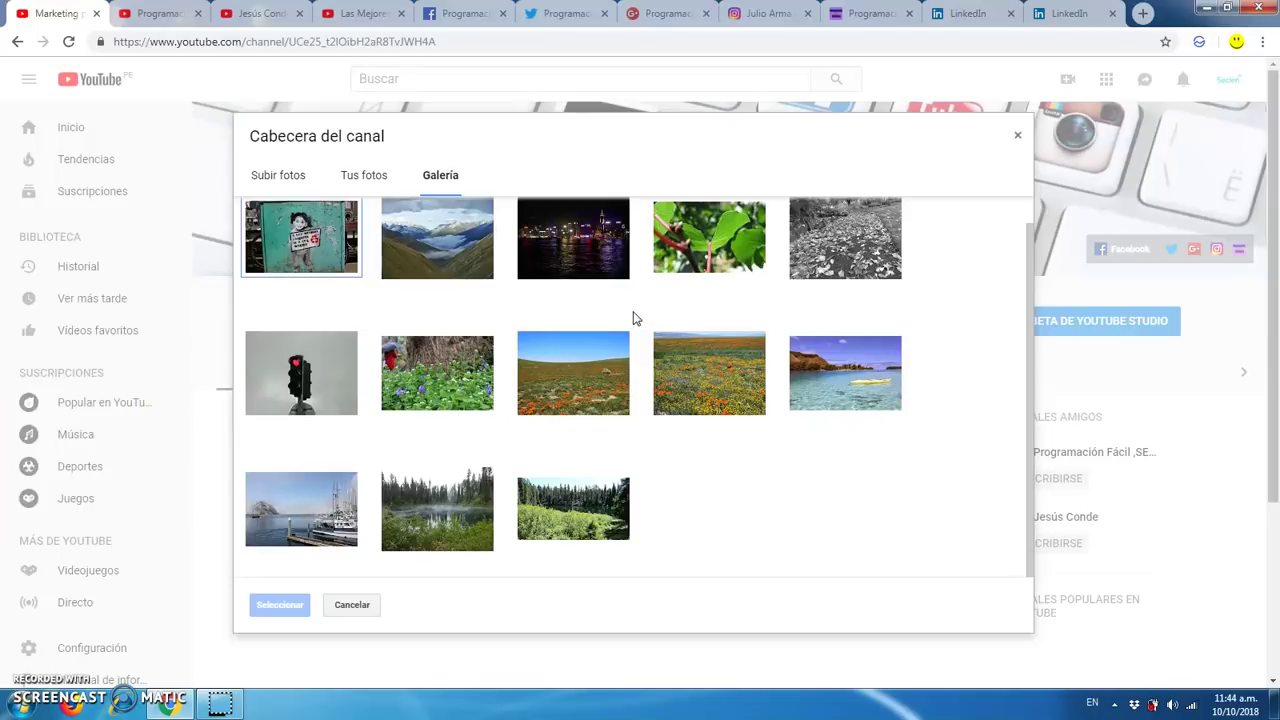
scroll(600, 328, "up", 1)
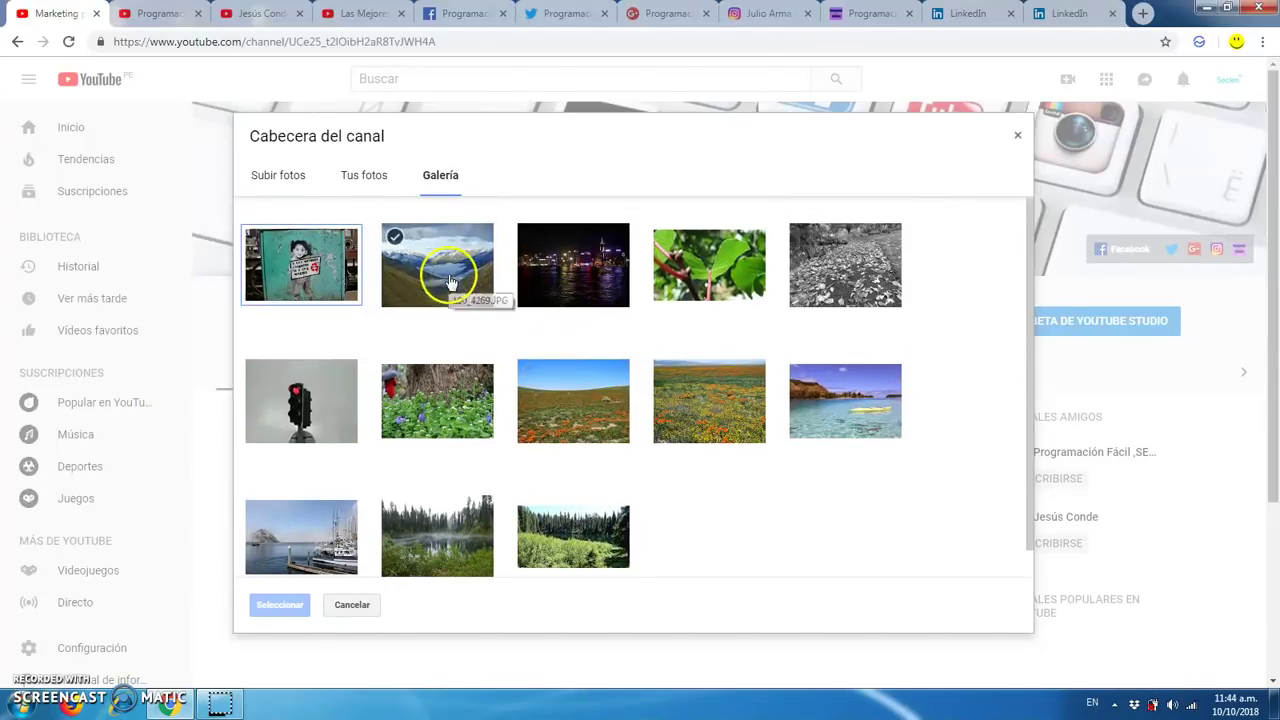
left_click(669, 246)
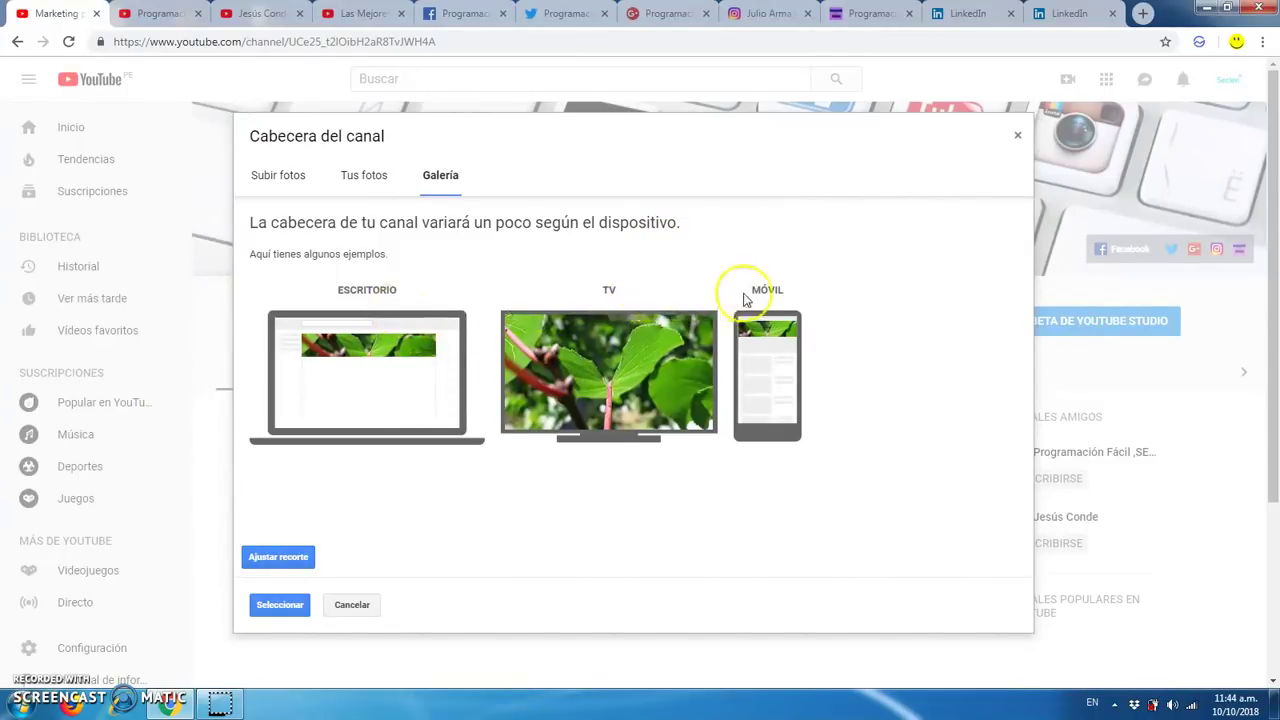
left_click(285, 605)
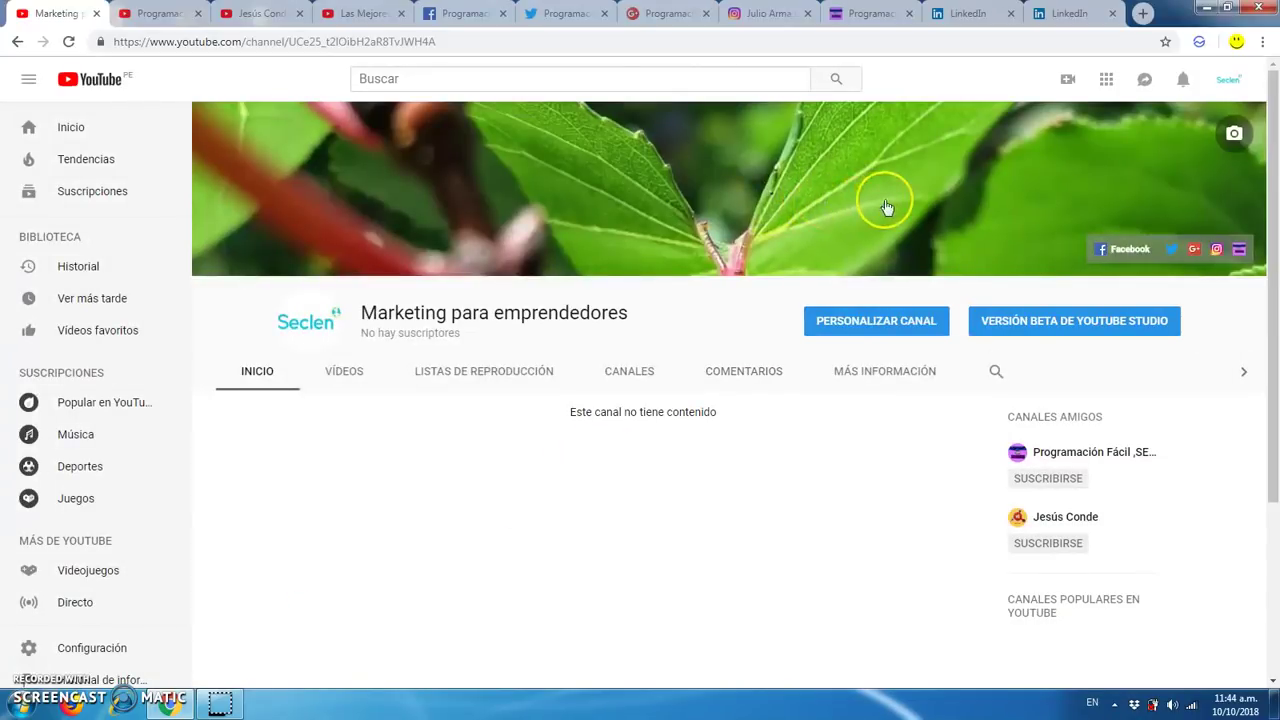
Edit the channel icon and choose the yellow smiley picture from the existing photos as the Google profile photo
left_click(311, 318)
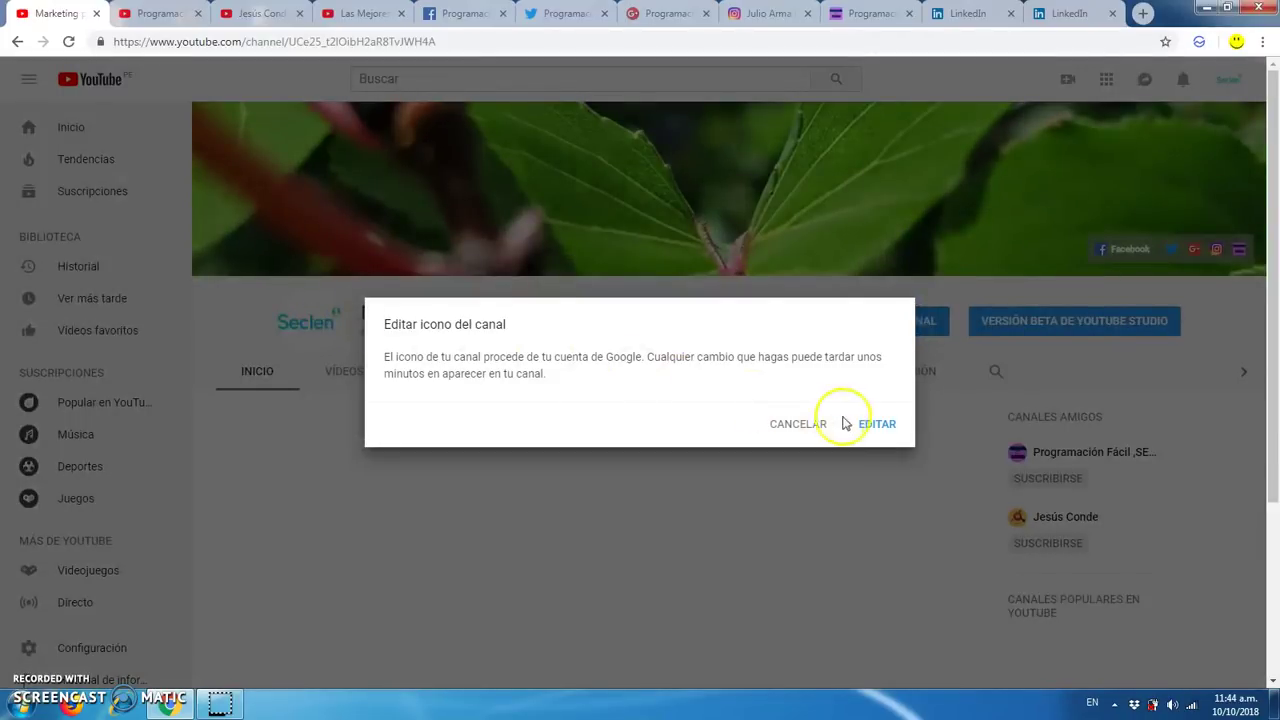
left_click(876, 426)
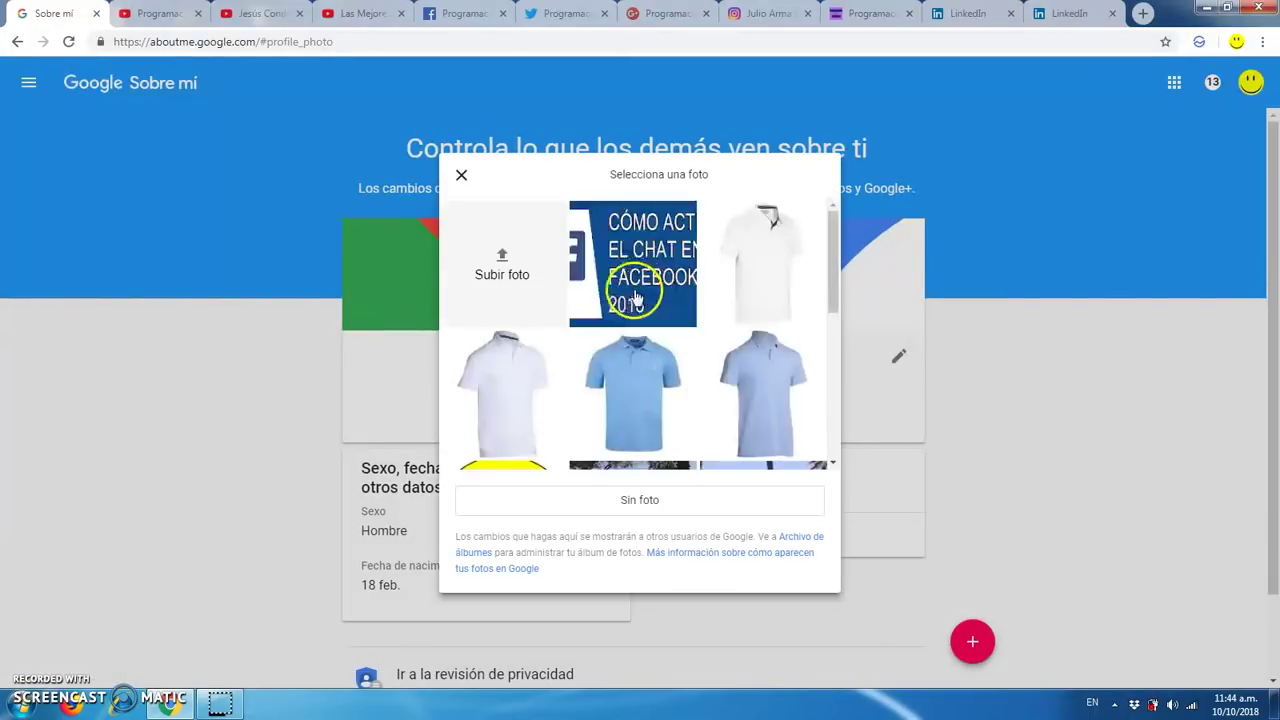
scroll(660, 296, "down", 2)
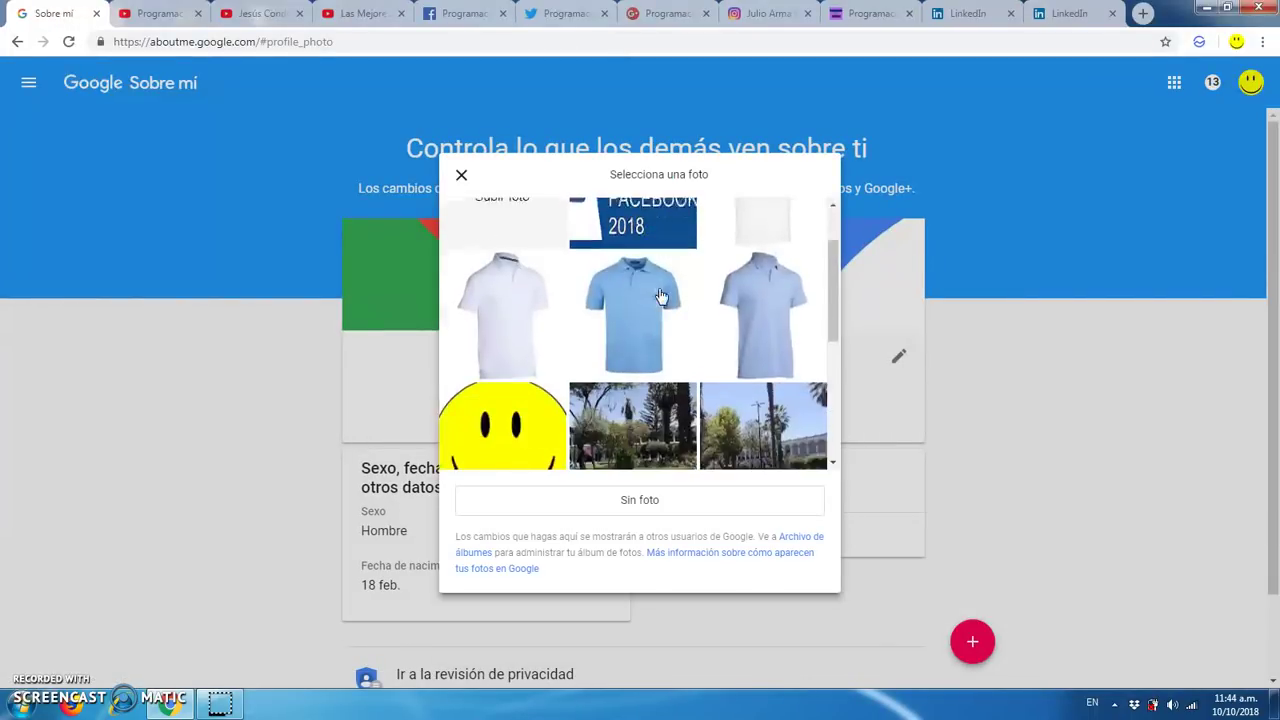
scroll(660, 296, "down", 3)
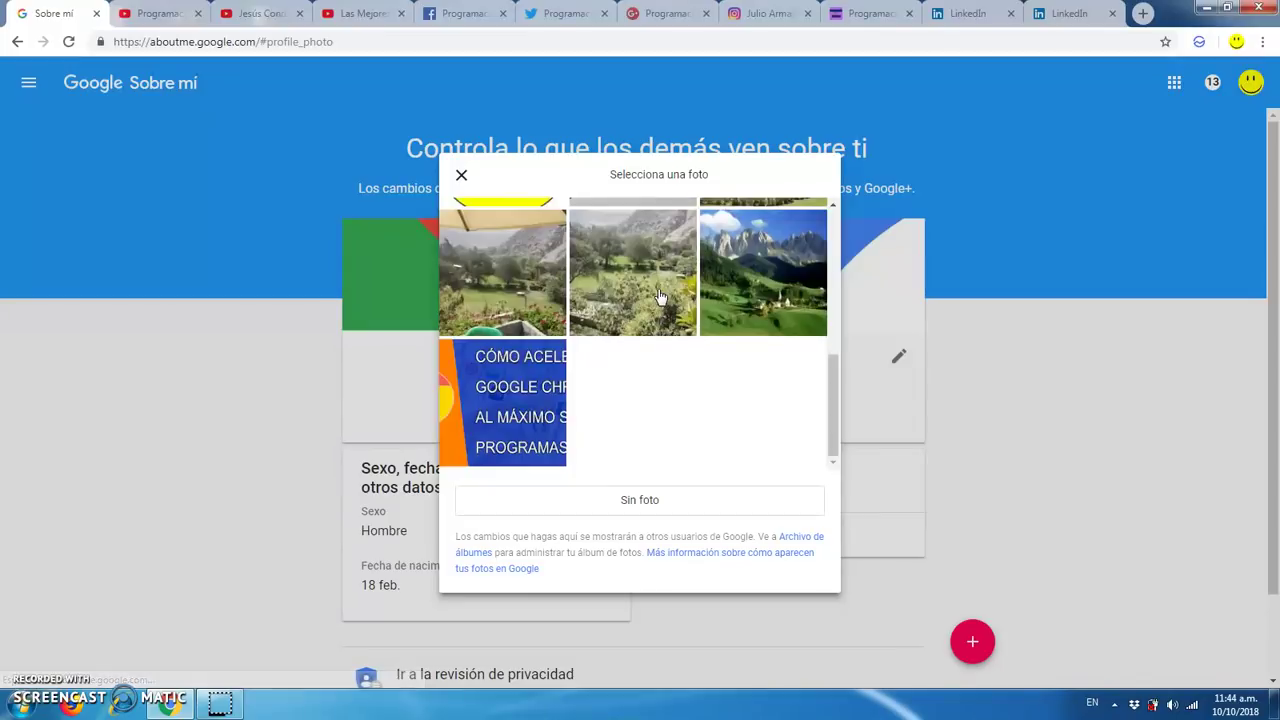
scroll(660, 296, "up", 4)
scroll(660, 296, "up", 2)
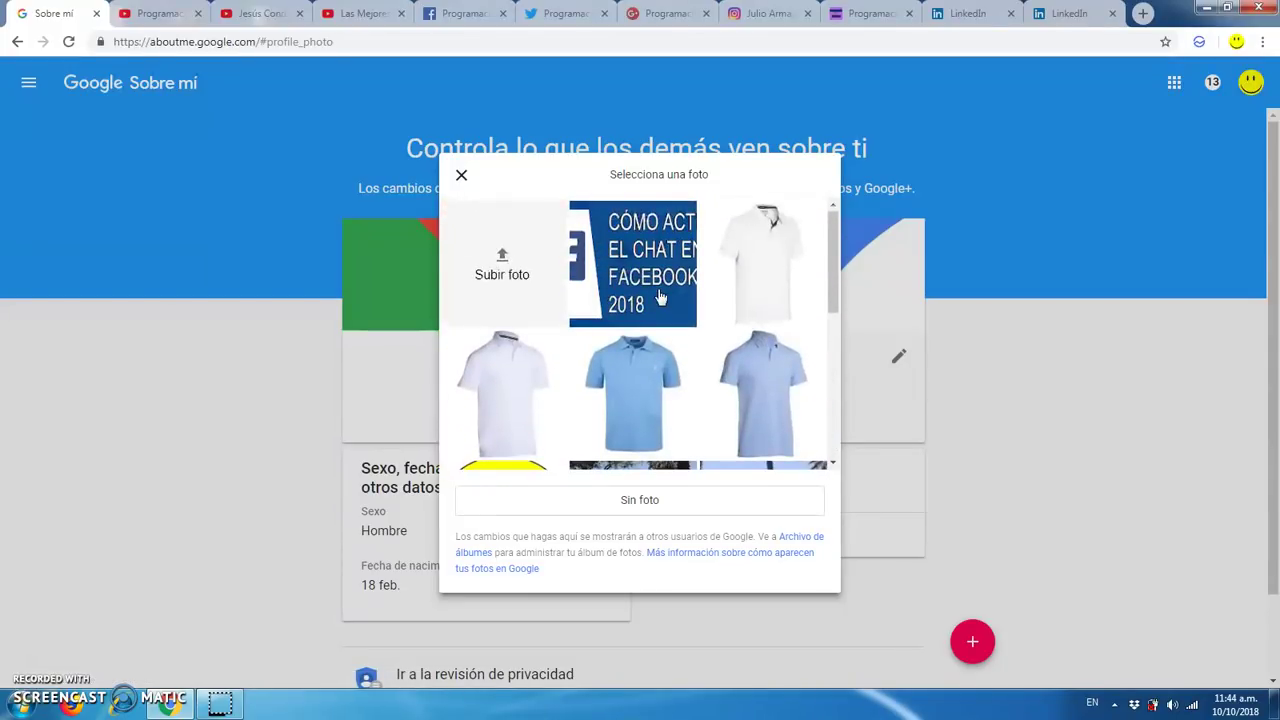
scroll(660, 296, "down", 3)
scroll(629, 277, "up", 1)
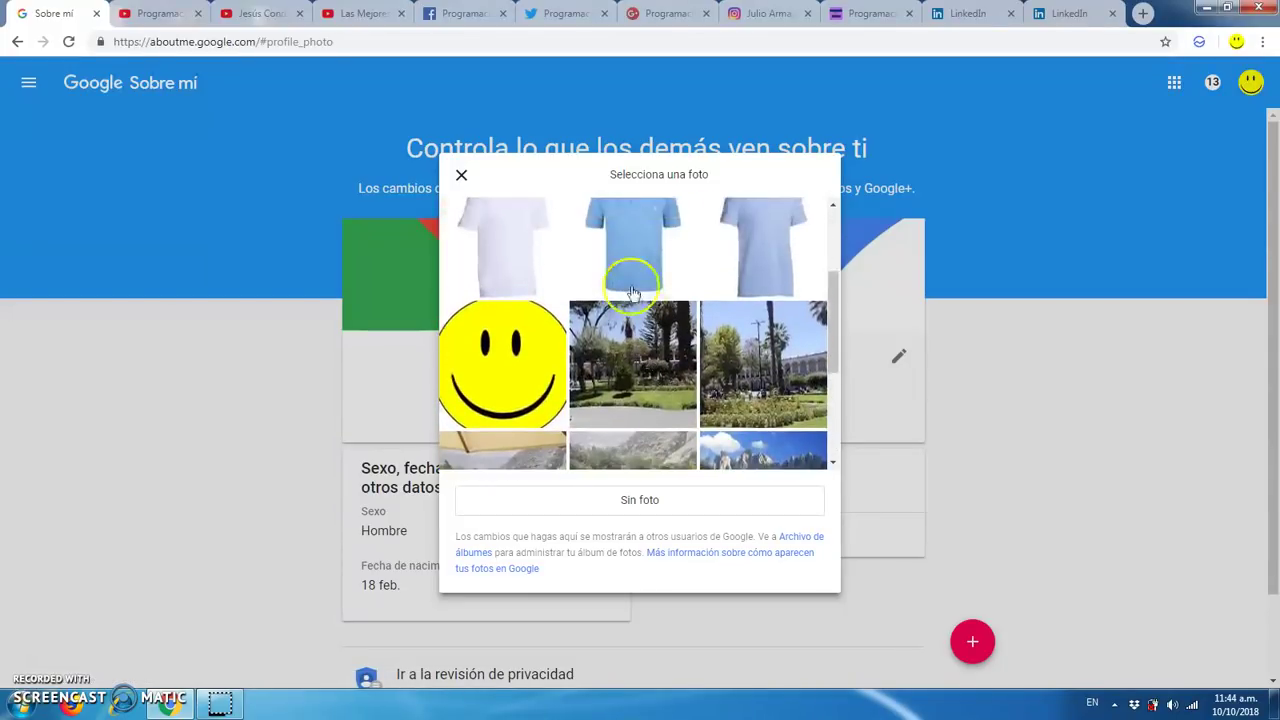
left_click(501, 362)
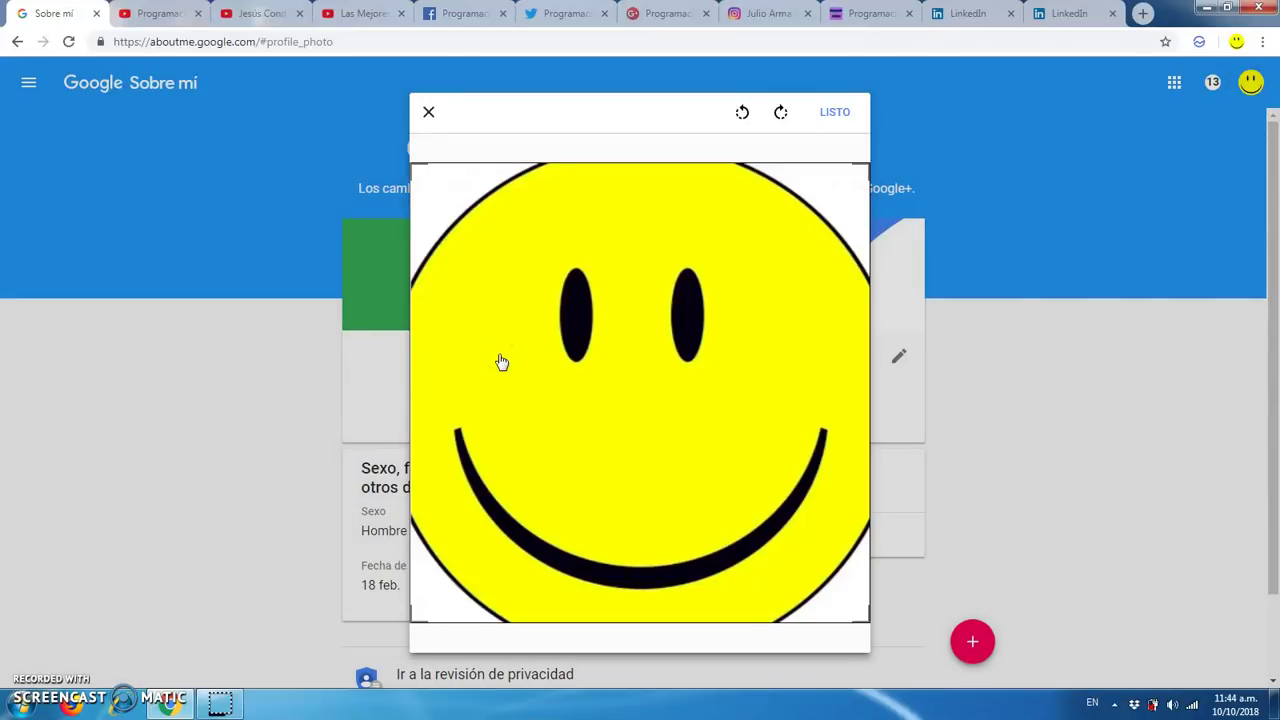
left_click(838, 113)
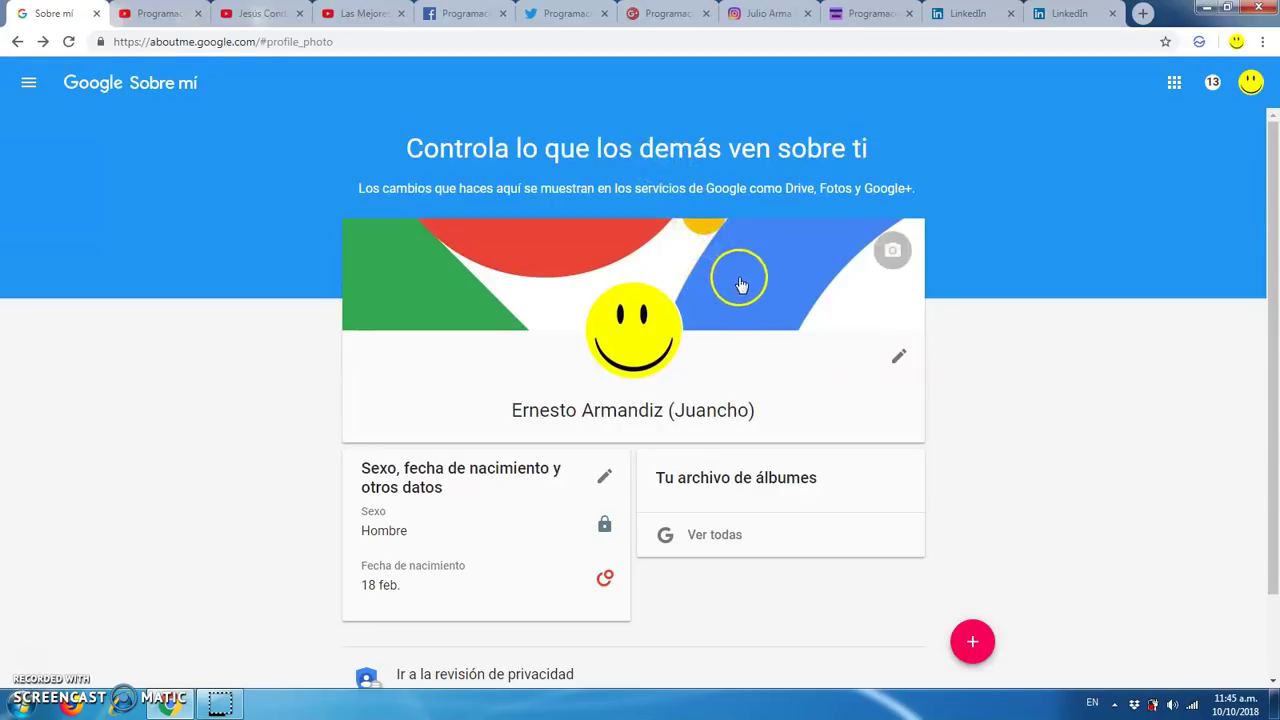
Return to the channel page and reload it to check the header and the channel icon
left_click(17, 42)
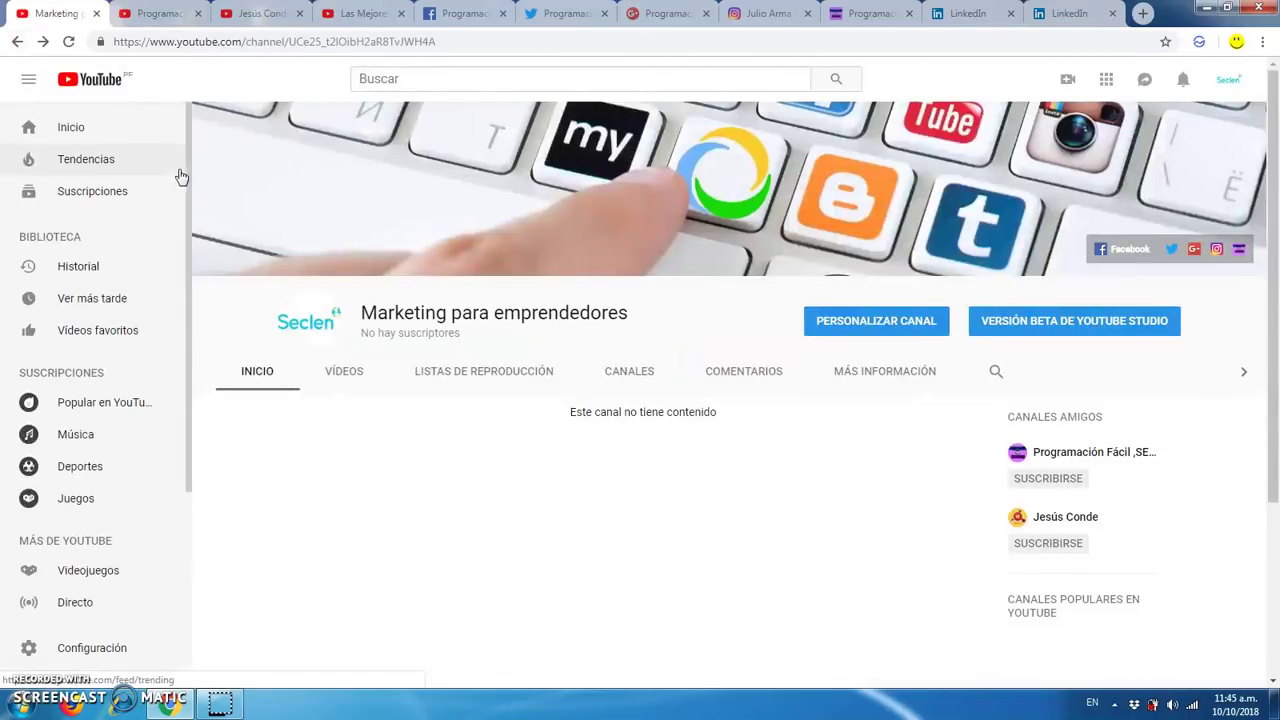
left_click(68, 42)
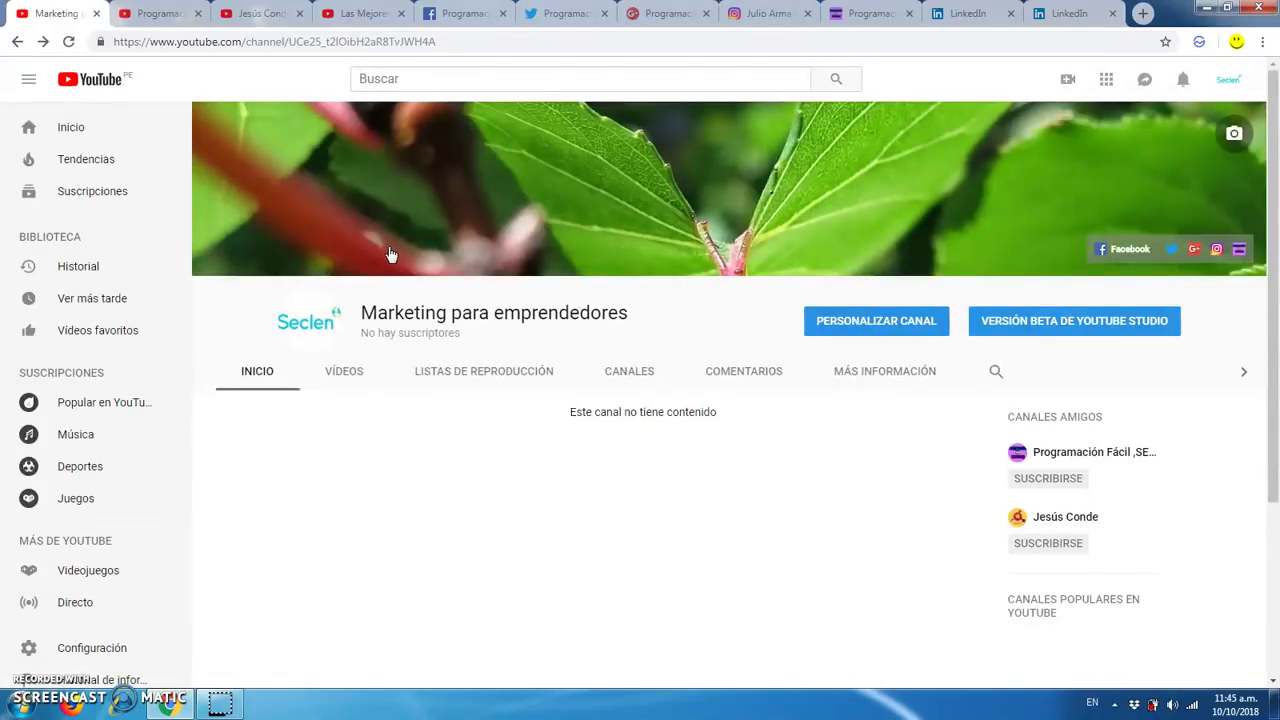
left_click(313, 328)
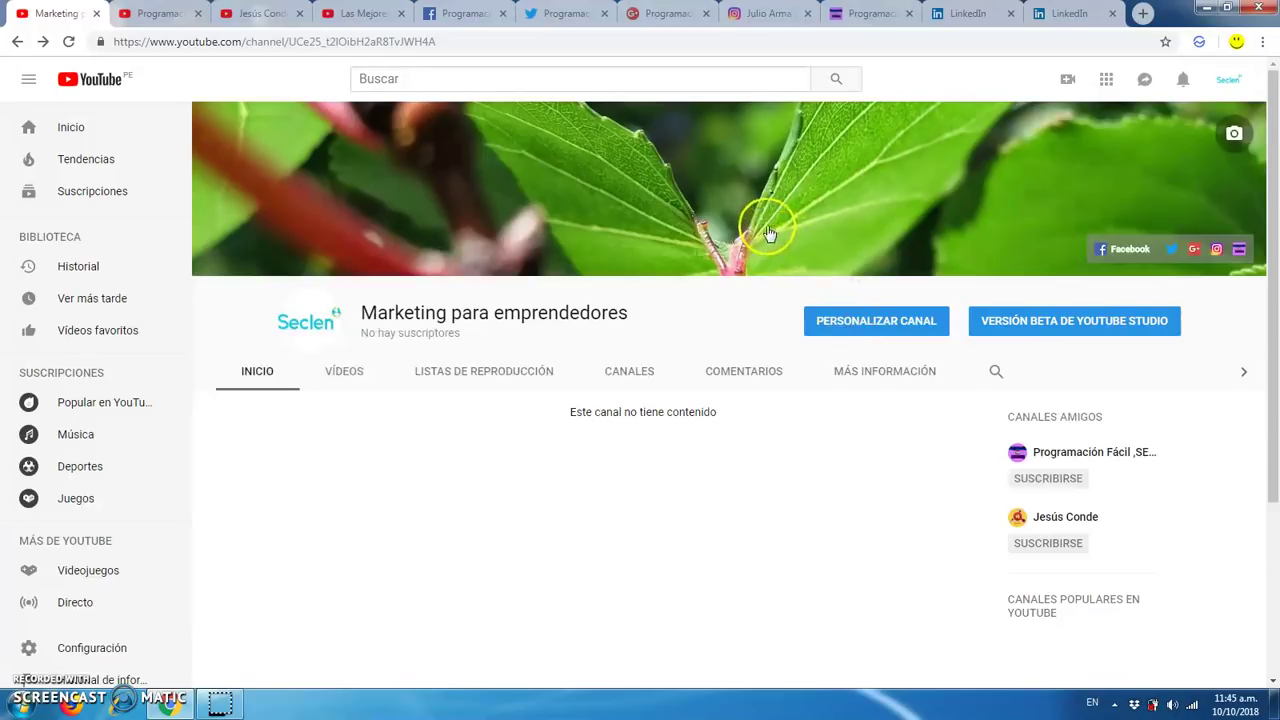
Open the channel's customization view, examine the Subir fotos, Tus fotos and Galería sources for the header, and cancel the header edit
left_click(890, 326)
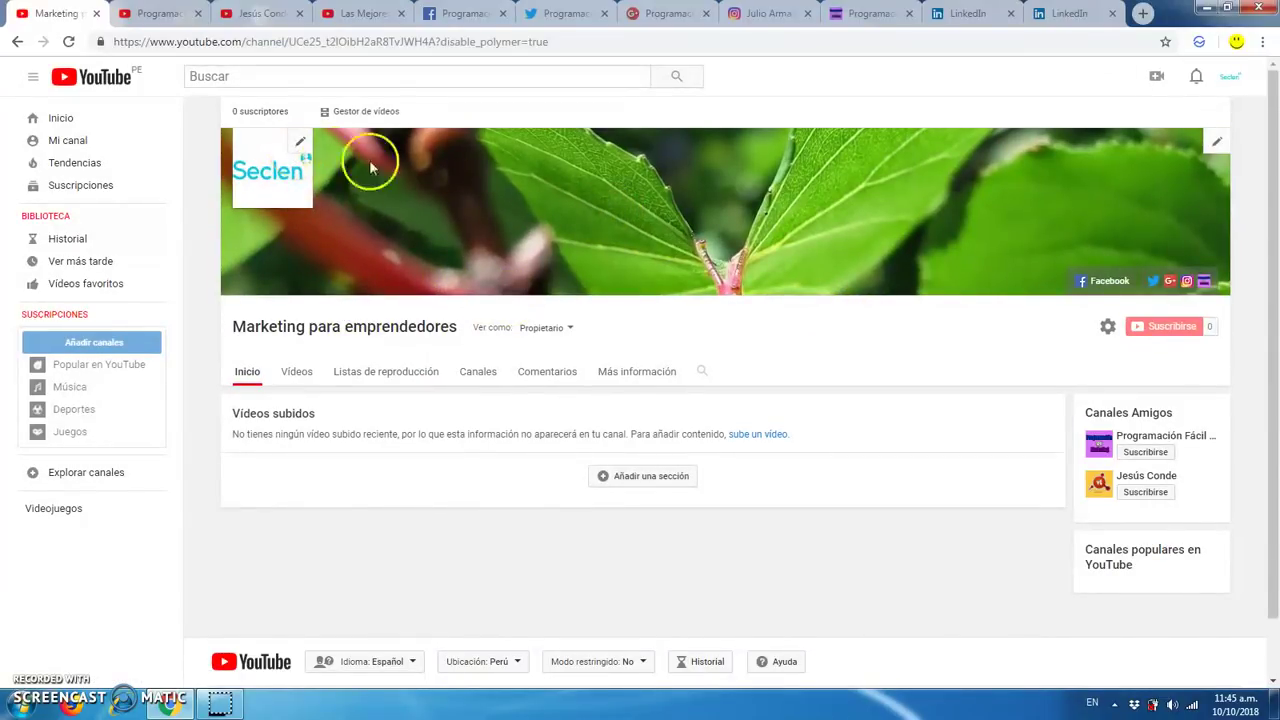
left_click(1216, 142)
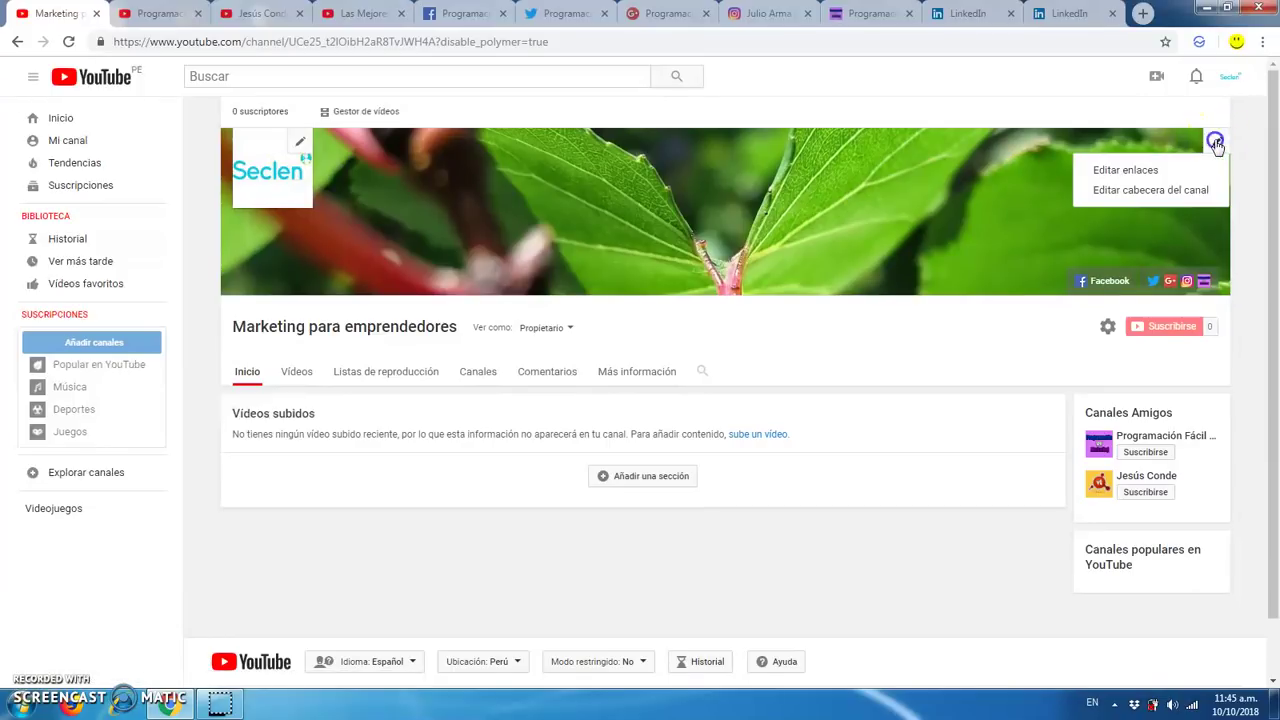
left_click(1163, 192)
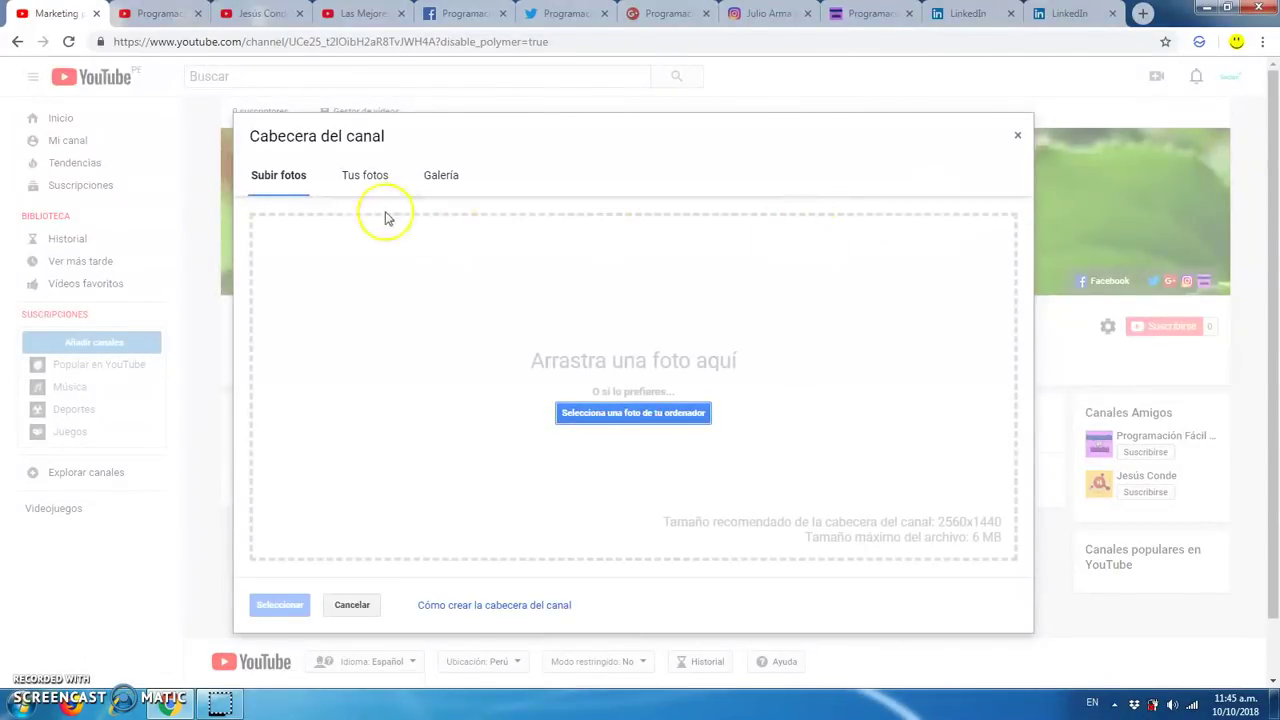
left_click(379, 183)
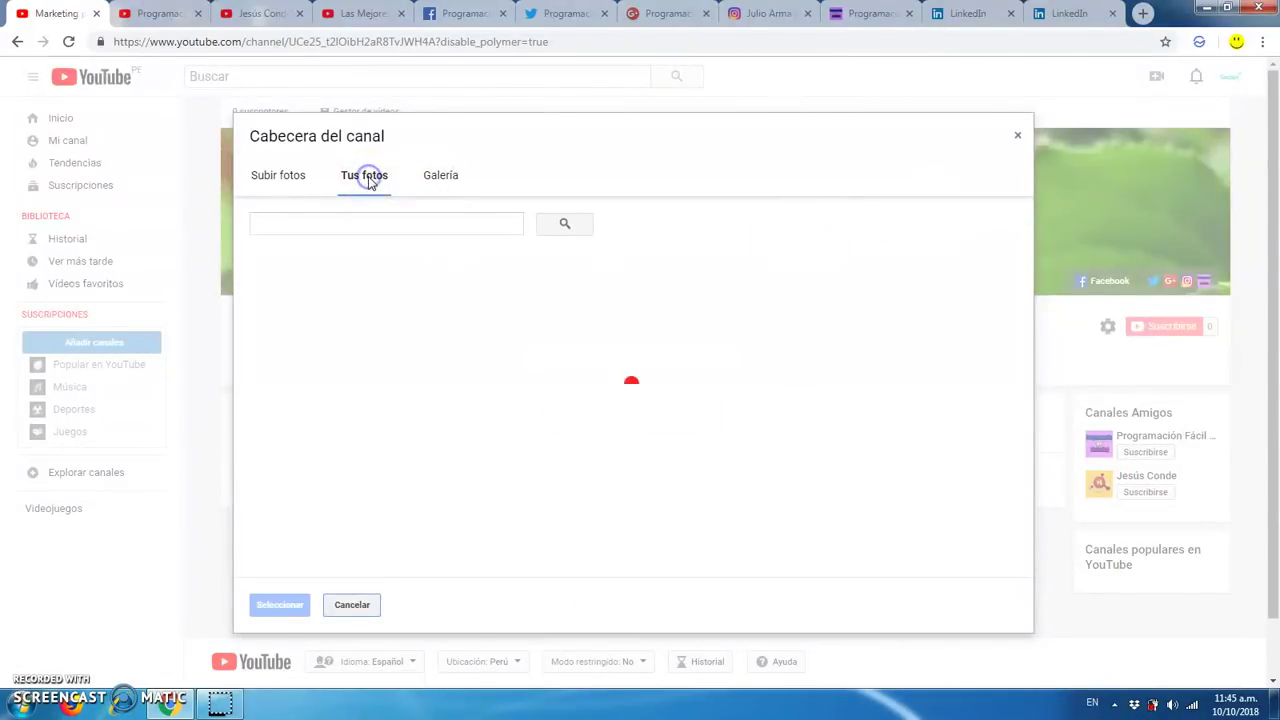
left_click(285, 180)
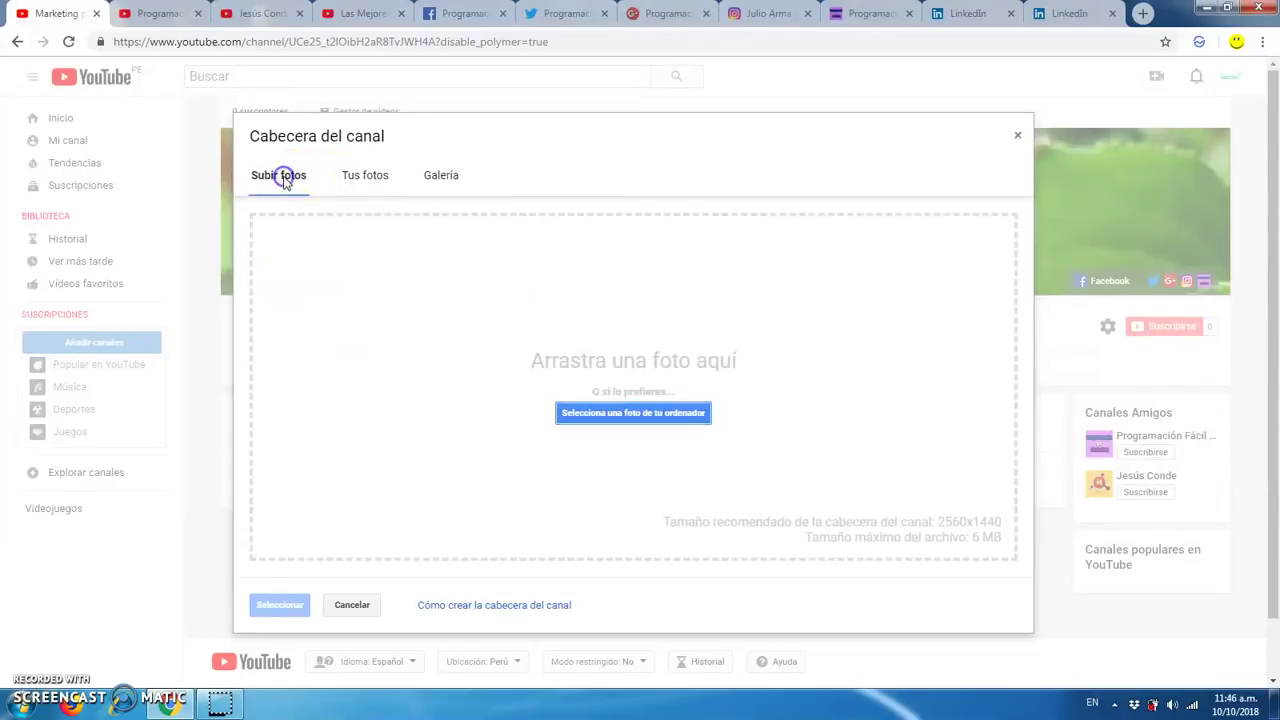
left_click(452, 177)
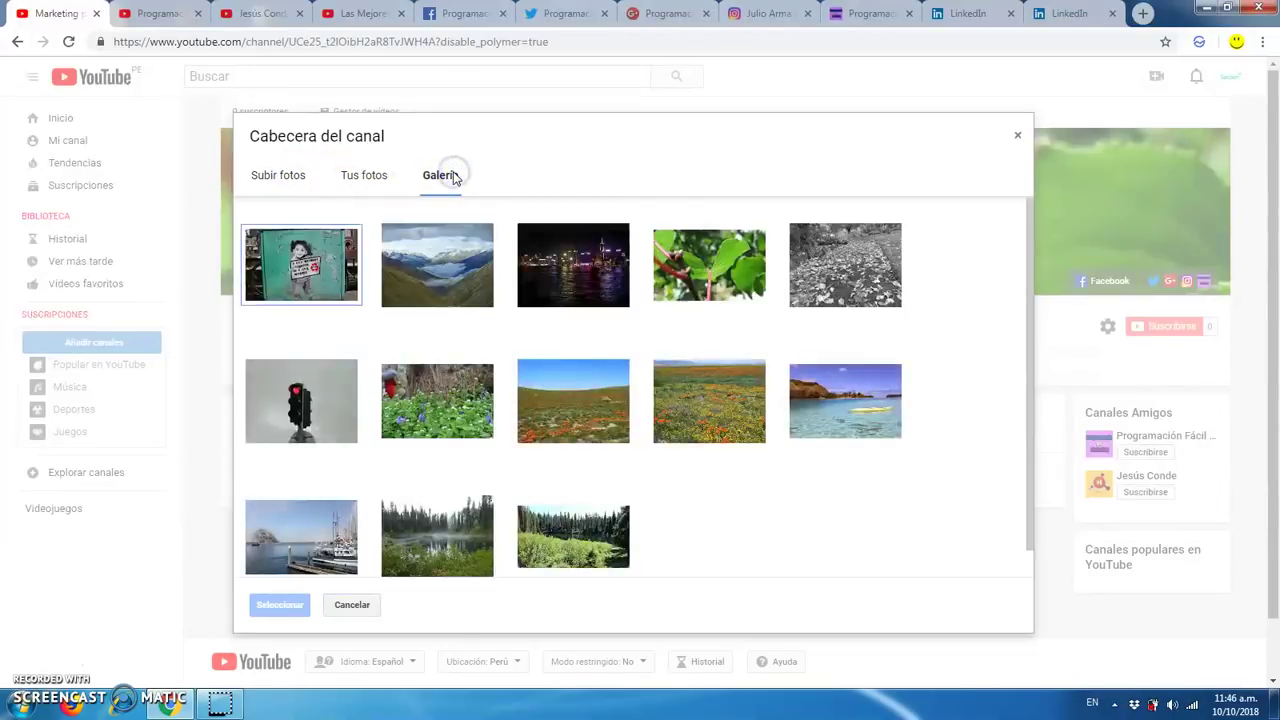
scroll(571, 308, "down", 1)
scroll(571, 308, "up", 1)
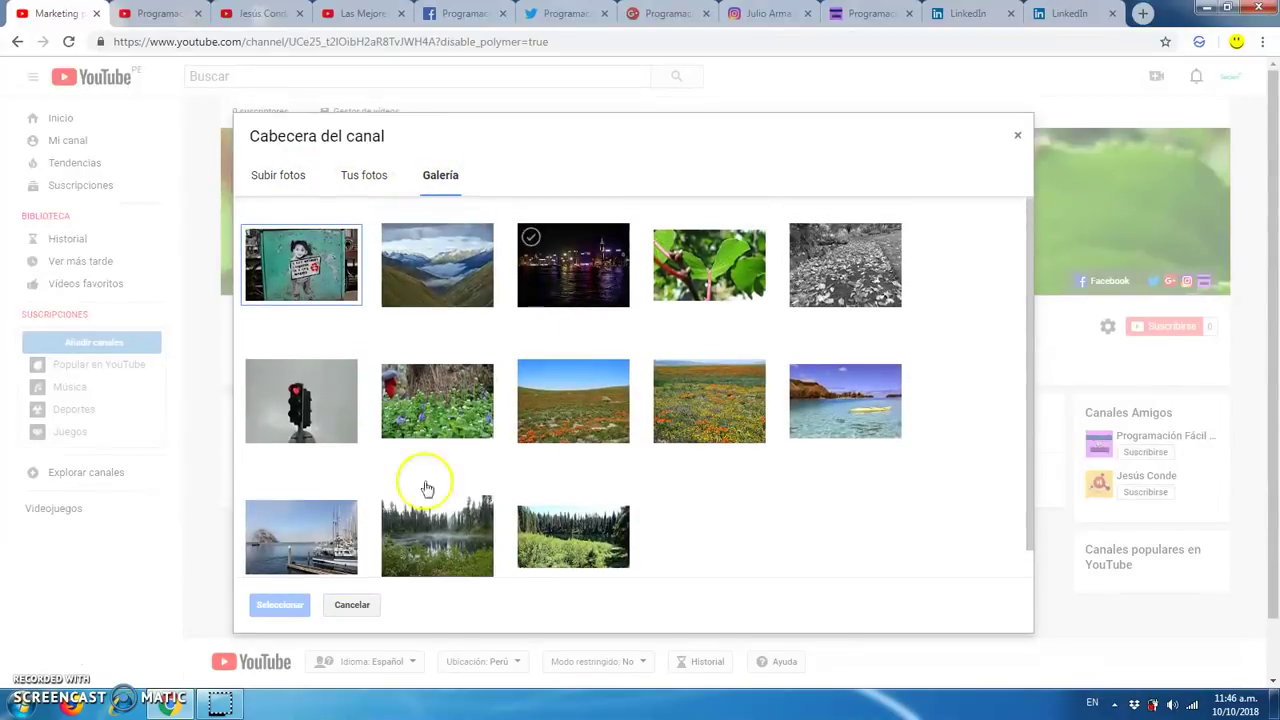
left_click(352, 605)
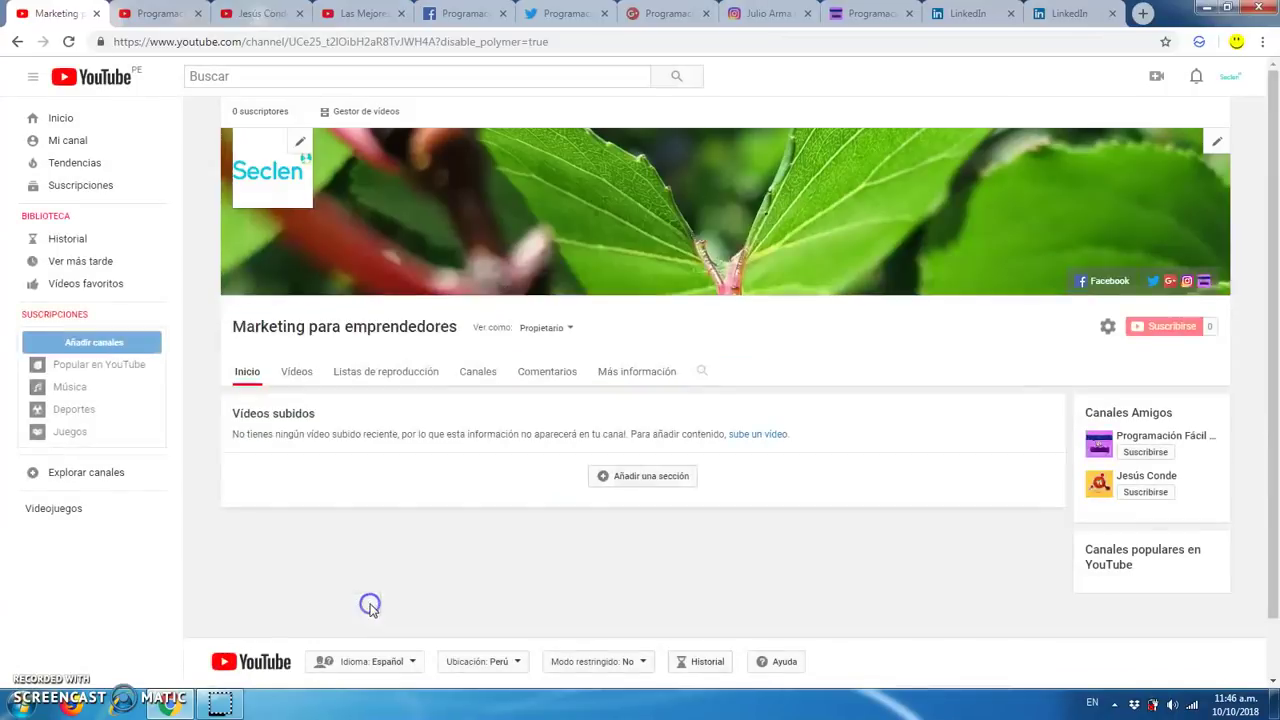
Examine the photos offered for the channel icon in the brand account's Google profile, and close that page without choosing one
left_click(301, 144)
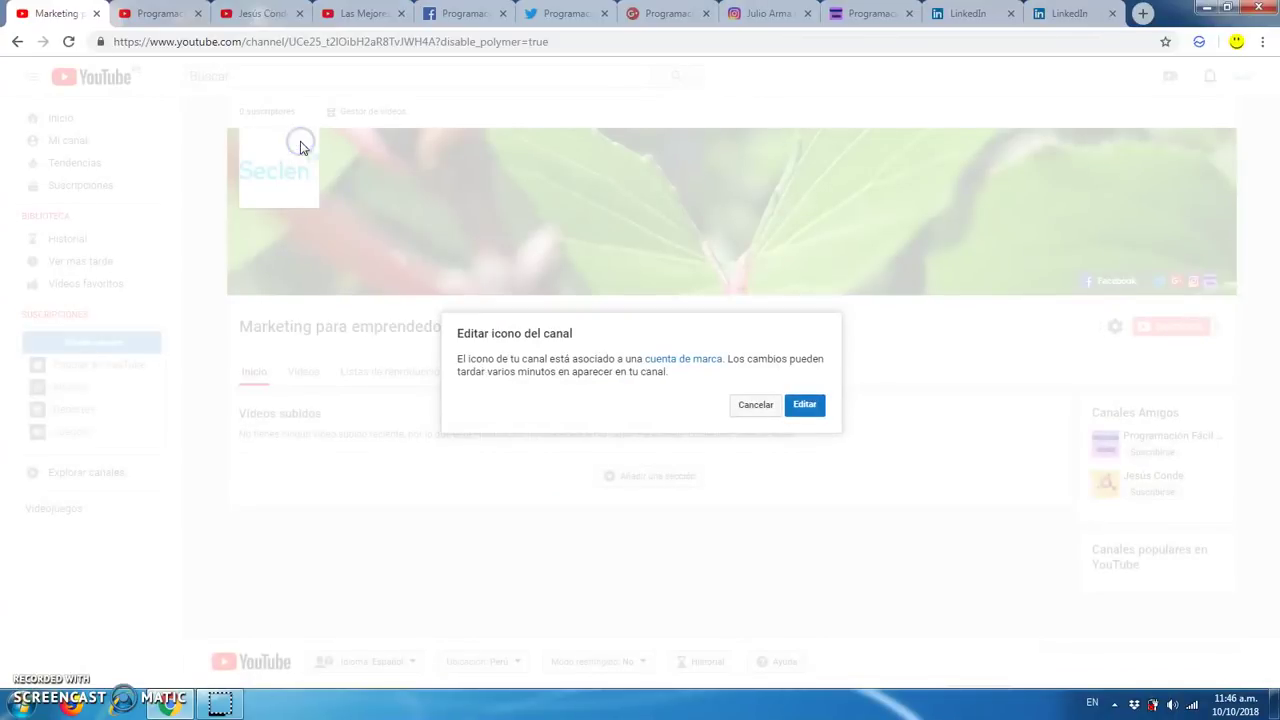
left_click(806, 405)
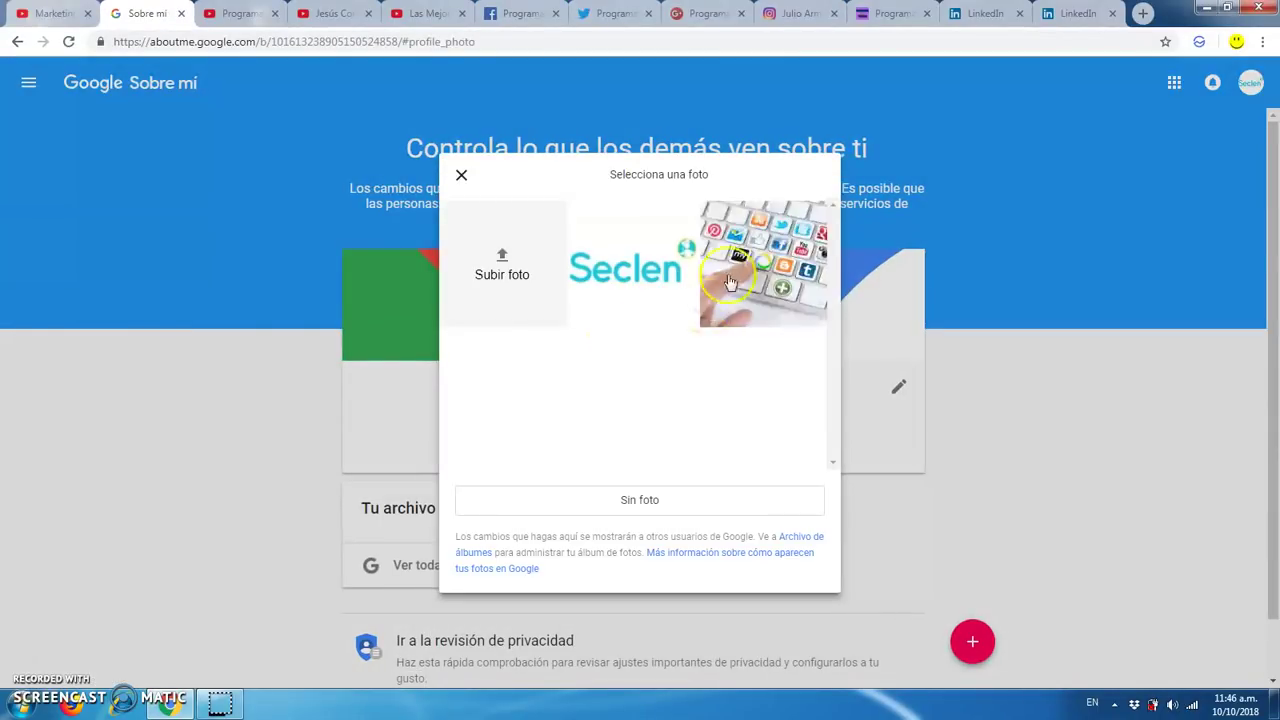
left_click(943, 498)
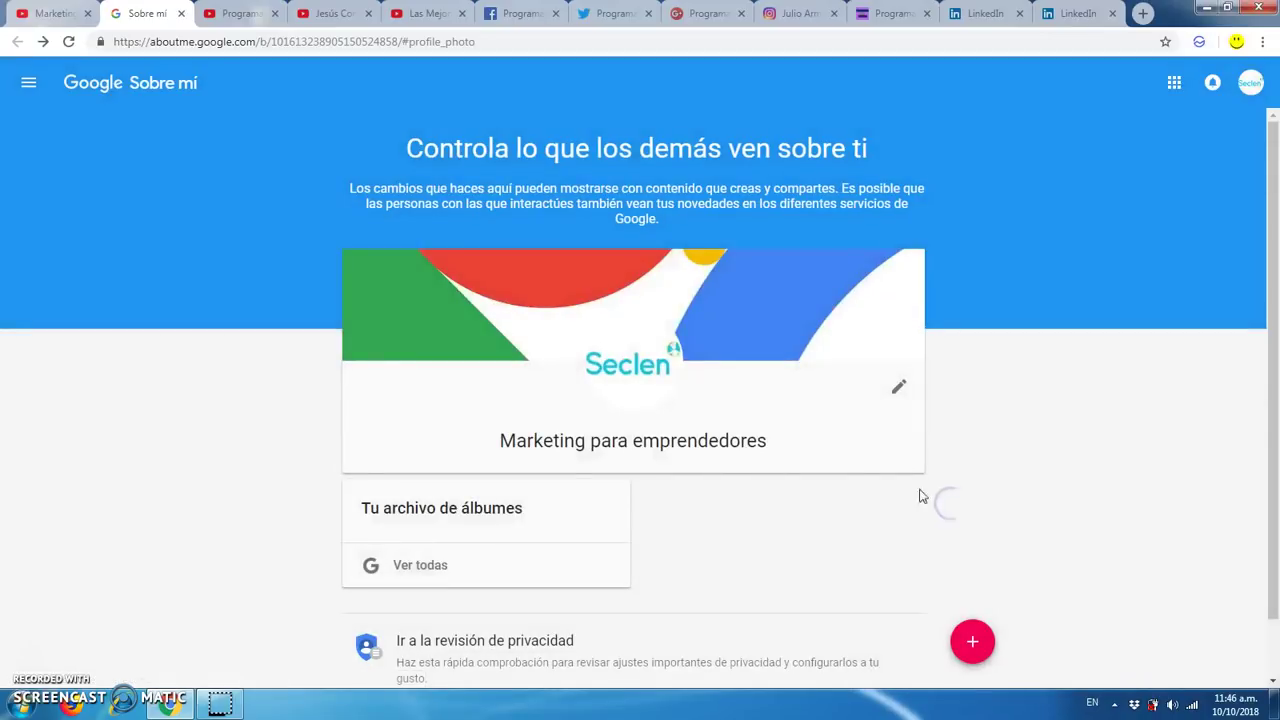
left_click(181, 13)
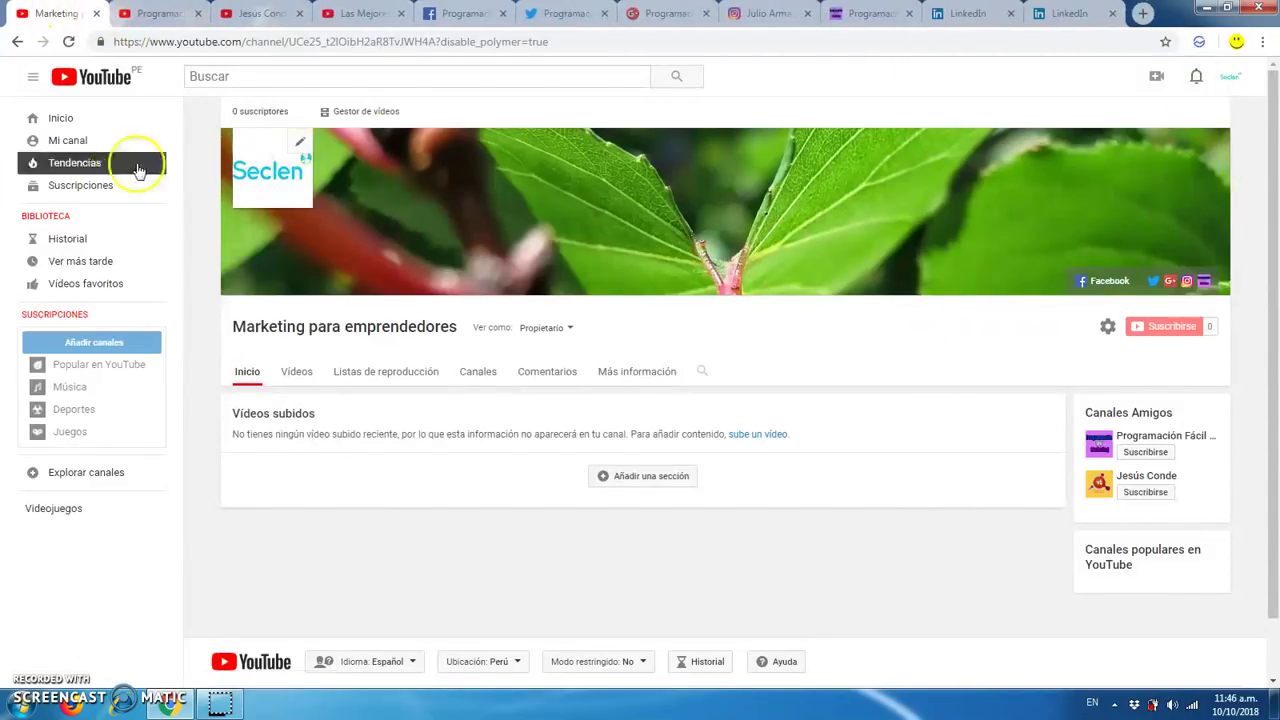
Return to the channel page and switch the Tema oscuro setting on and off twice to compare both appearances, leaving it off
left_click(76, 147)
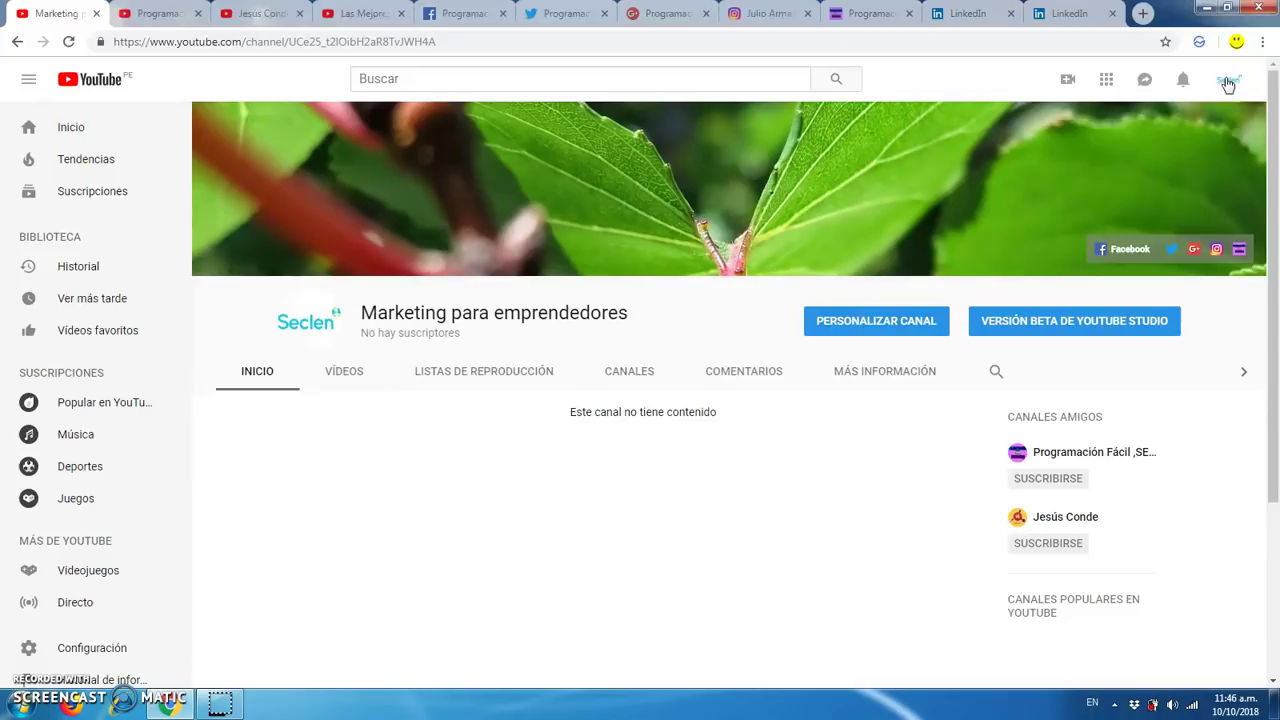
left_click(1227, 82)
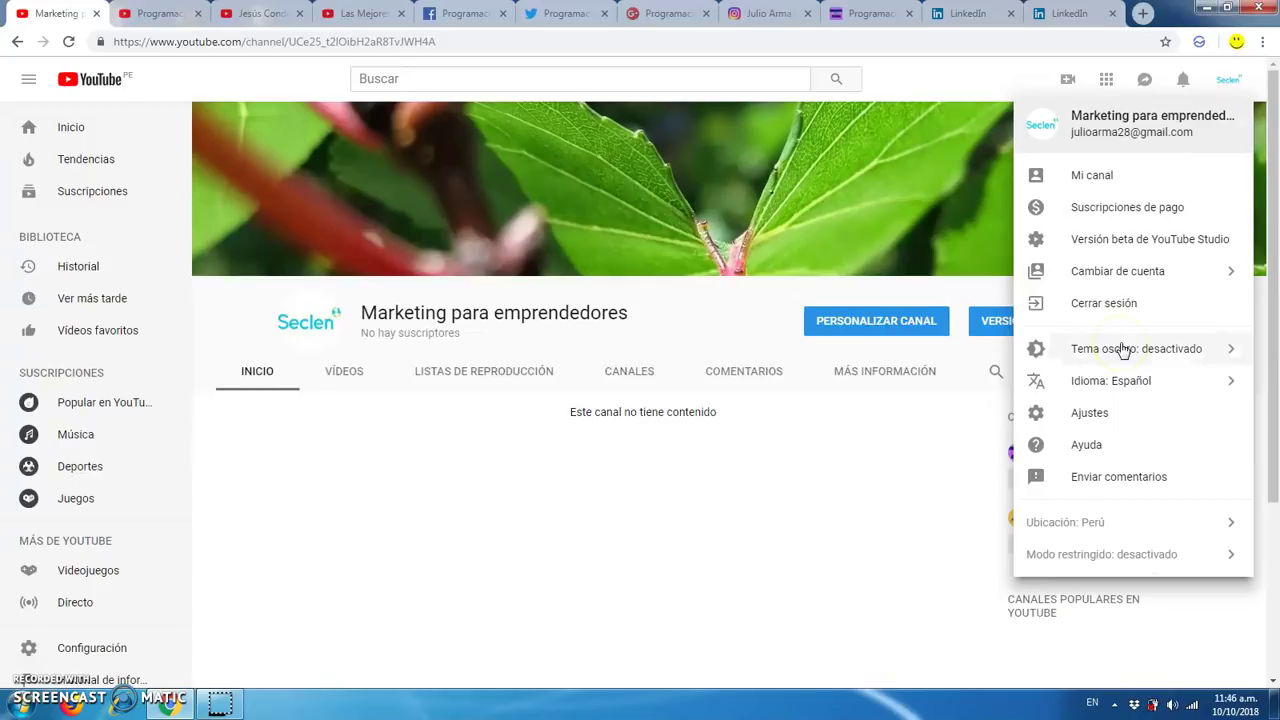
left_click(1136, 352)
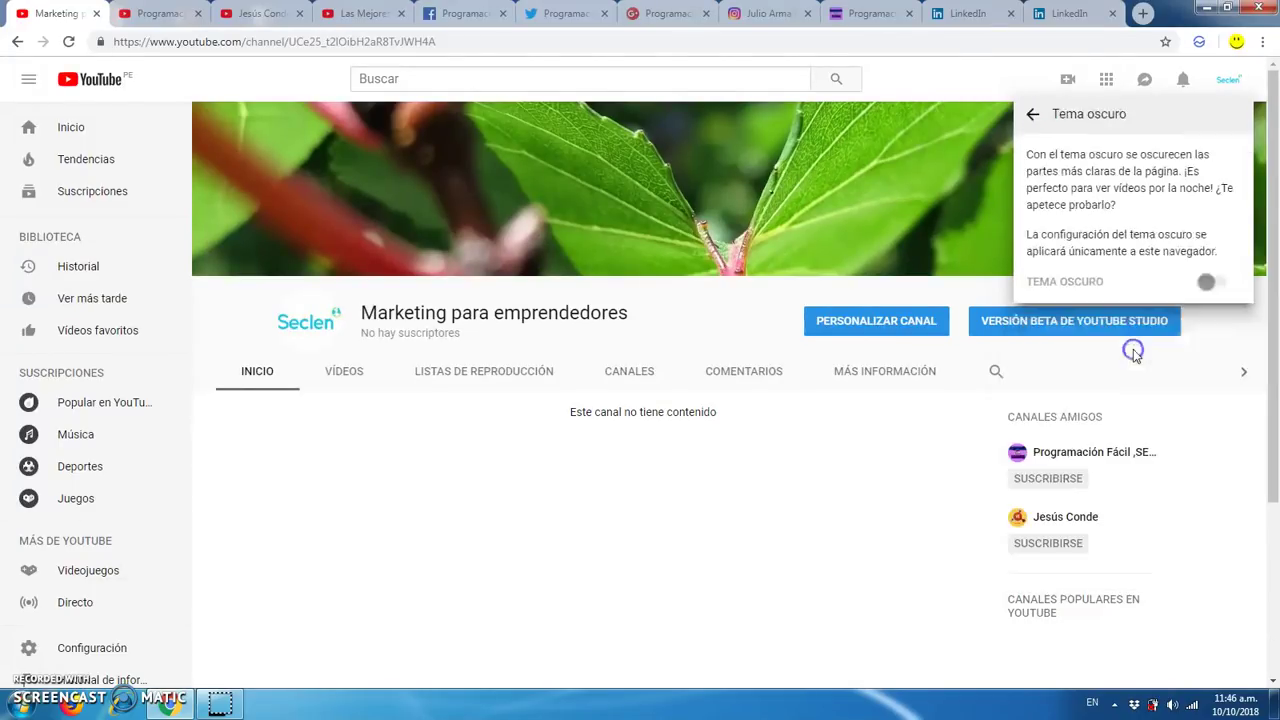
left_click(1224, 286)
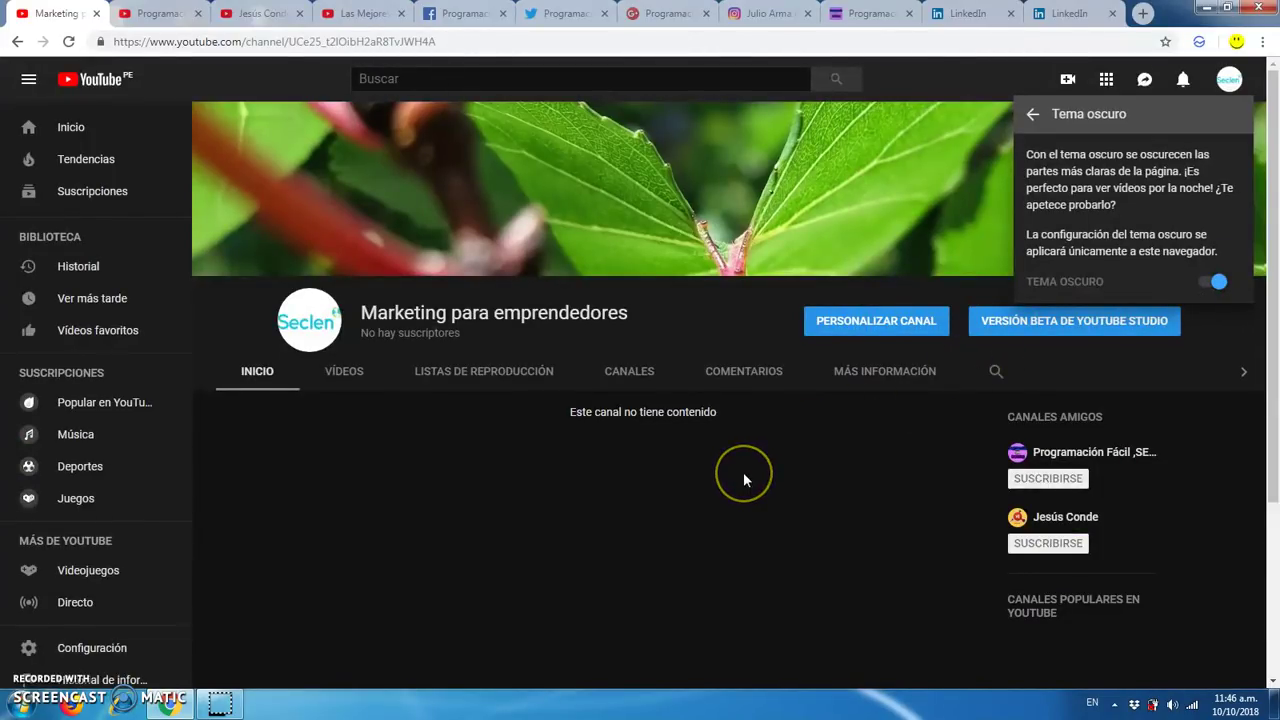
left_click(1214, 285)
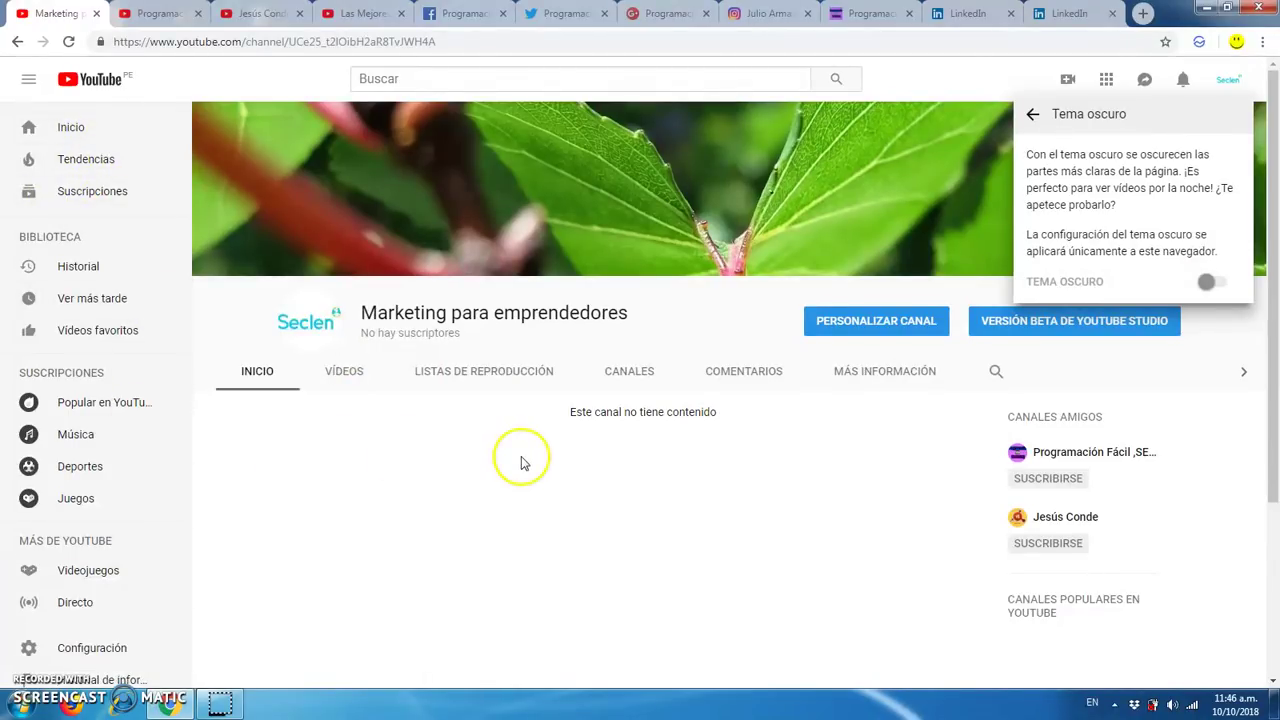
left_click(1219, 283)
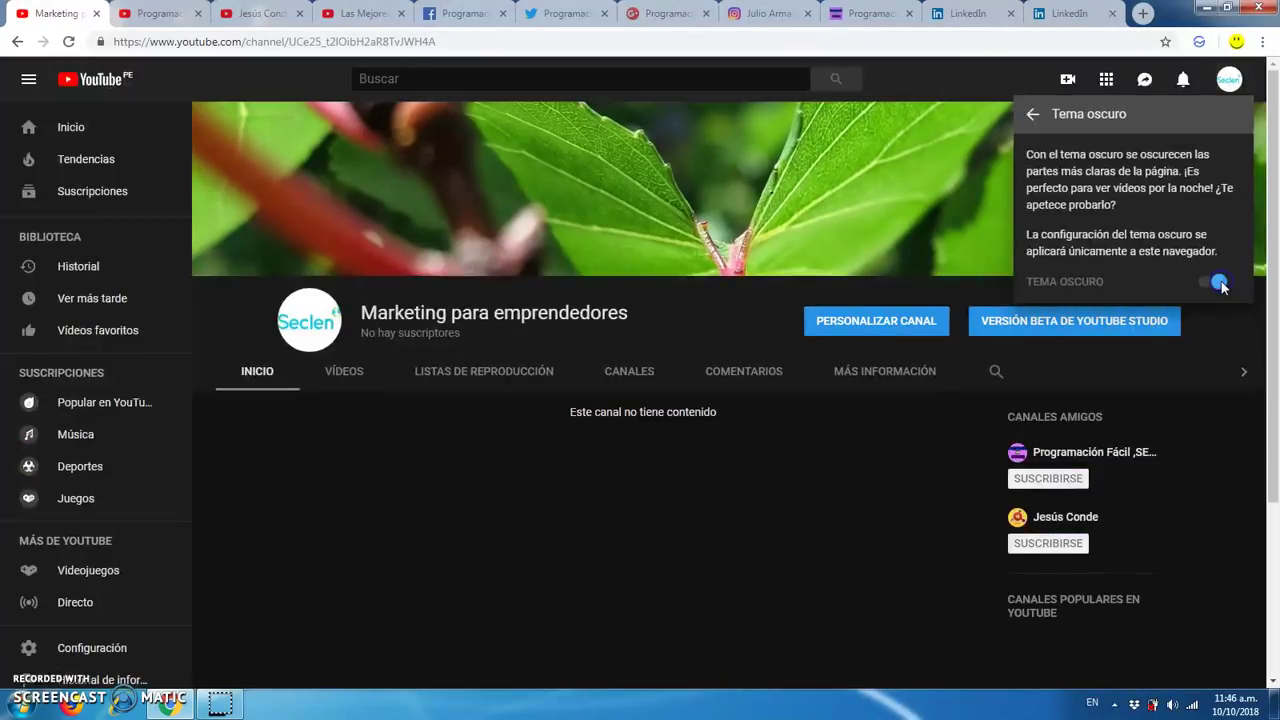
left_click(1206, 285)
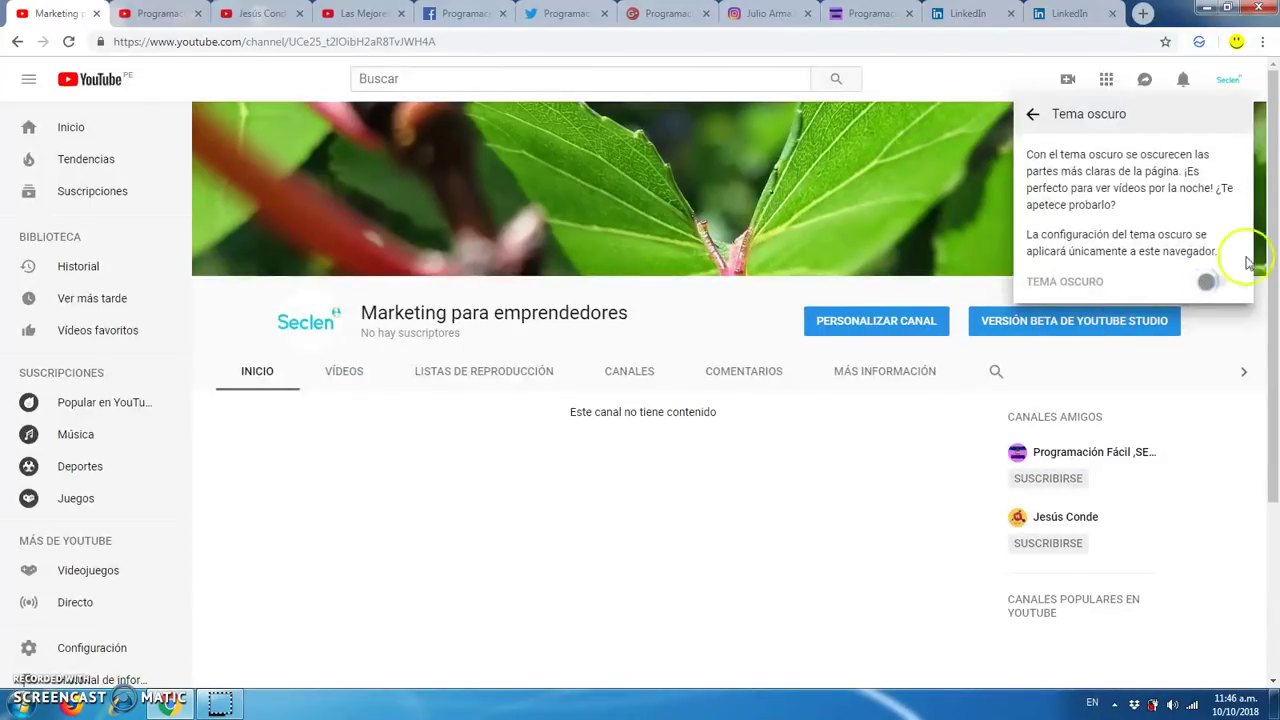
Close the account options, reopen the Tema oscuro setting to review it, and close it without changing anything
left_click(1226, 80)
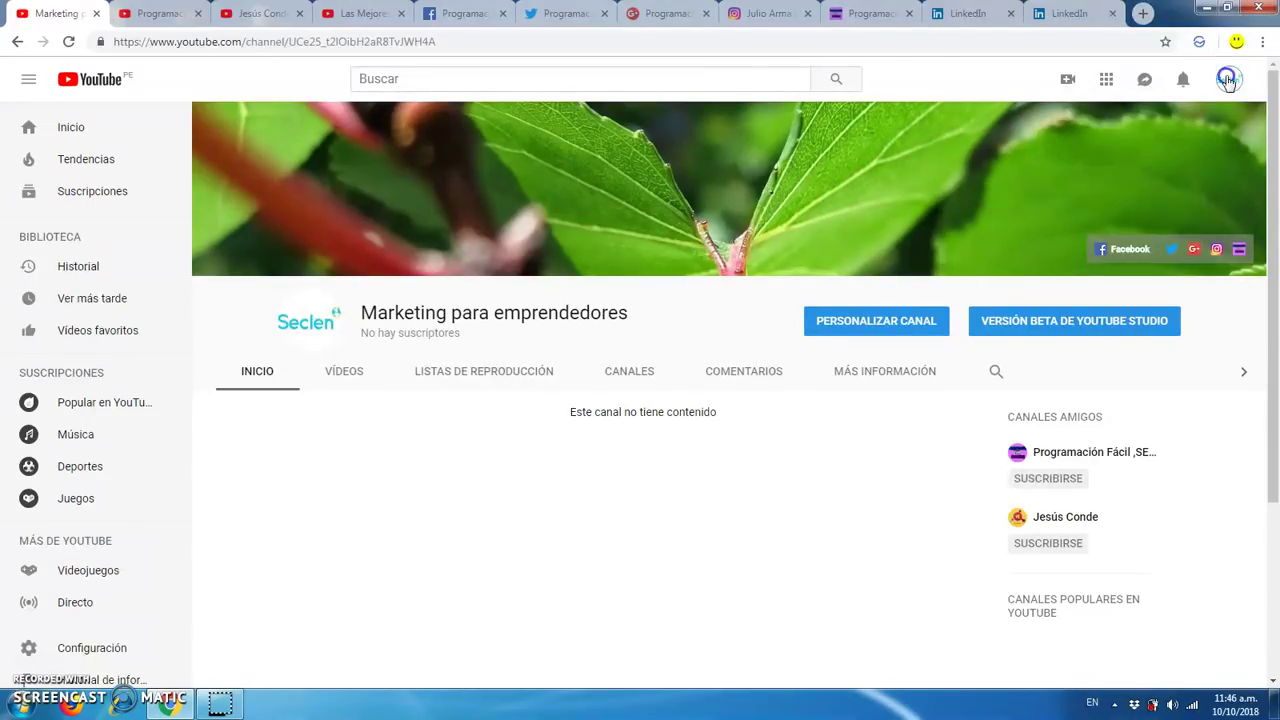
left_click(1228, 80)
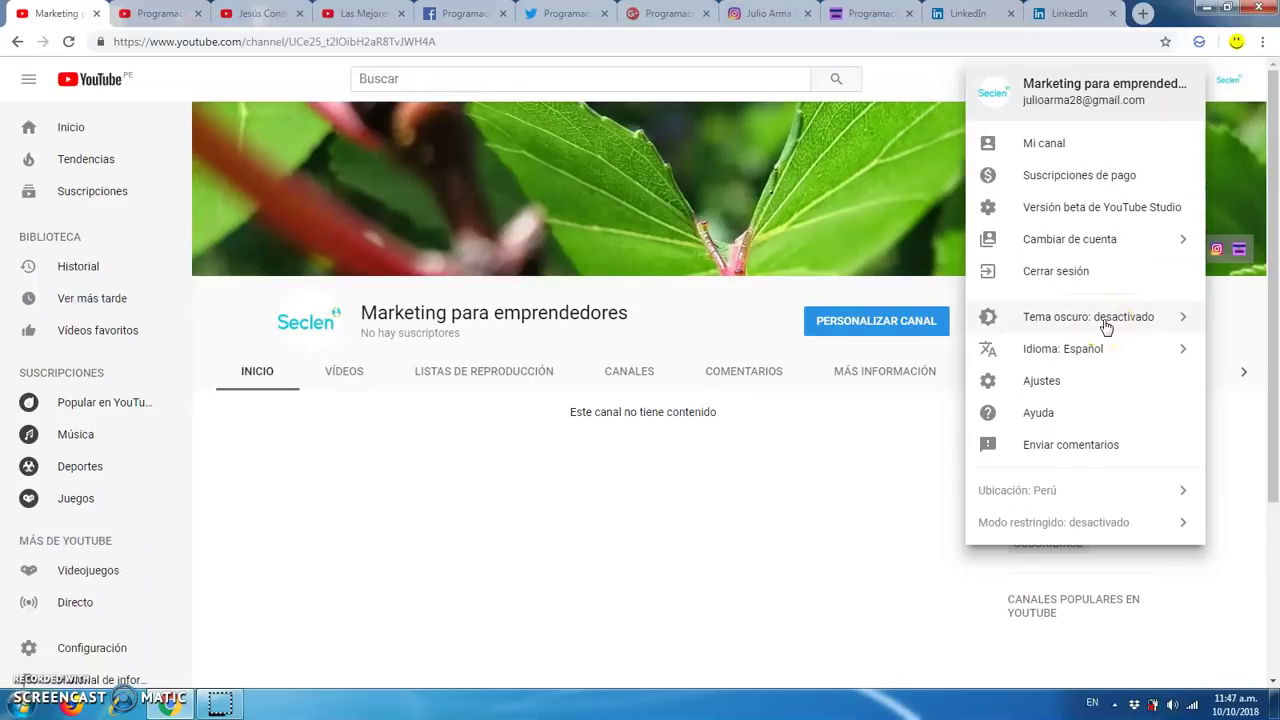
left_click(1106, 328)
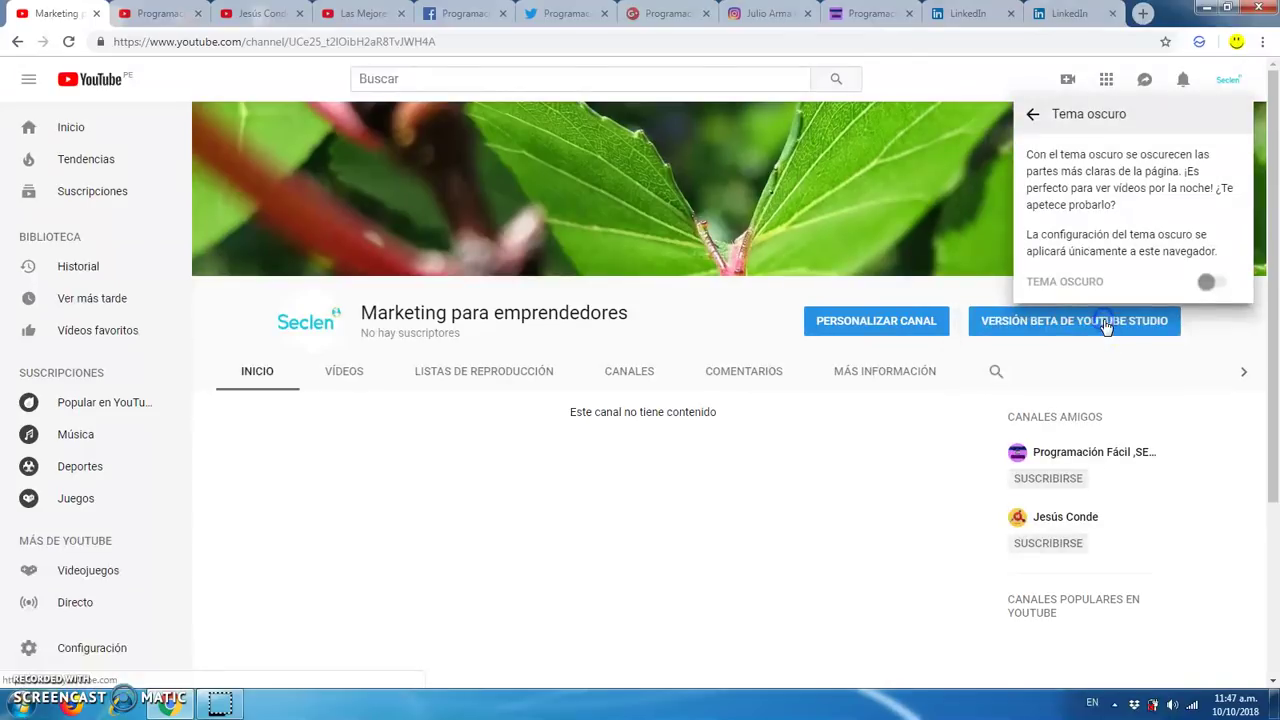
left_click(839, 465)
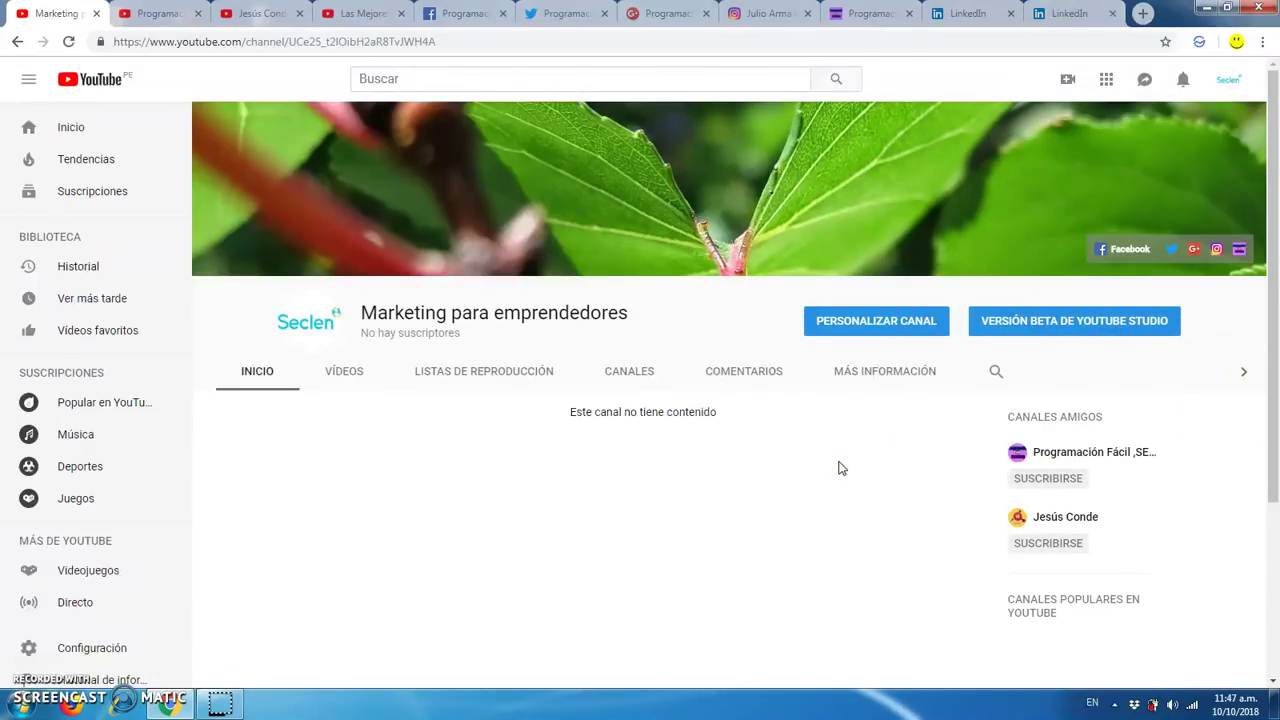